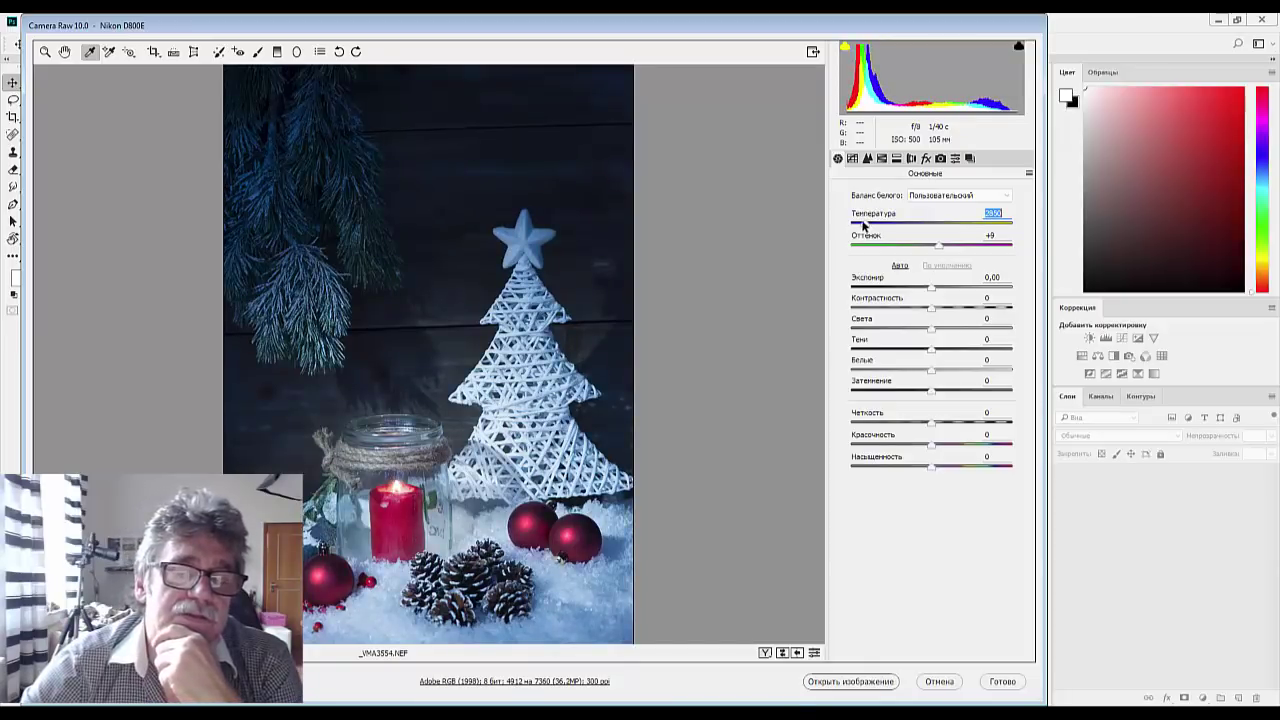
# Set the white balance temperature to 3150 and brighten the area above the jar and the fir branches with the Adjustment Brush at exposure +1,90
pyautogui.moveTo(863, 226); pyautogui.dragTo(869, 226)
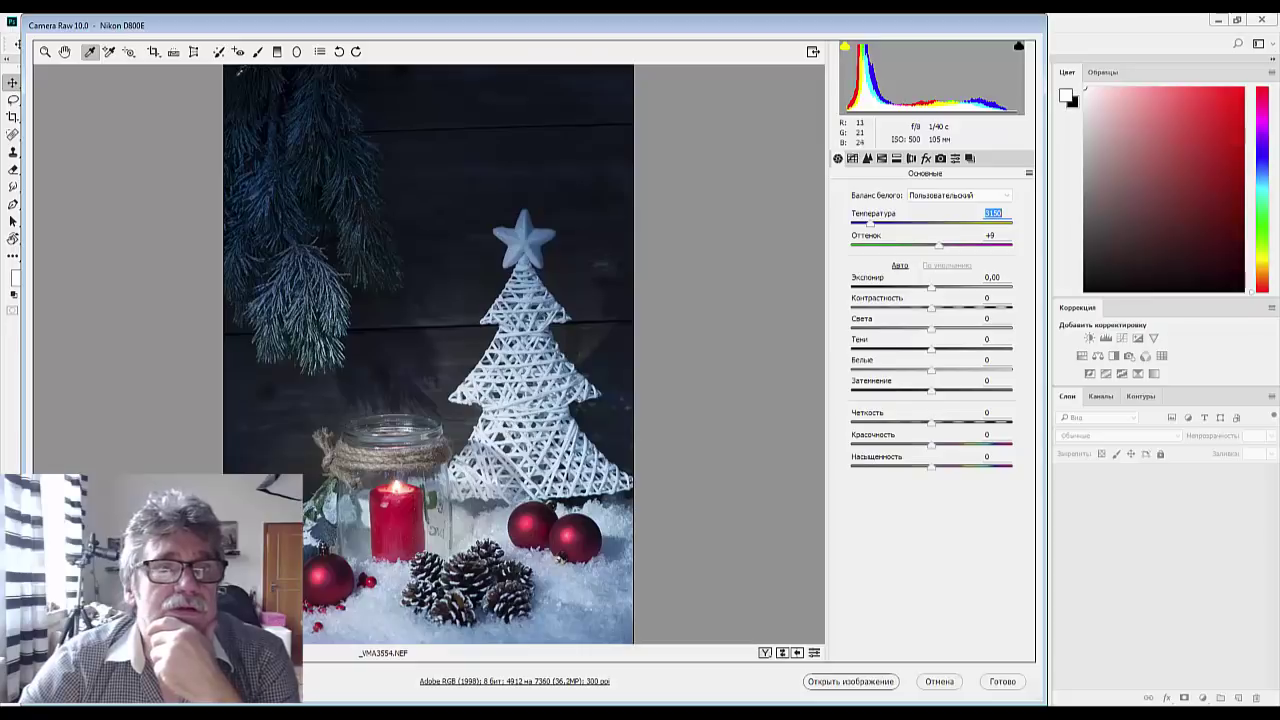
pyautogui.click(258, 52)
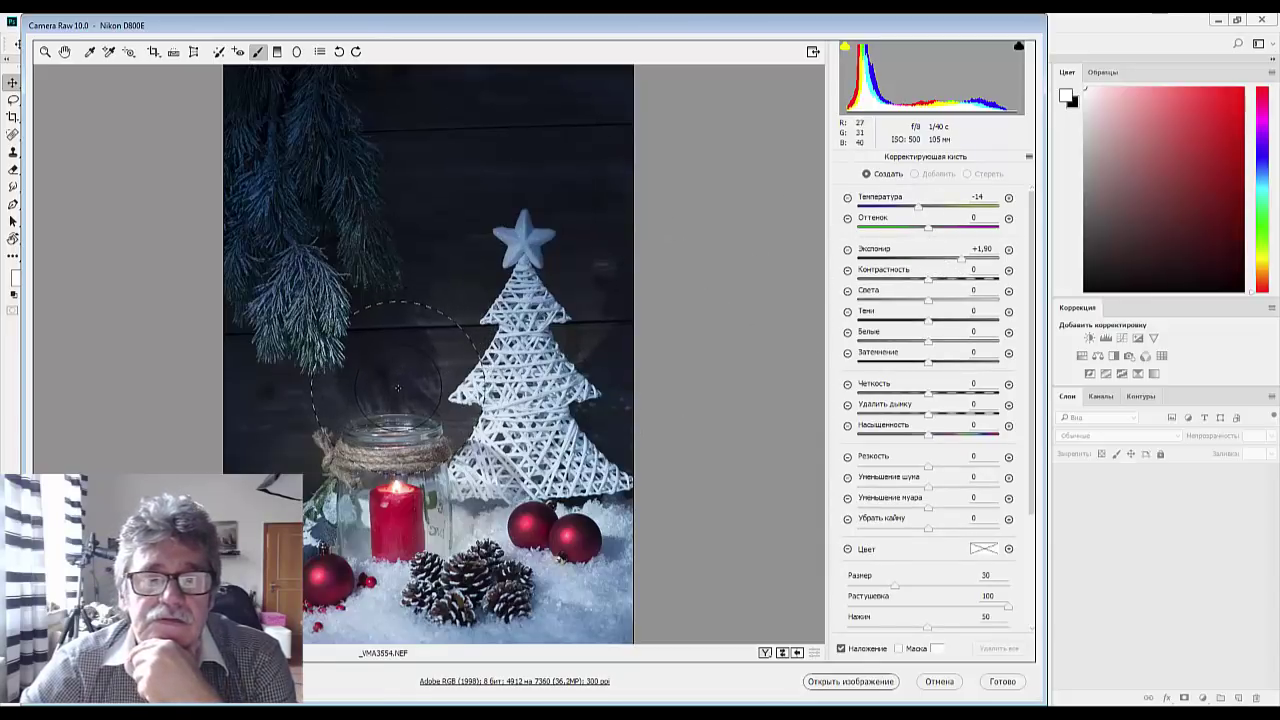
pyautogui.moveTo(405, 381); pyautogui.dragTo(408, 410)
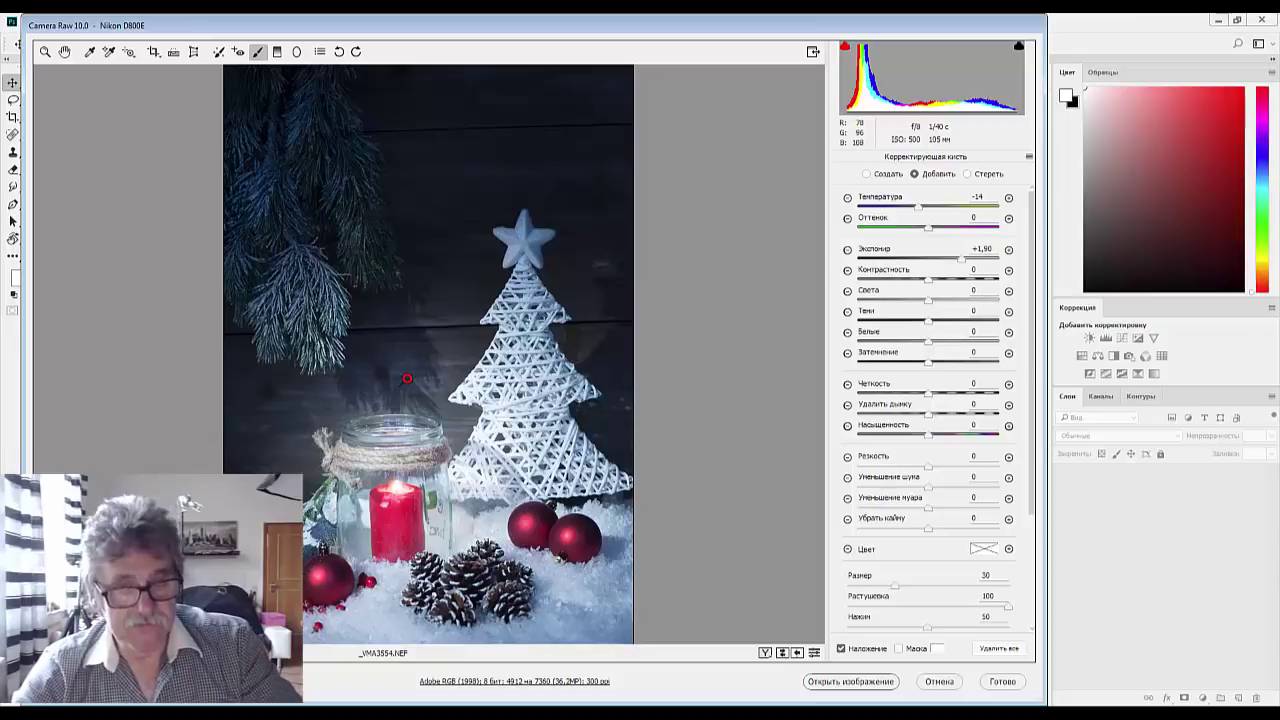
pyautogui.moveTo(325, 155); pyautogui.dragTo(318, 337)
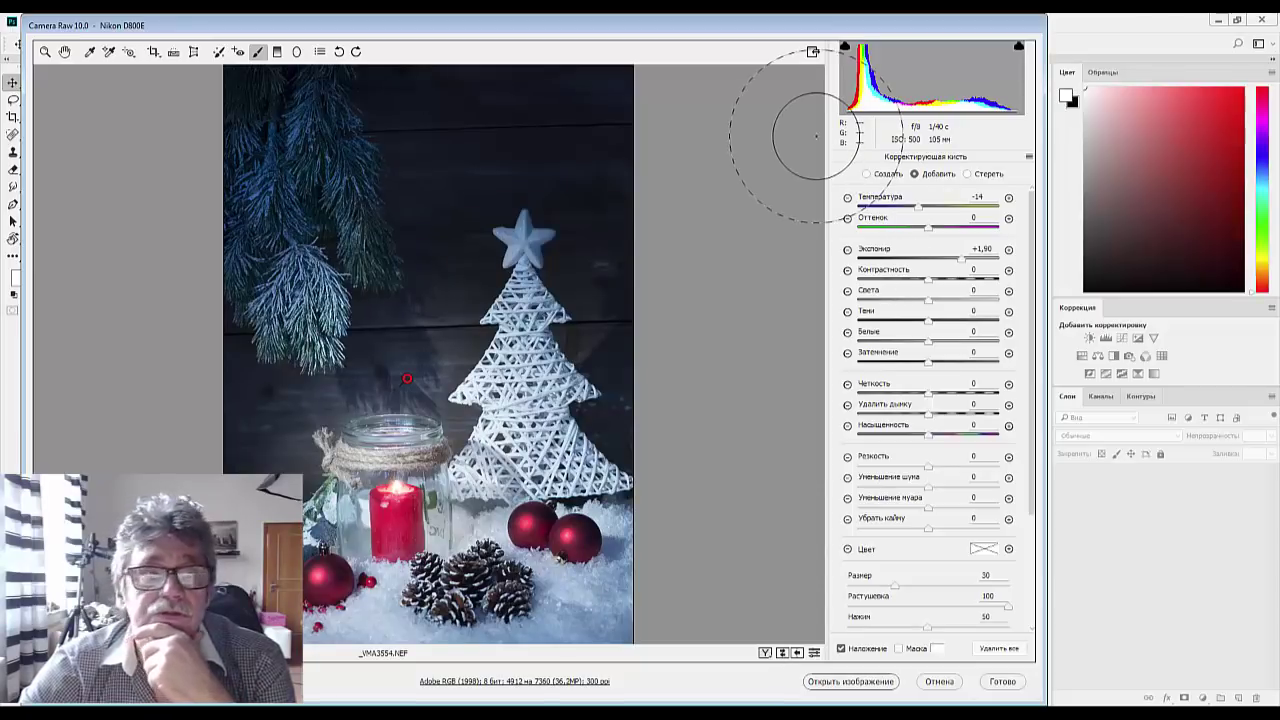
# Set the white balance temperature to 3400 and open the developed raw image in Photoshop
pyautogui.click(44, 51)
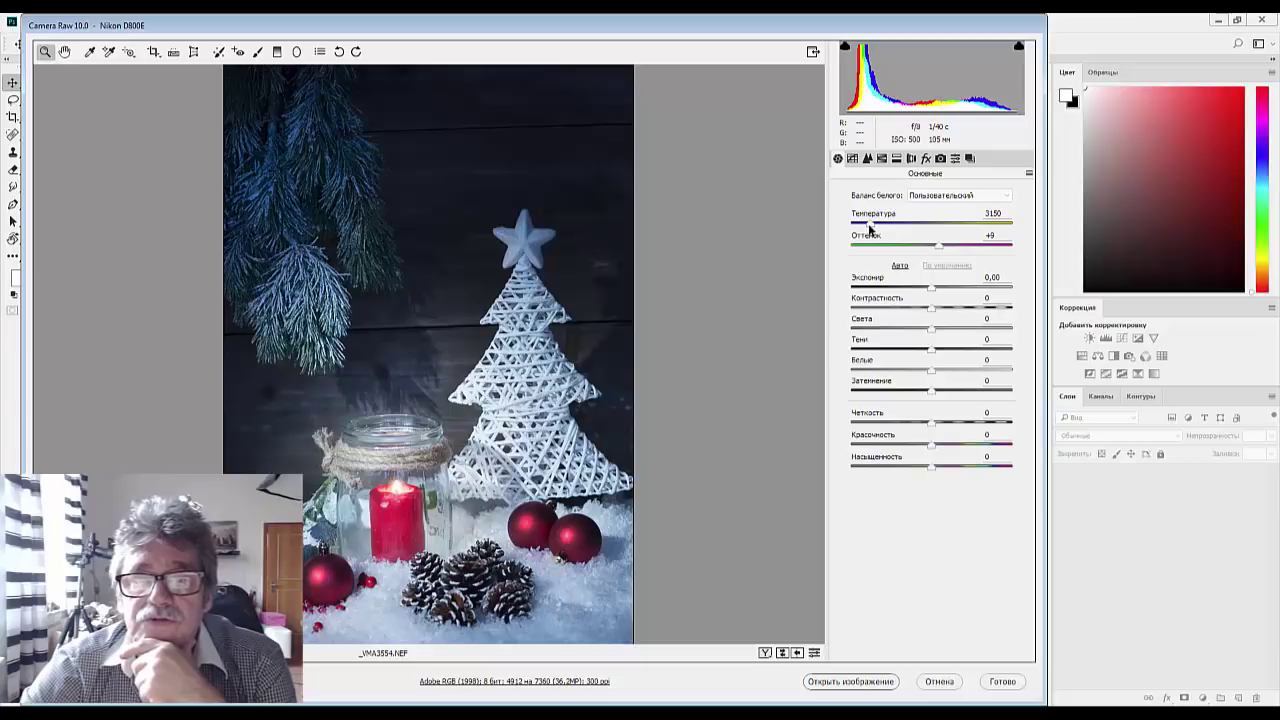
pyautogui.click(869, 229)
pyautogui.moveTo(871, 229); pyautogui.dragTo(874, 230)
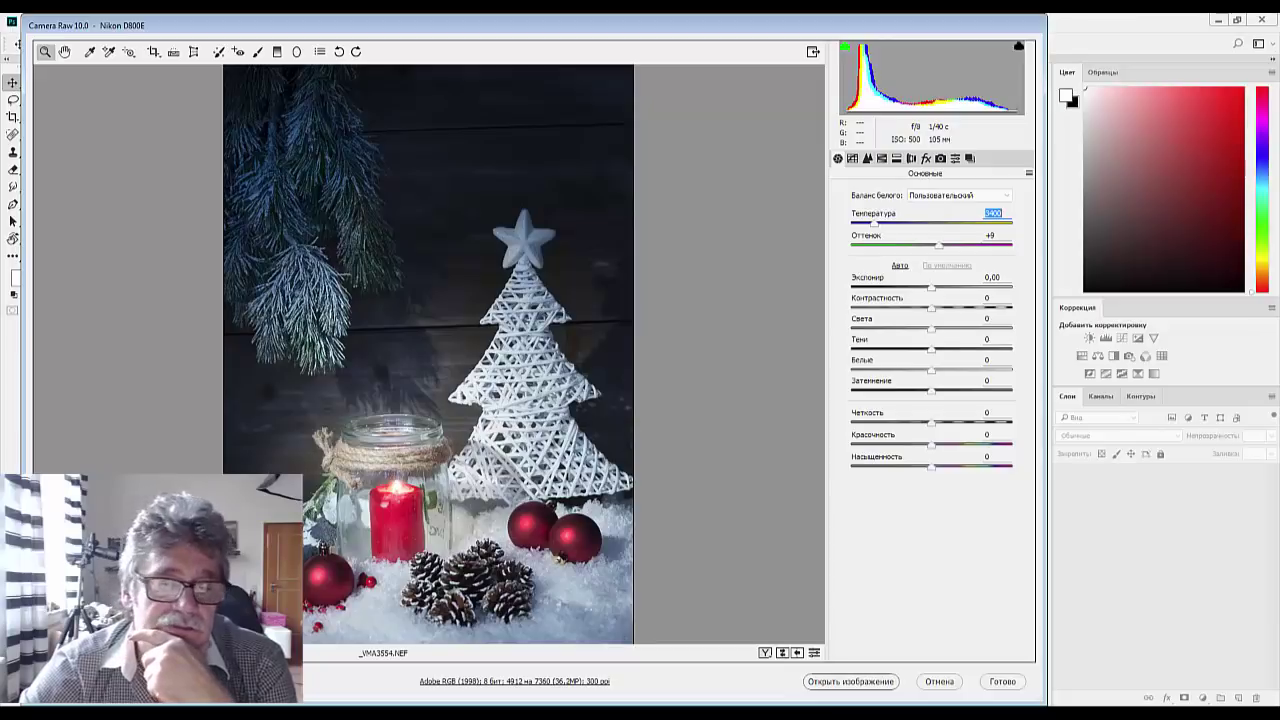
pyautogui.click(838, 682)
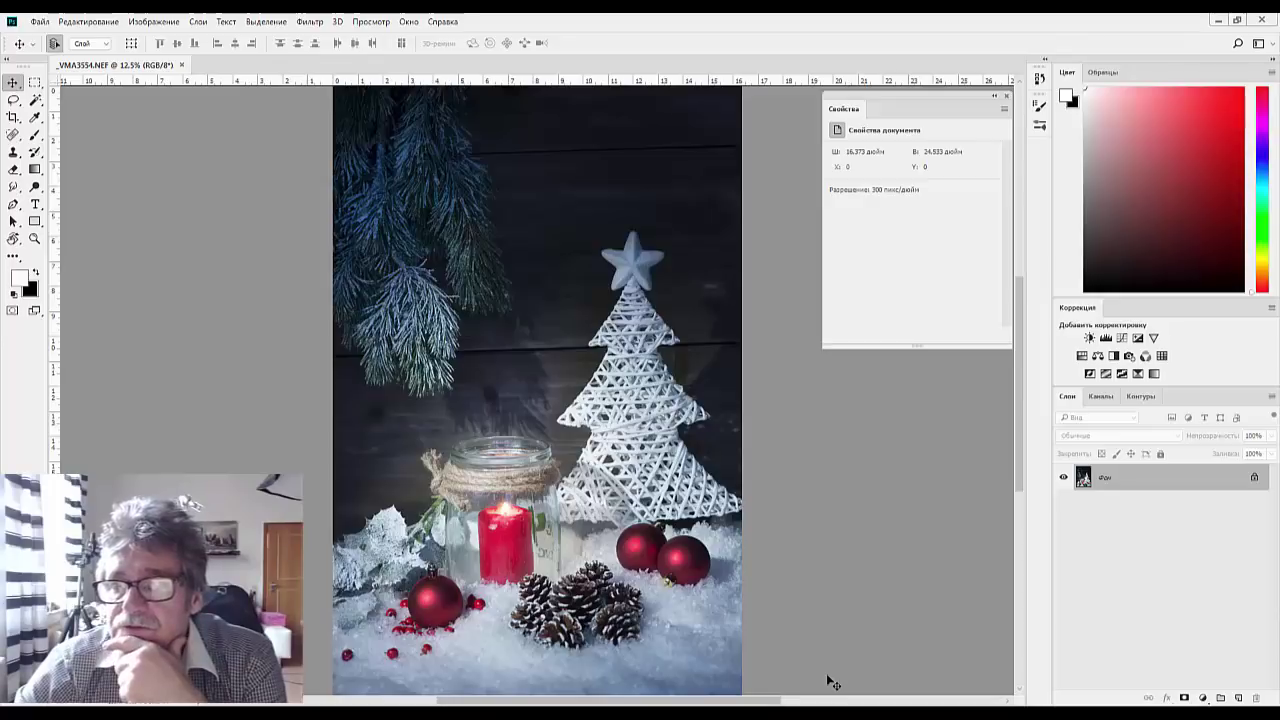
# Add a new empty layer and set the foreground colour to orange ffa800
pyautogui.click(1238, 698)
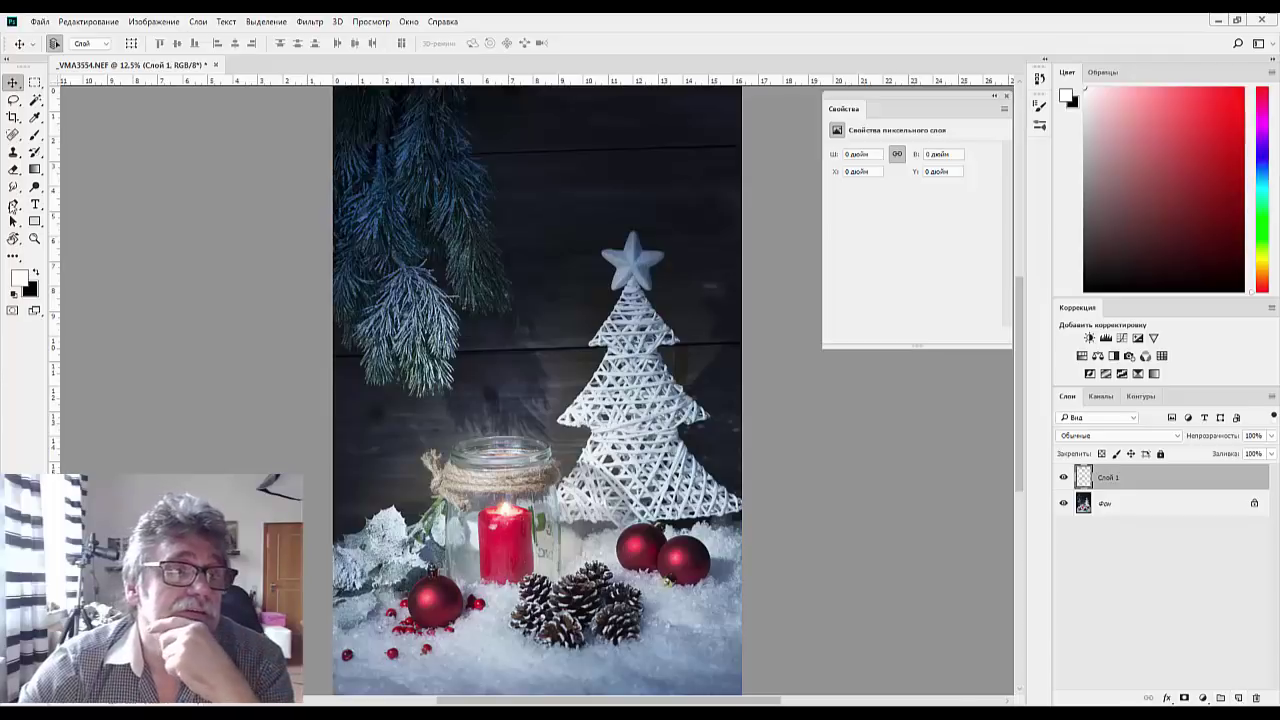
pyautogui.click(35, 134)
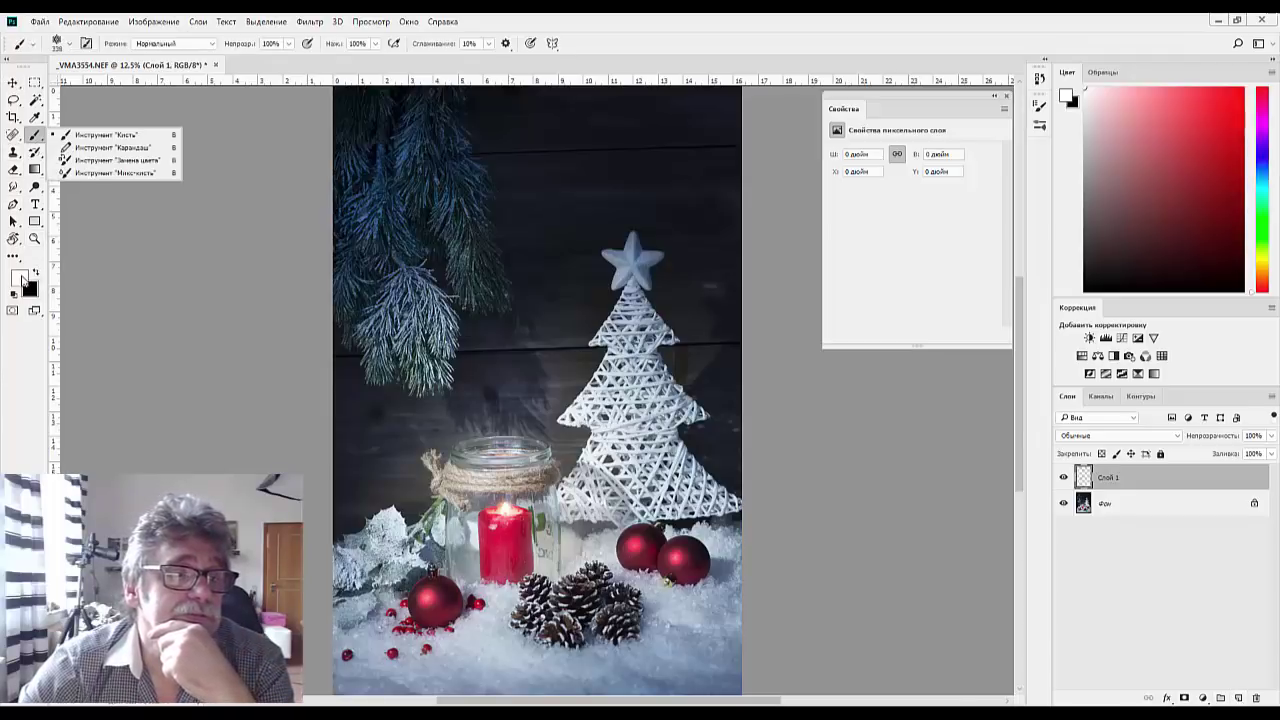
pyautogui.click(23, 280)
pyautogui.click(1038, 364)
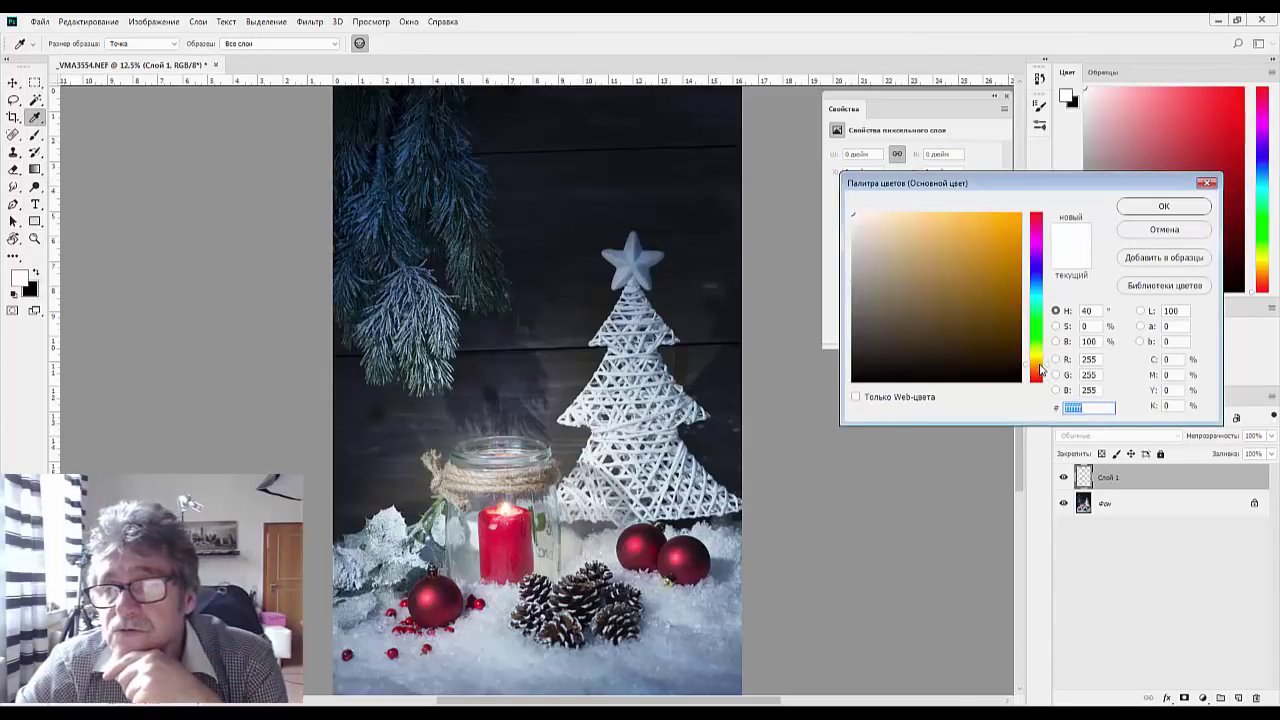
pyautogui.moveTo(998, 258); pyautogui.dragTo(1187, 170)
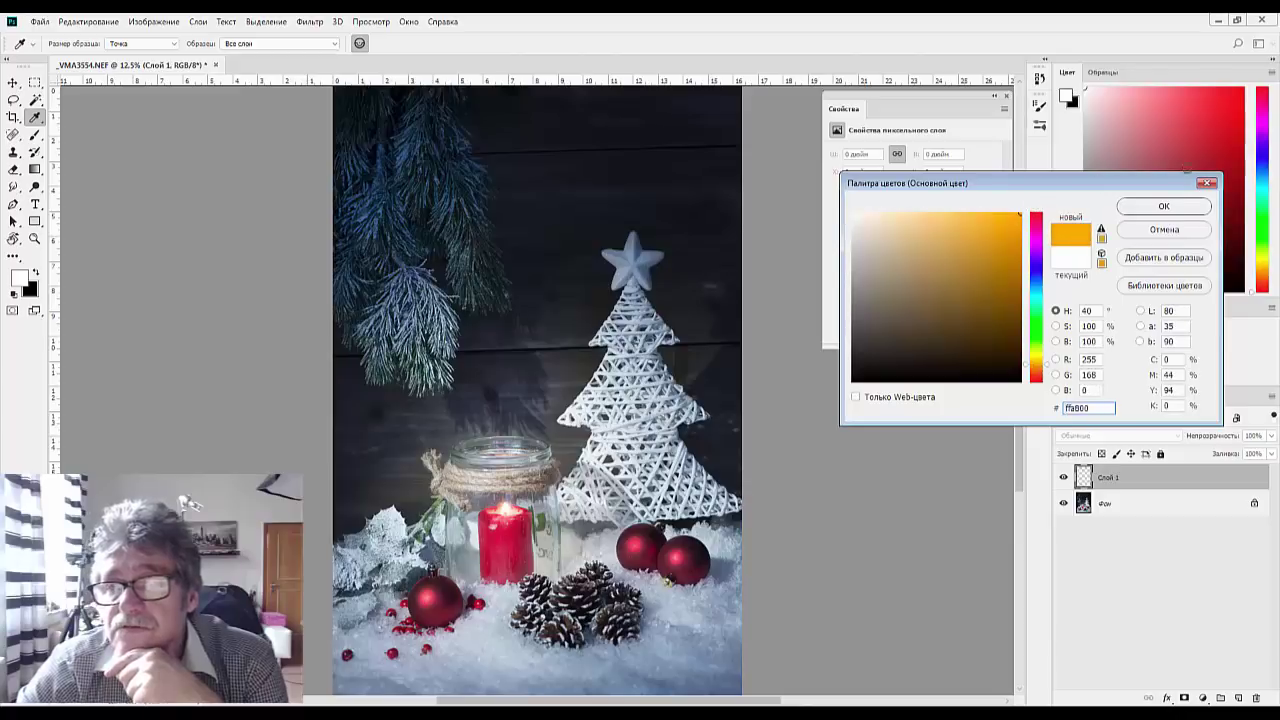
pyautogui.click(1162, 206)
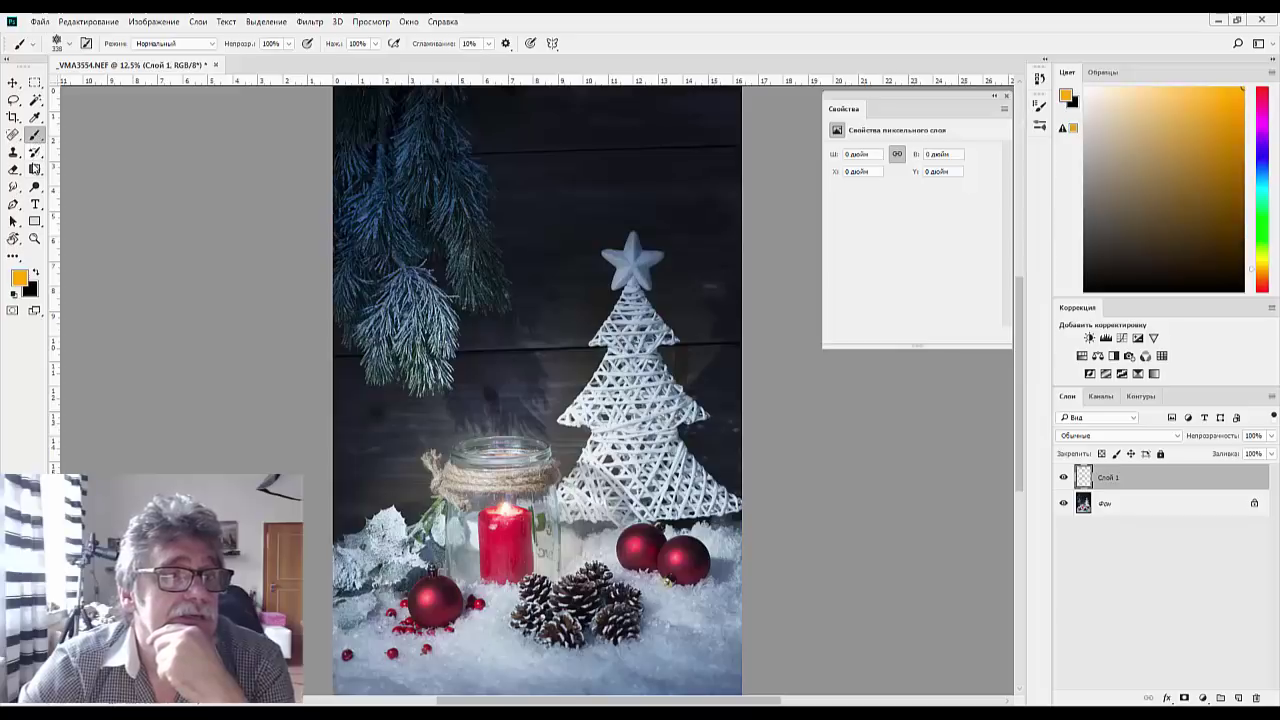
# Draw a radial orange-to-transparent gradient about 12.8 inches wide, centred on the top of the candle jar
pyautogui.click(35, 168)
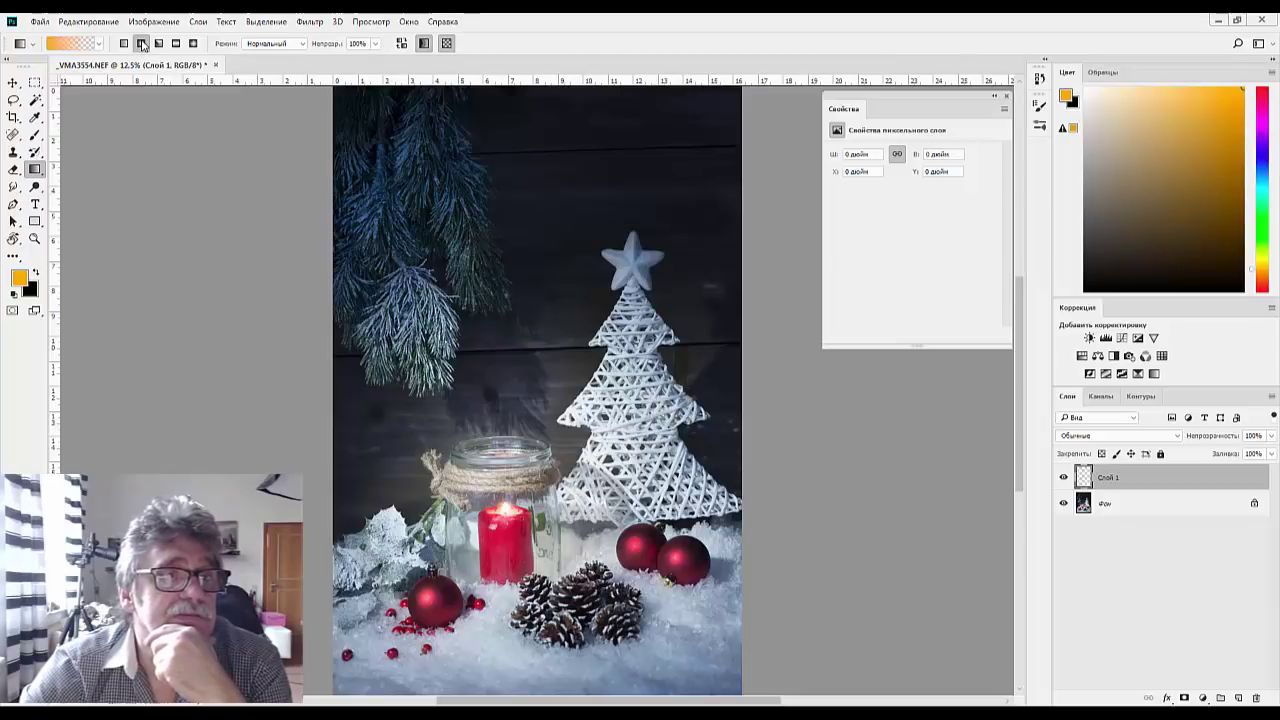
pyautogui.click(158, 45)
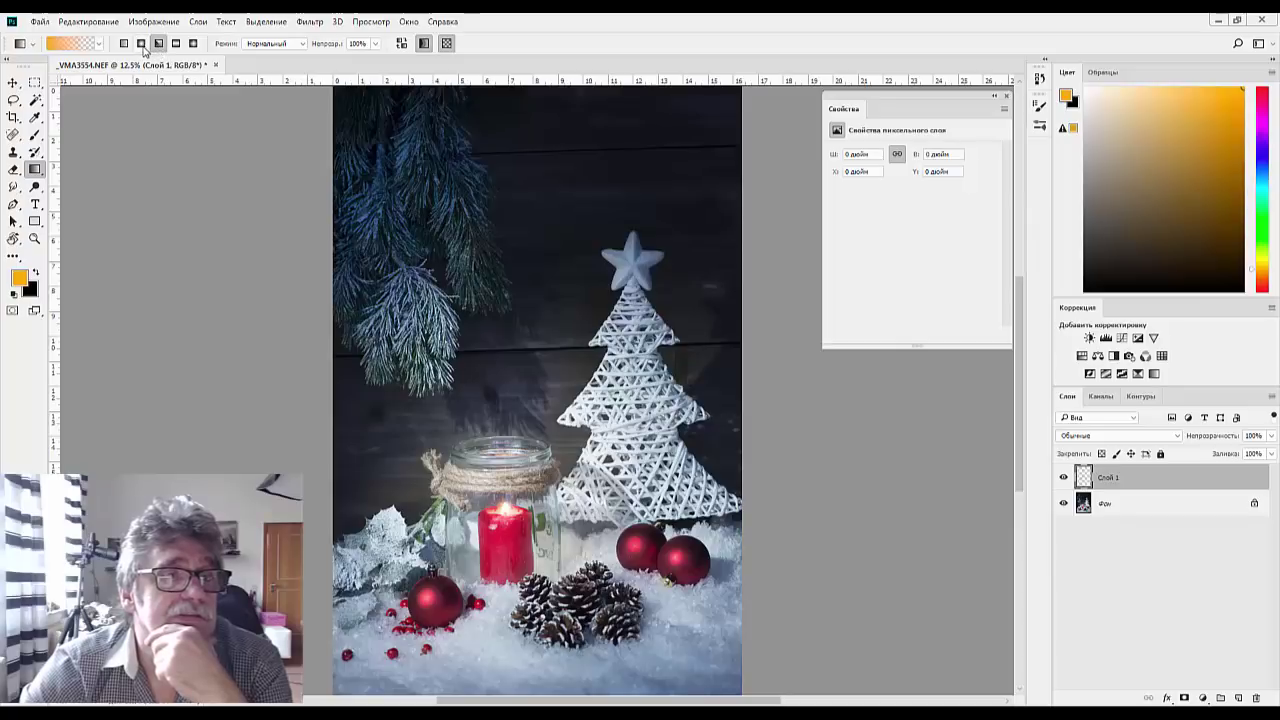
pyautogui.click(142, 45)
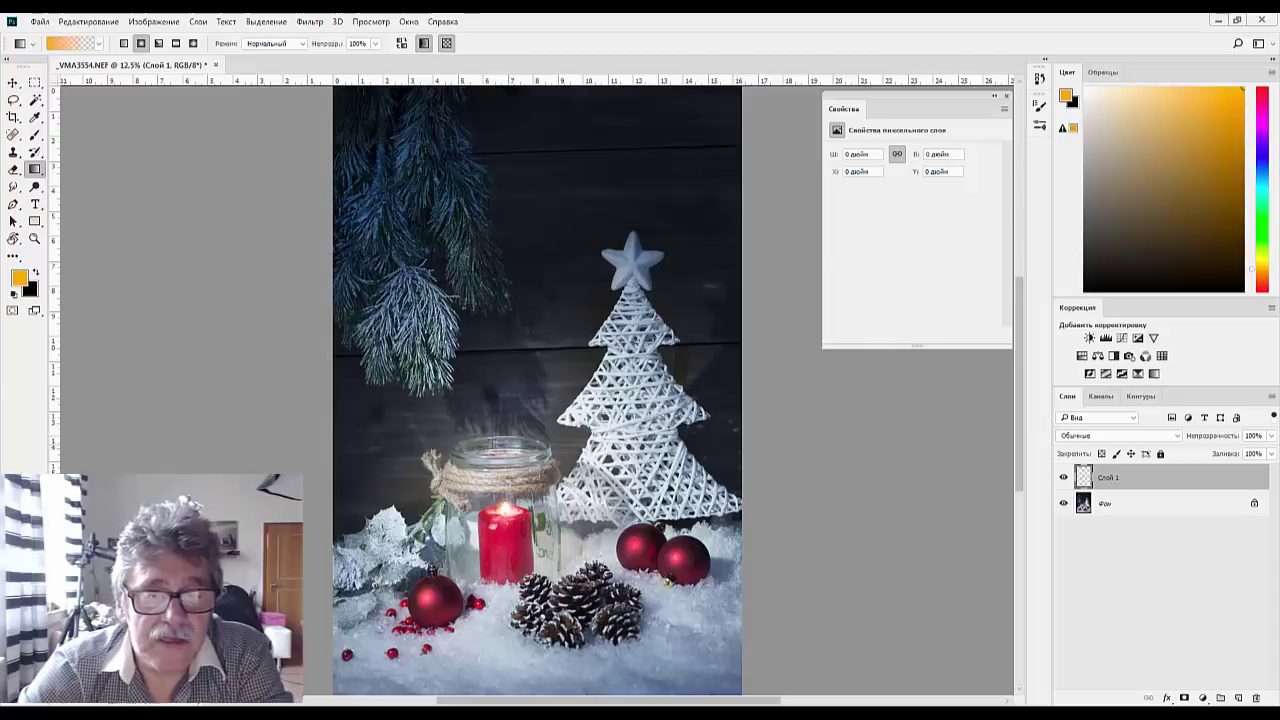
pyautogui.moveTo(493, 435); pyautogui.dragTo(597, 557)
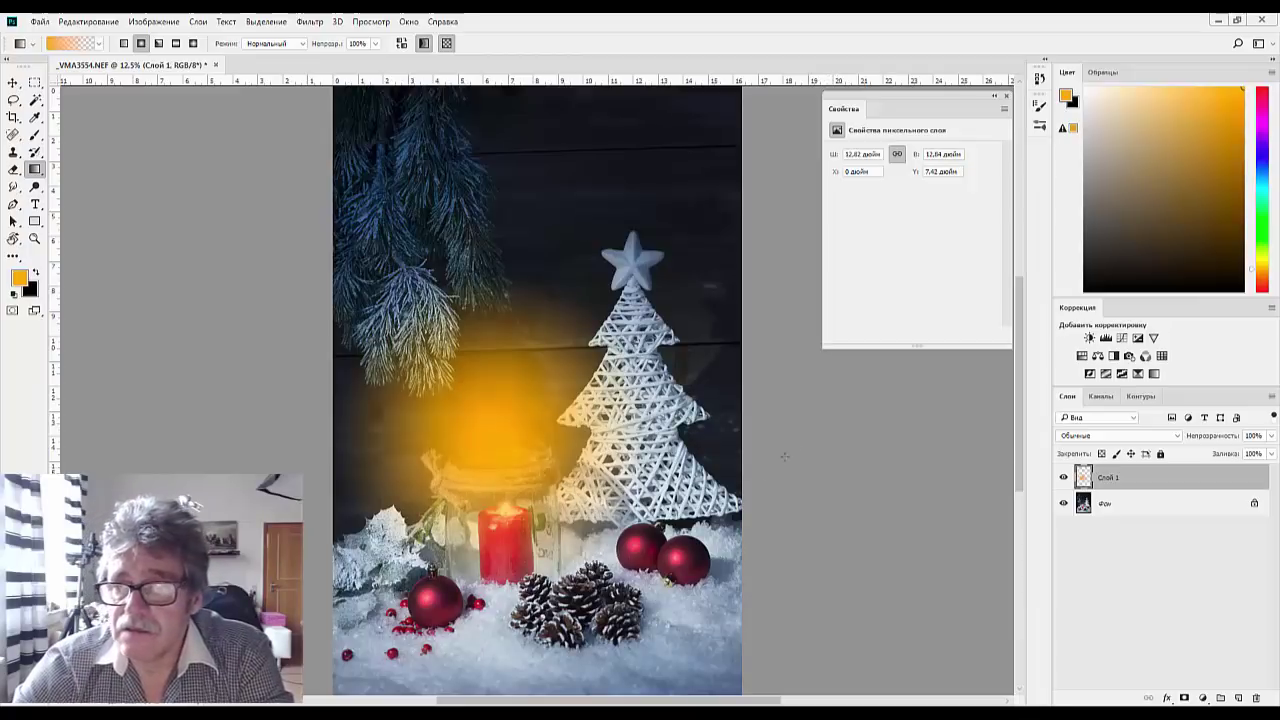
# Try the blend modes Жесткий свет and Перекрытие on the gradient layer, and settle on Мягкий свет
pyautogui.click(1079, 438)
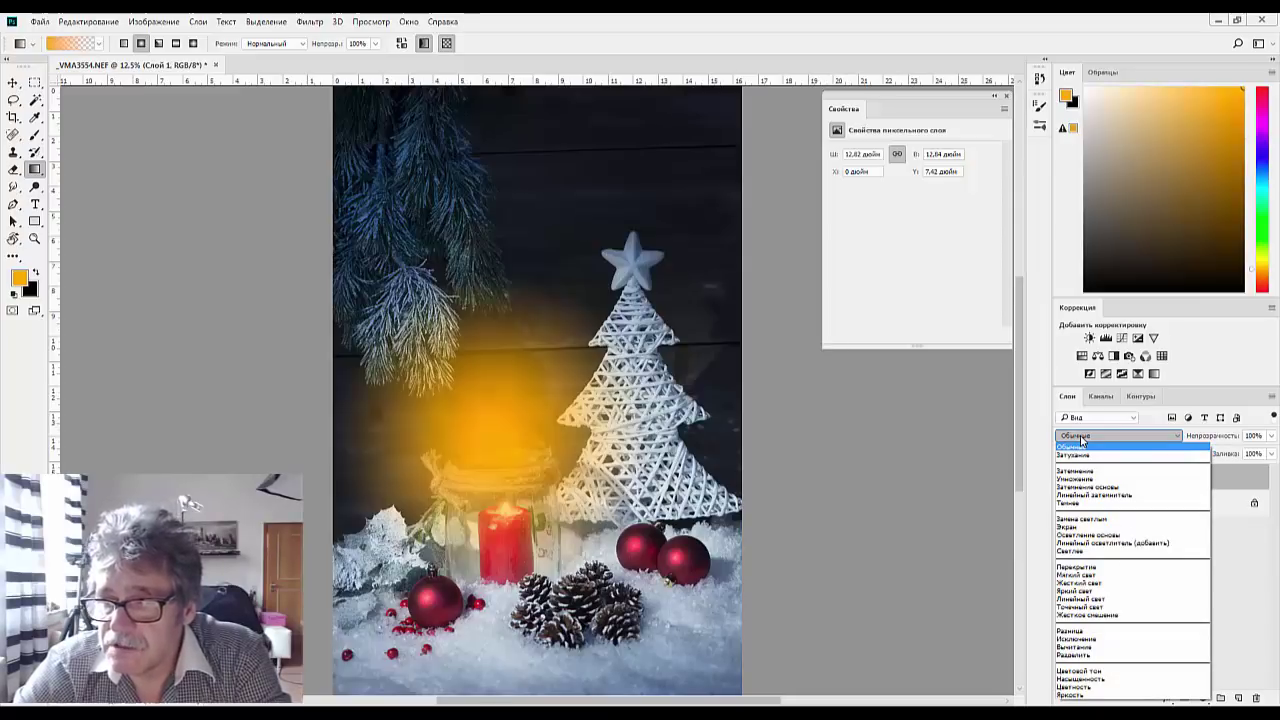
pyautogui.click(1092, 584)
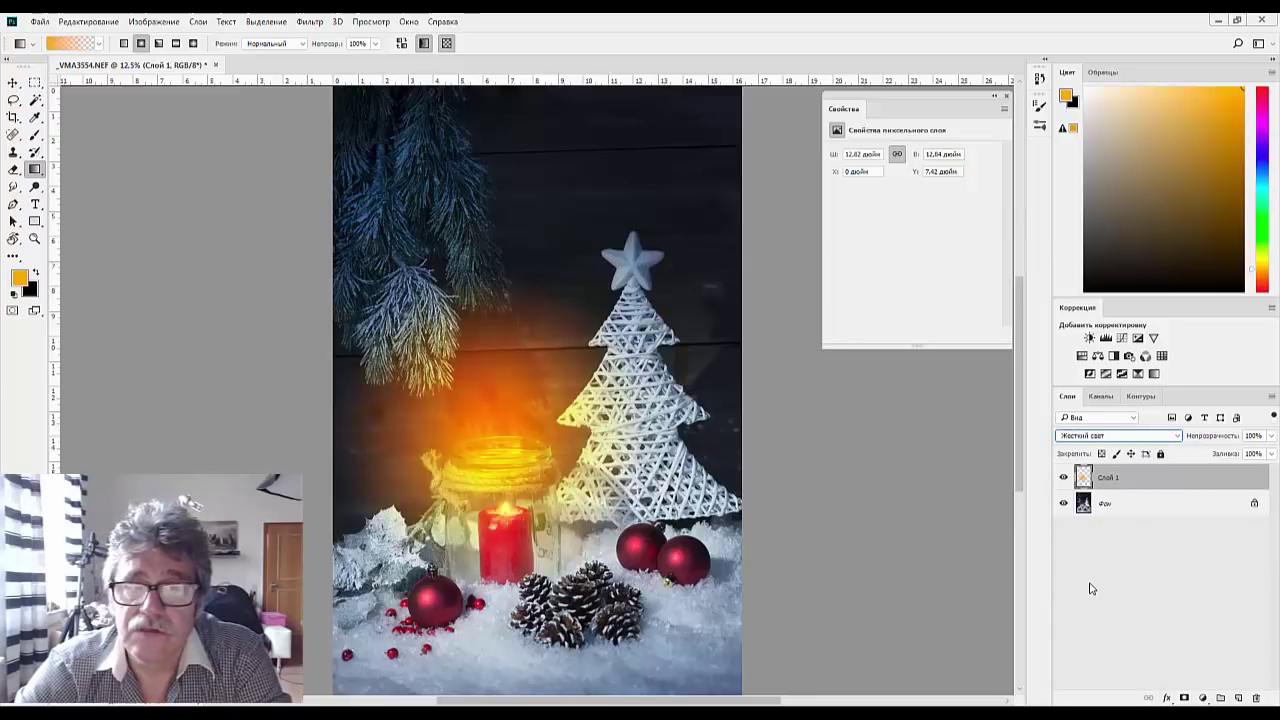
pyautogui.click(1087, 441)
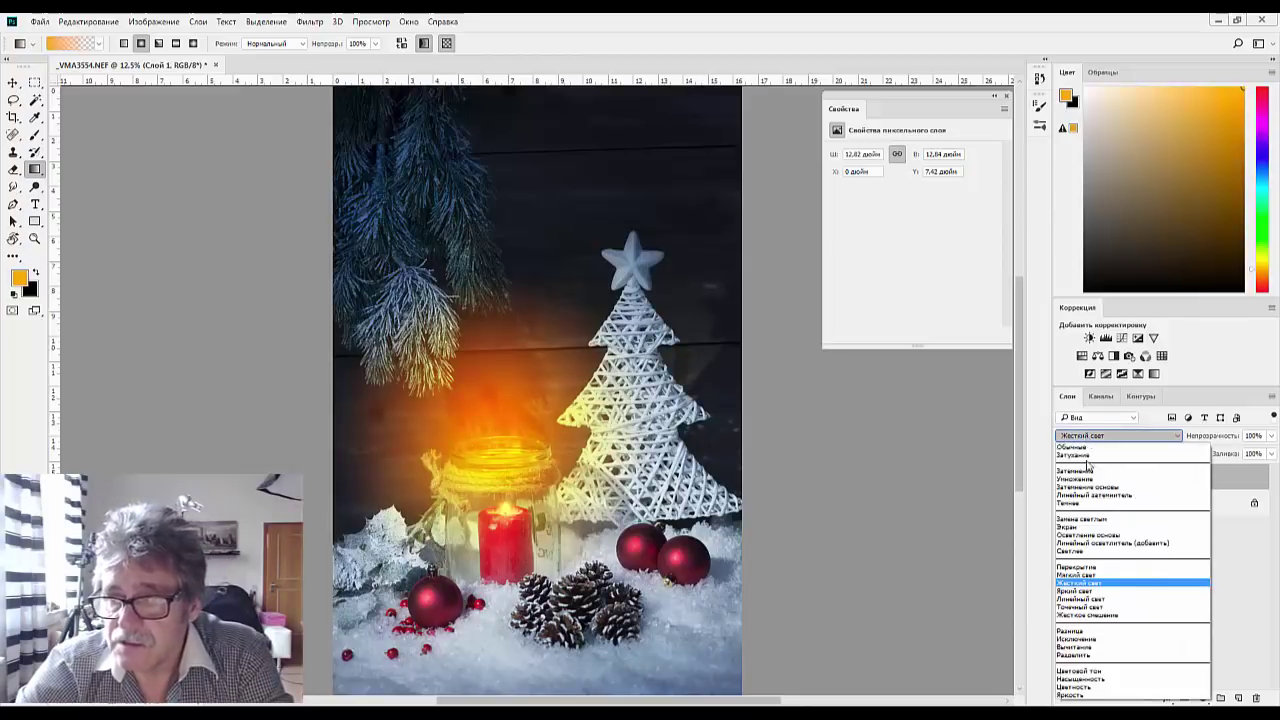
pyautogui.click(1087, 568)
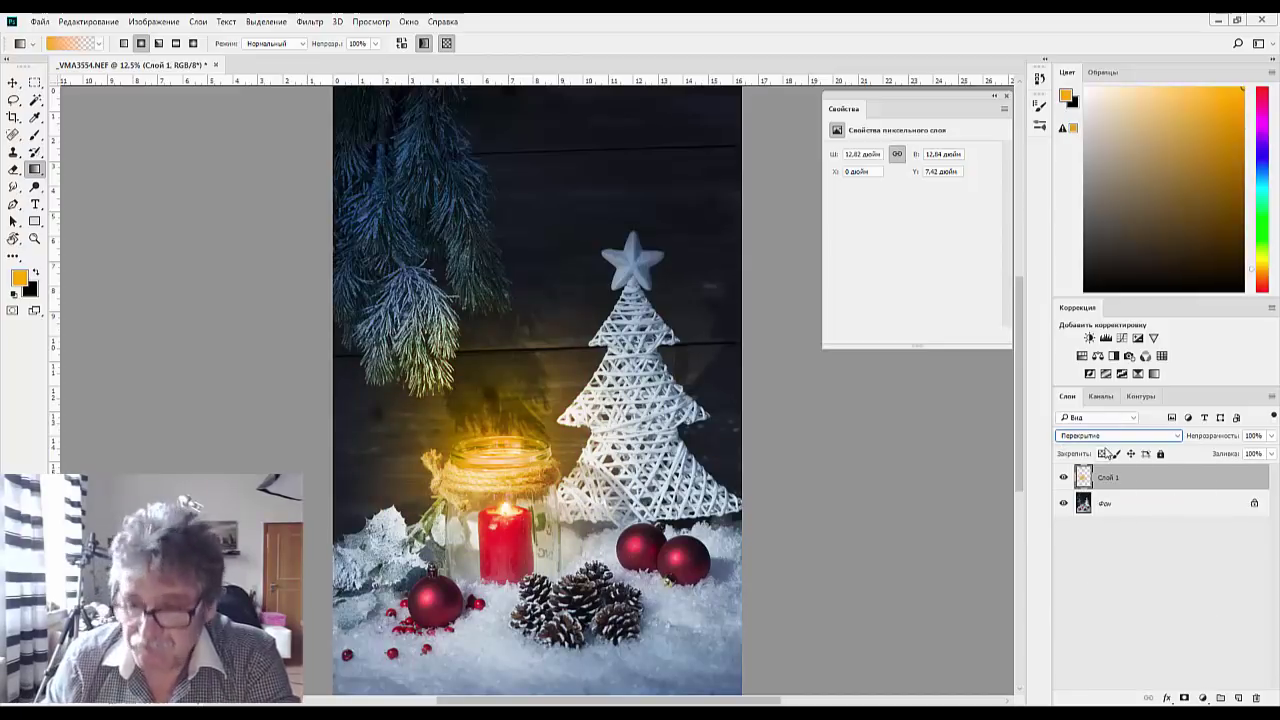
pyautogui.press('Down')
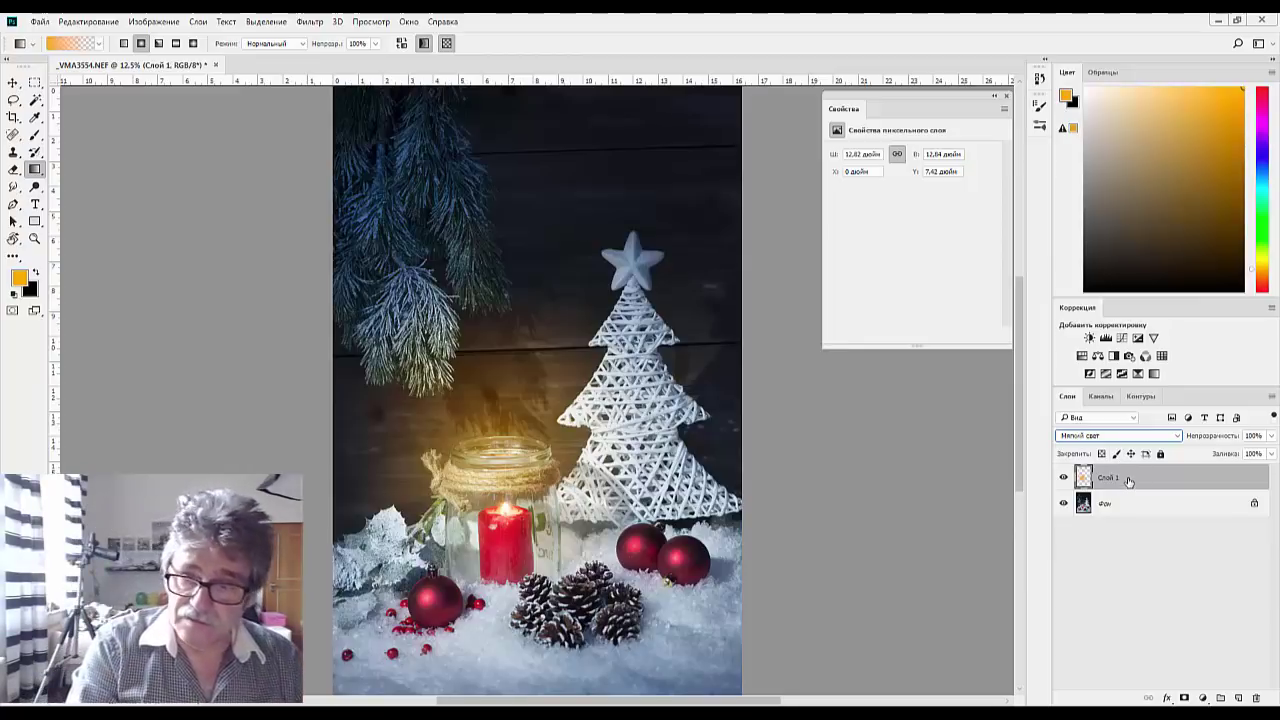
# Stamp all visible layers into a new layer, and draw a smaller radial orange glow about 8.6 inches wide over the jar on another new layer
pyautogui.hotkey('ctrl', 'alt', 'shift', 'e')
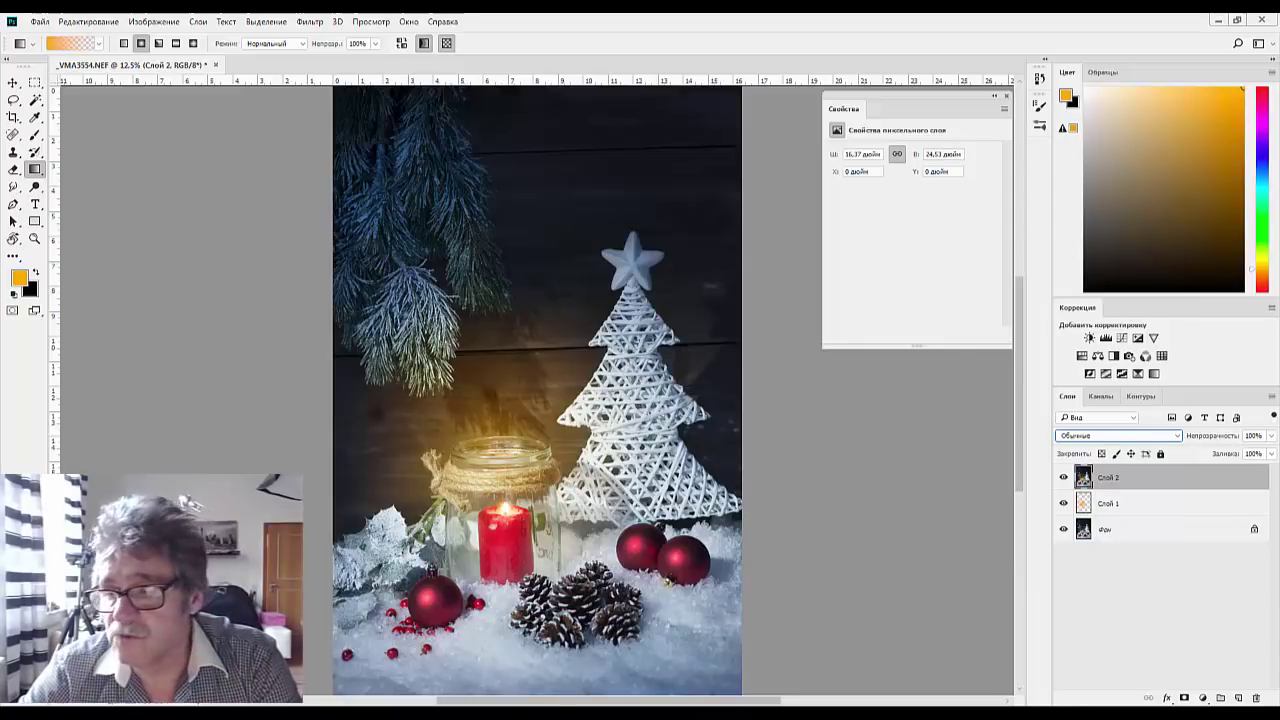
pyautogui.click(1239, 697)
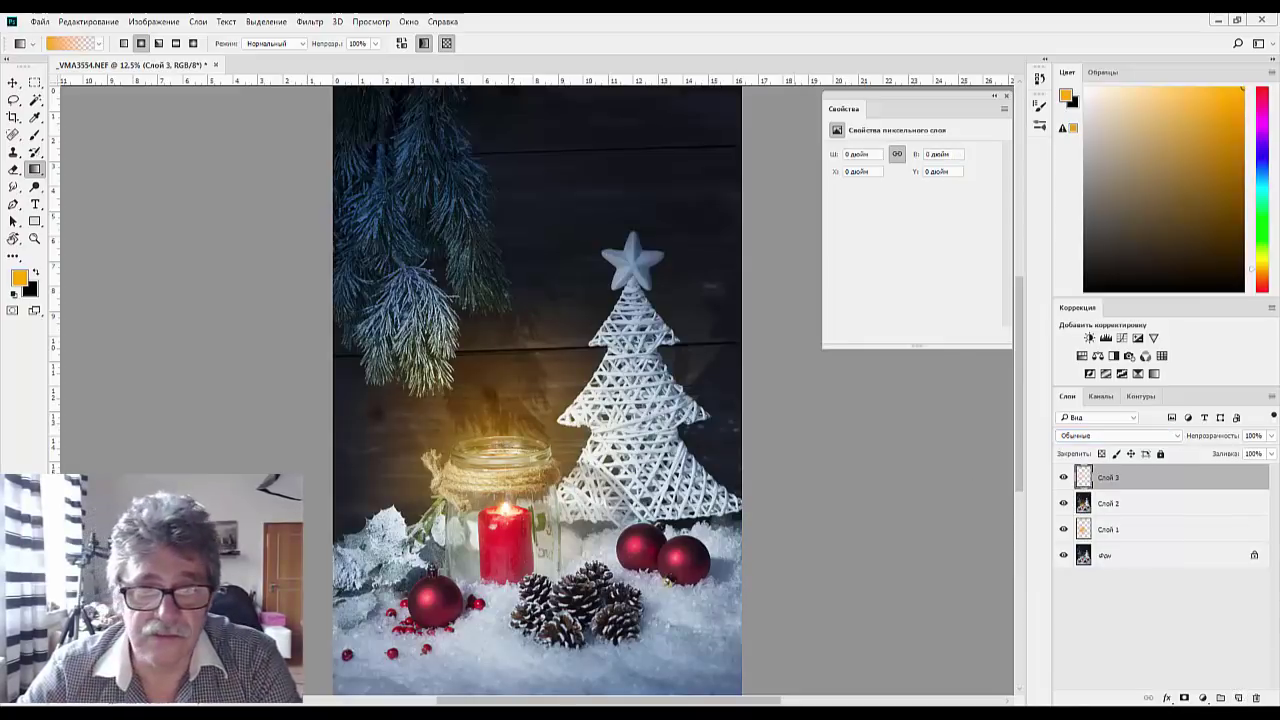
pyautogui.moveTo(488, 450); pyautogui.dragTo(575, 507)
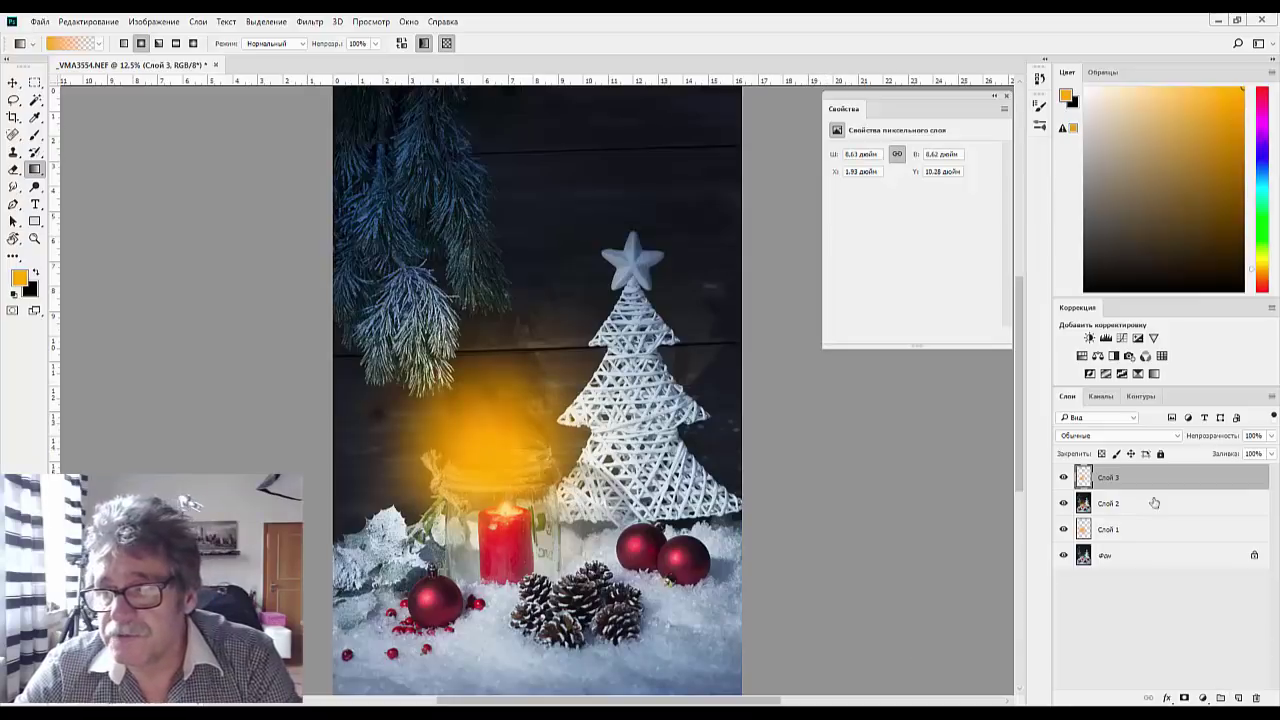
# Set the smaller glow layer's blend mode to Жесткий свет and add a white layer mask to it
pyautogui.click(1120, 437)
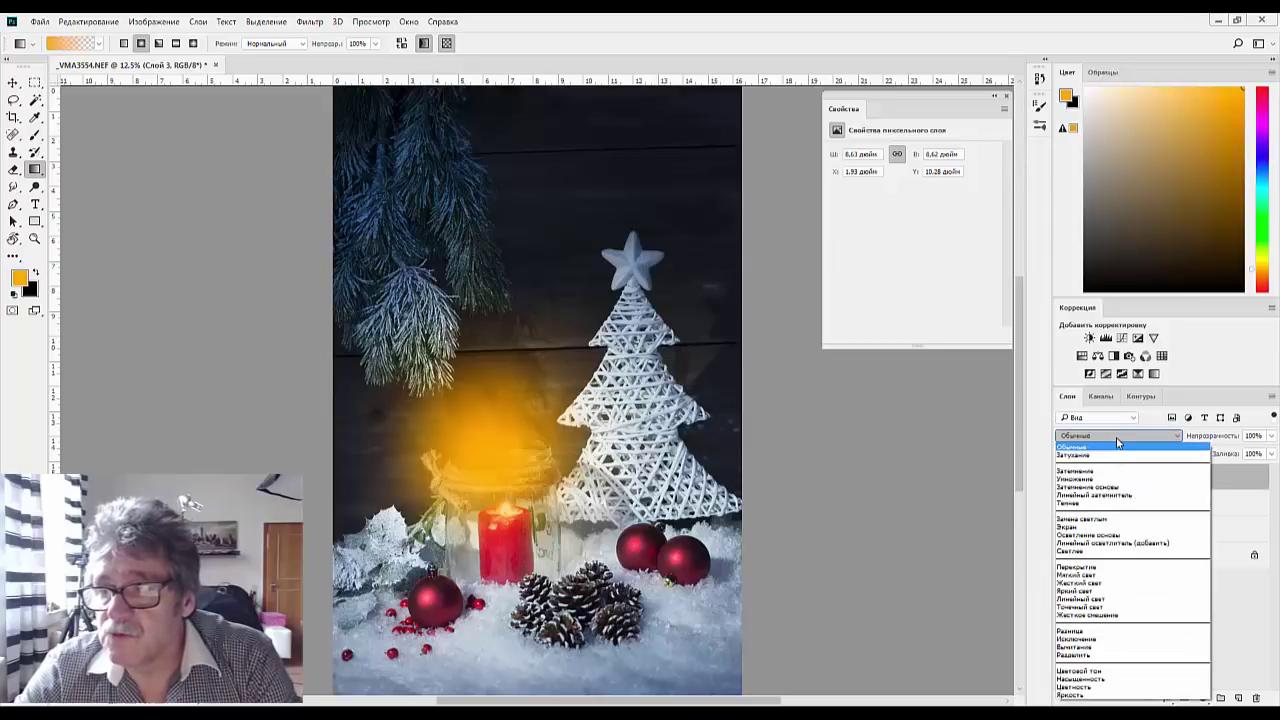
pyautogui.click(1105, 583)
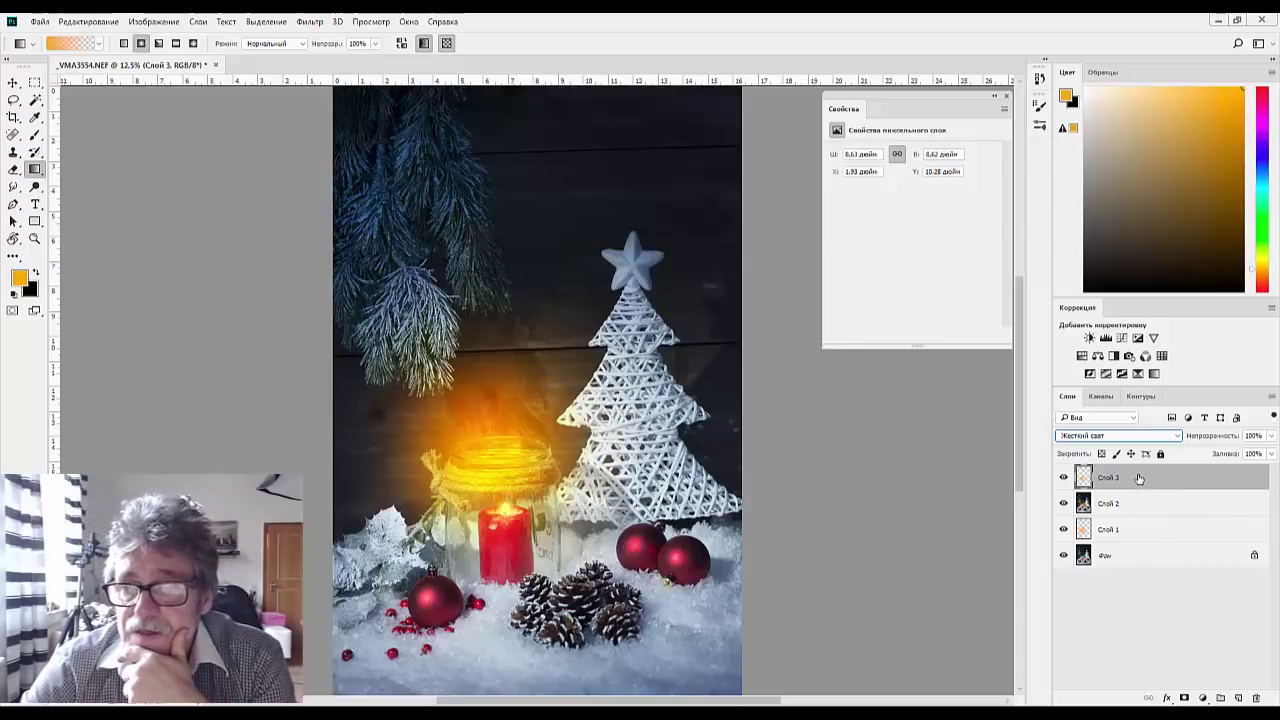
pyautogui.click(1064, 479)
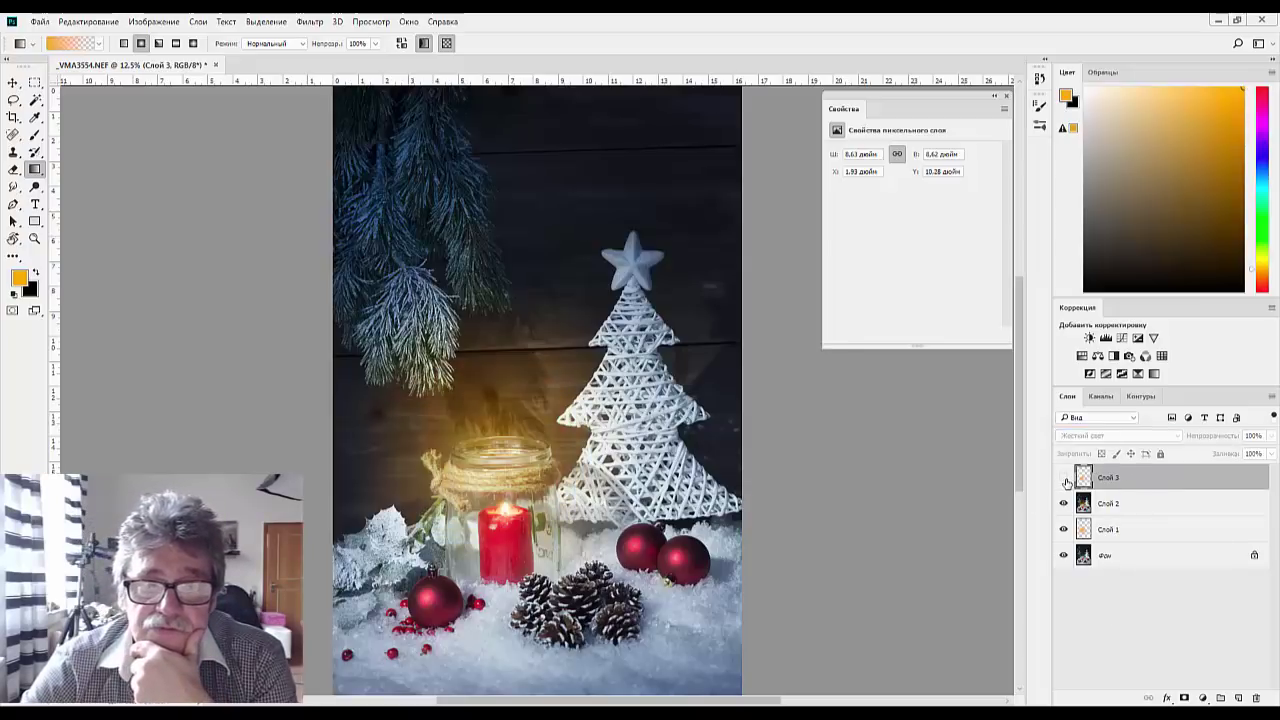
pyautogui.click(1064, 479)
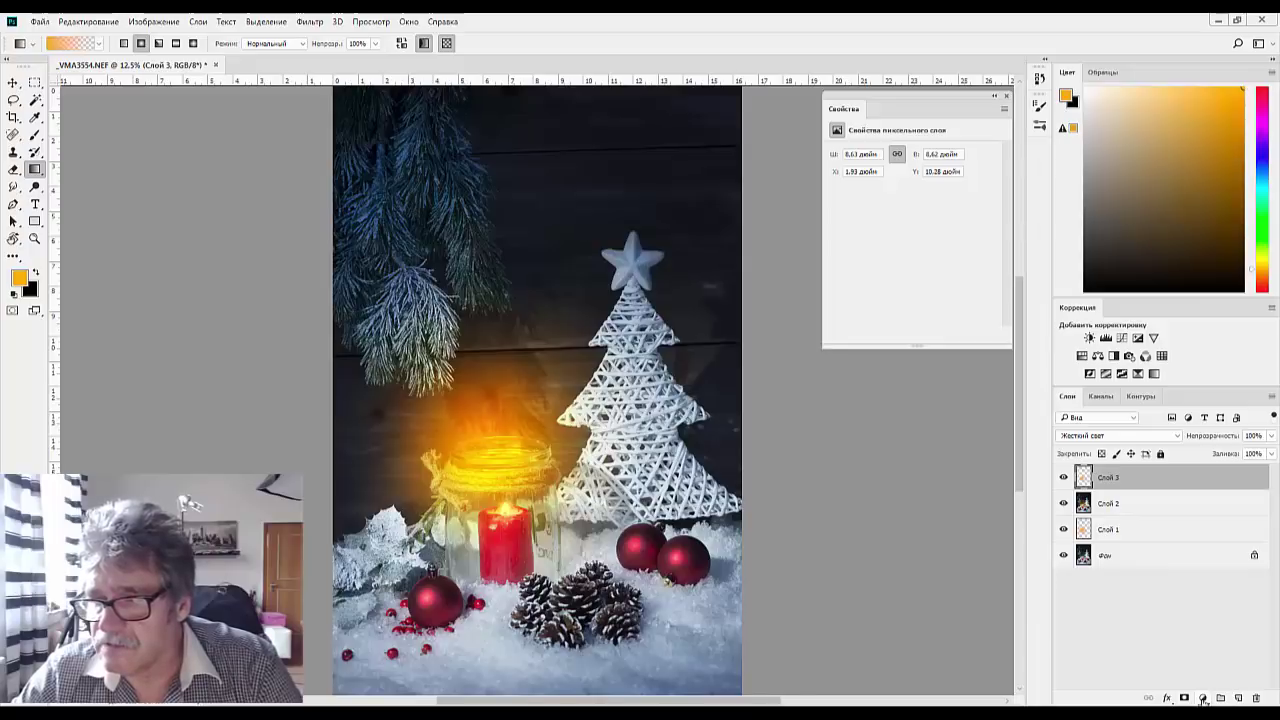
pyautogui.click(1185, 699)
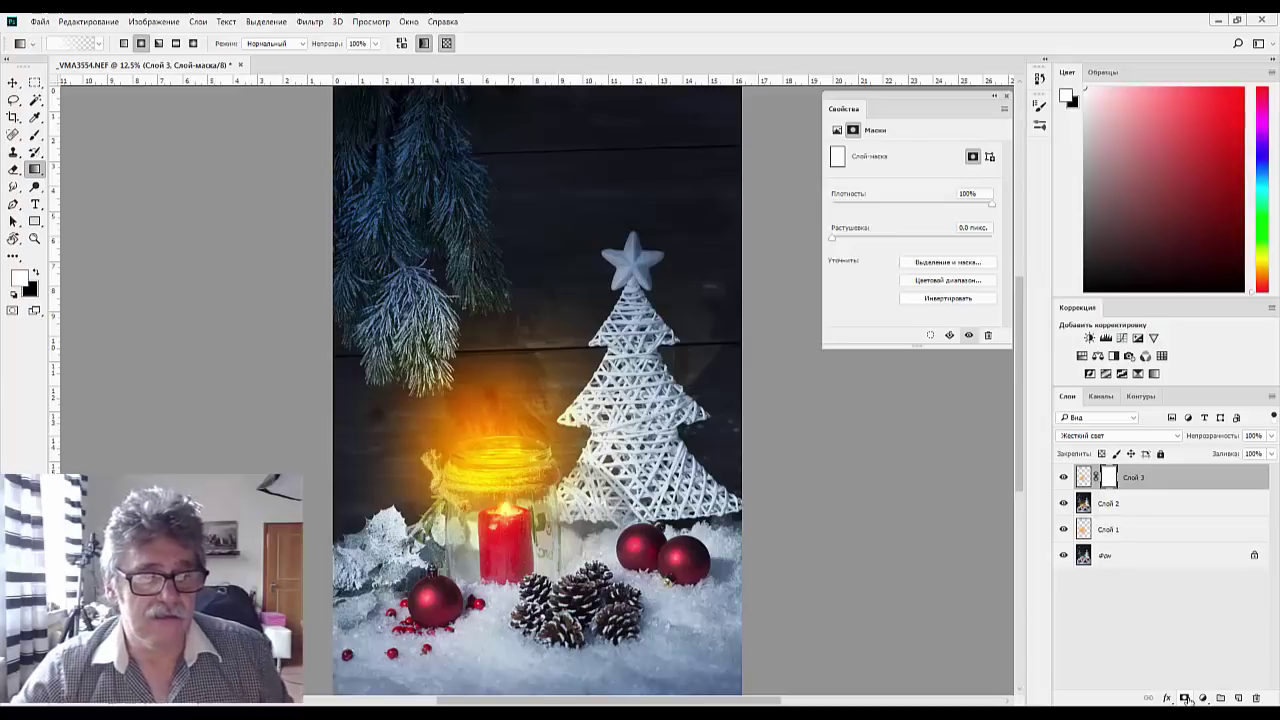
# Open the Wacom tablet preference file utility and remove the current user's own tablet preferences
pyautogui.press('super')
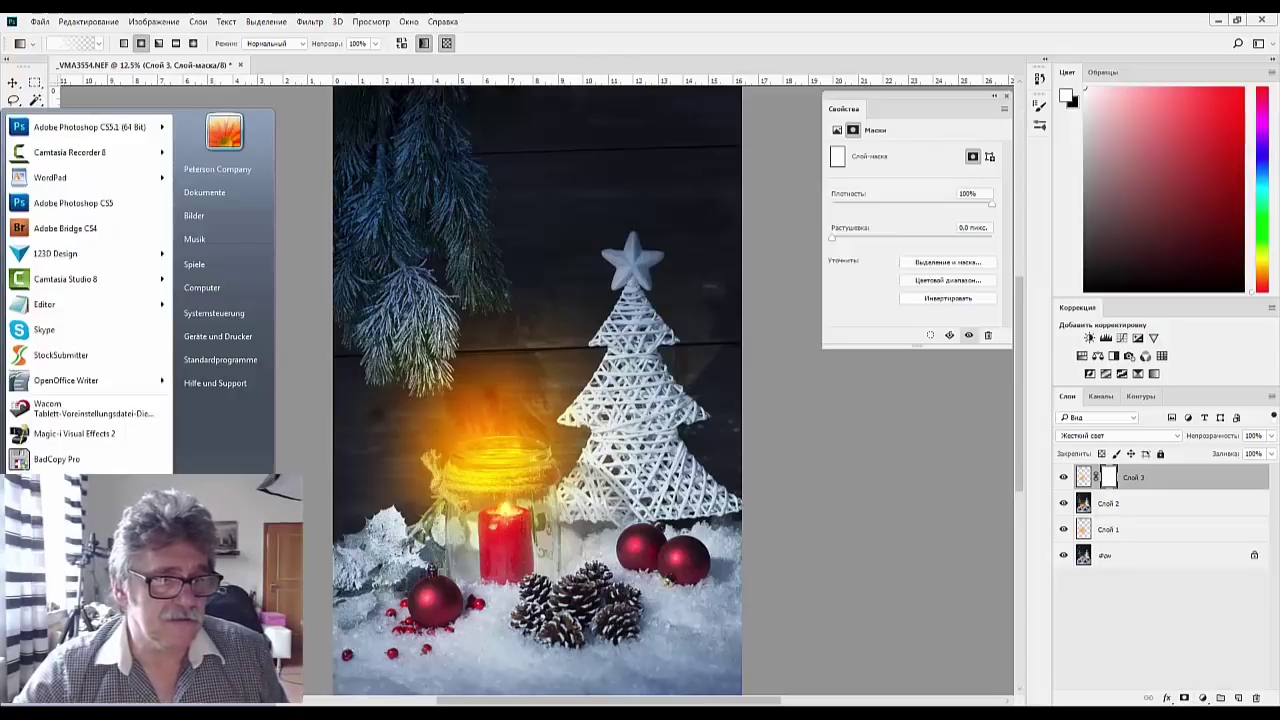
pyautogui.click(63, 414)
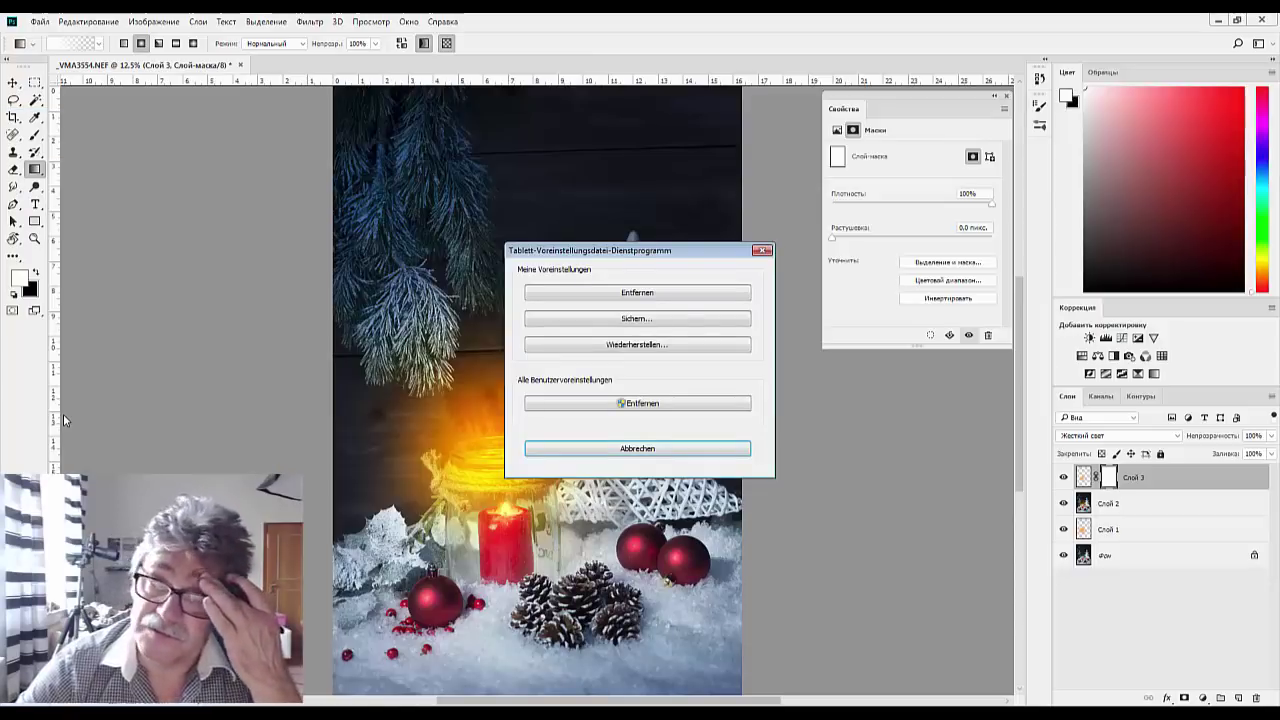
pyautogui.click(625, 291)
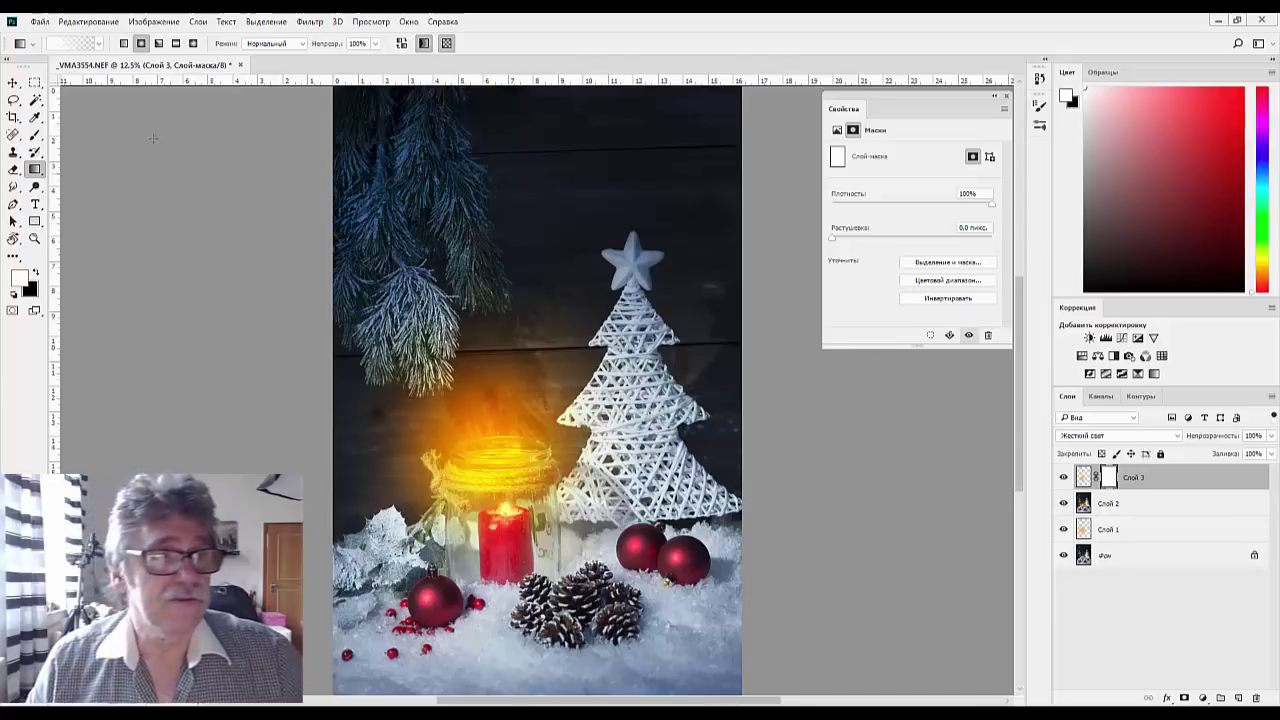
# Set up a soft round brush with 47% opacity and 0% smoothing for painting on the Слой 3 mask
pyautogui.click(35, 135)
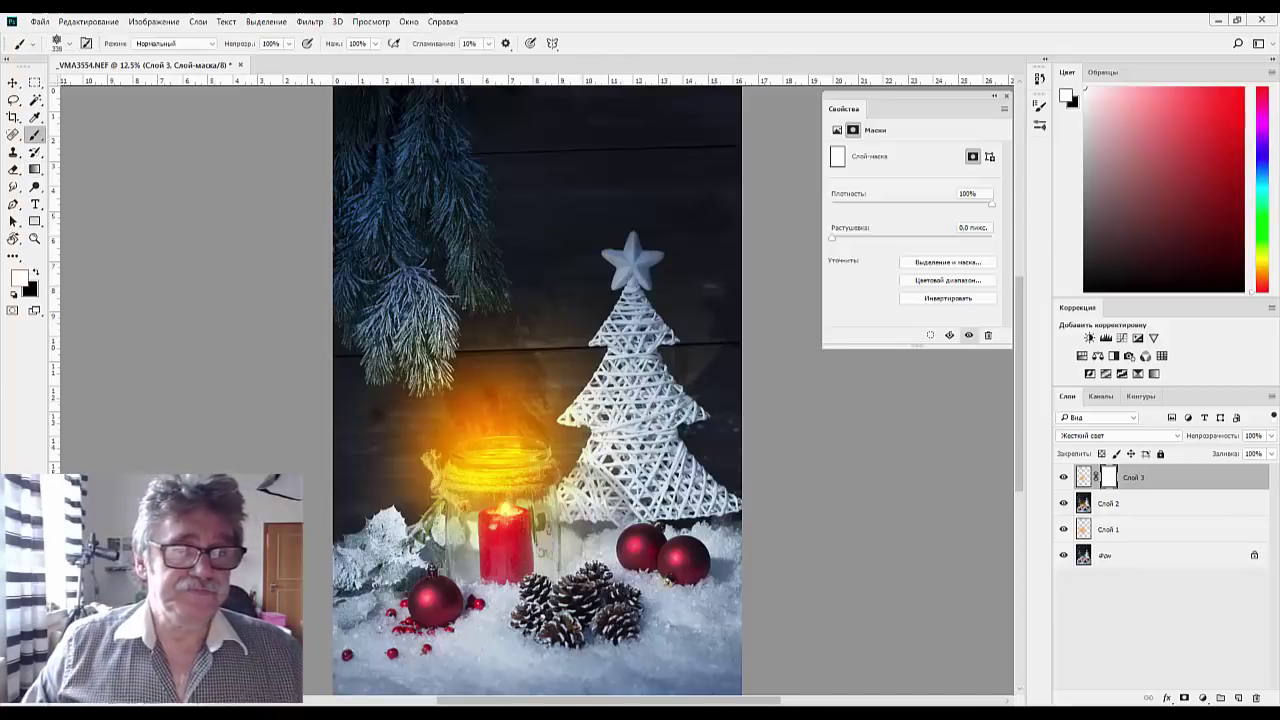
pyautogui.rightClick(590, 380)
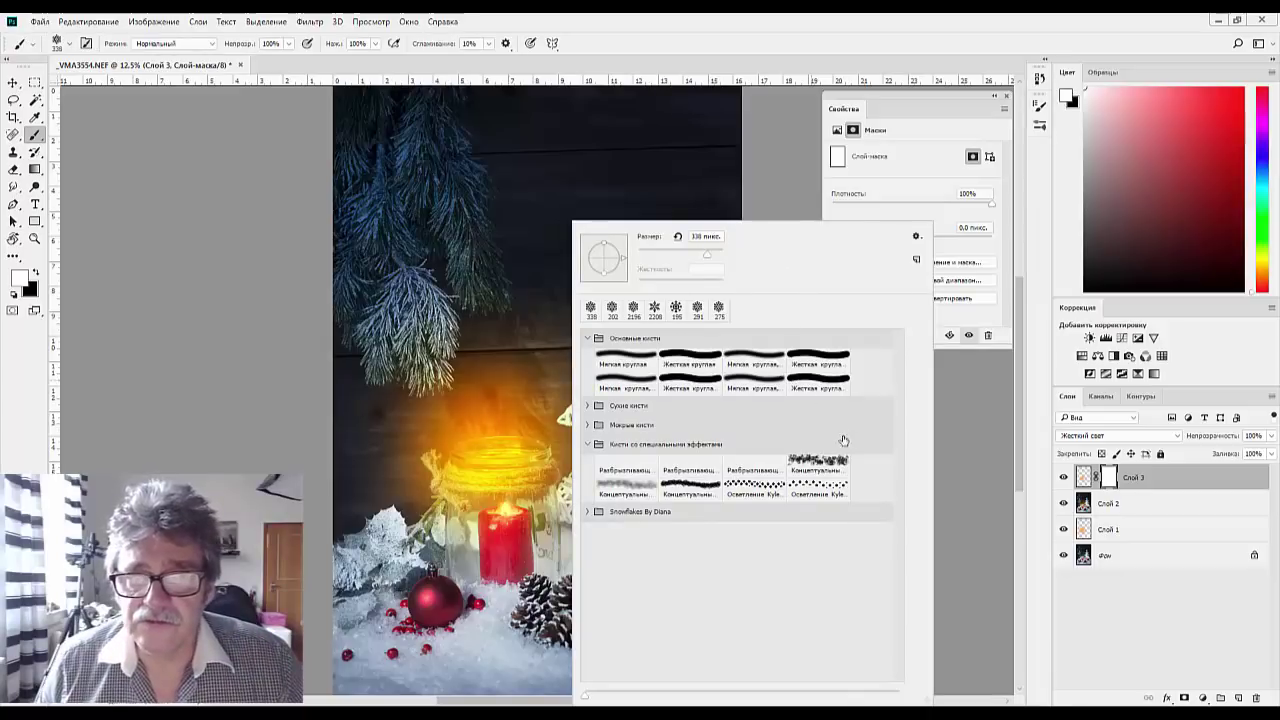
pyautogui.click(639, 363)
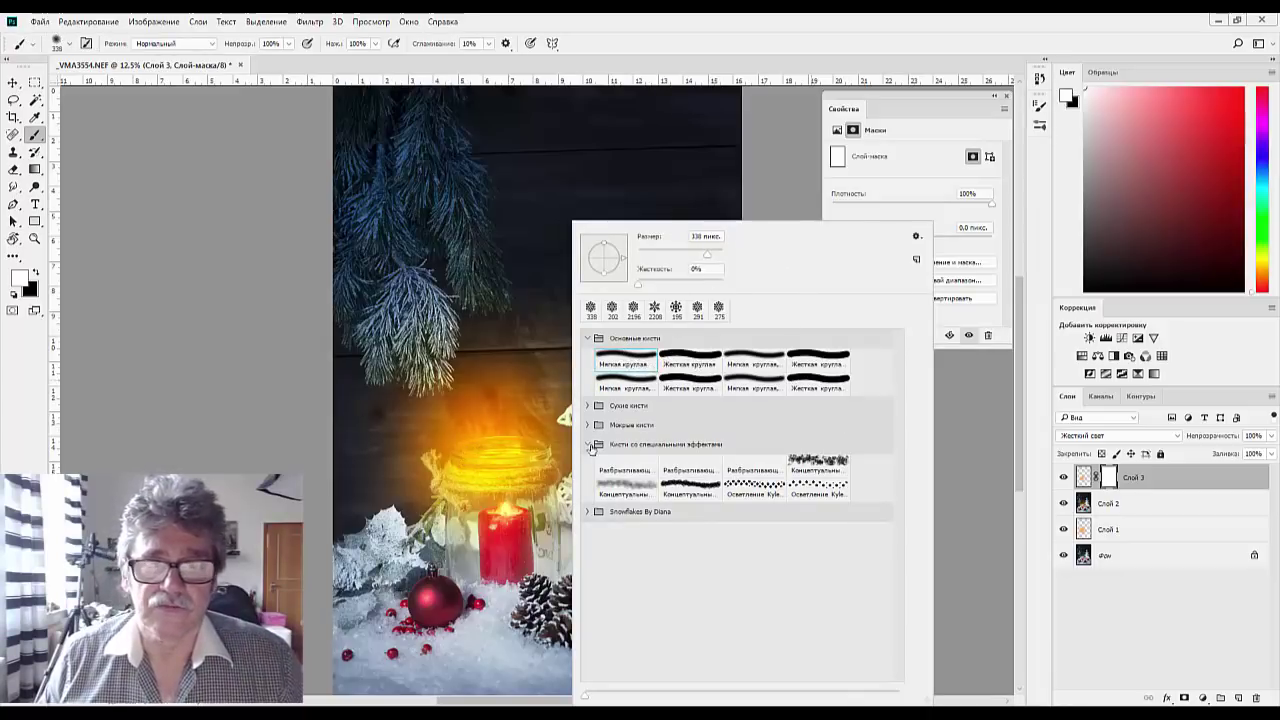
pyautogui.click(240, 45)
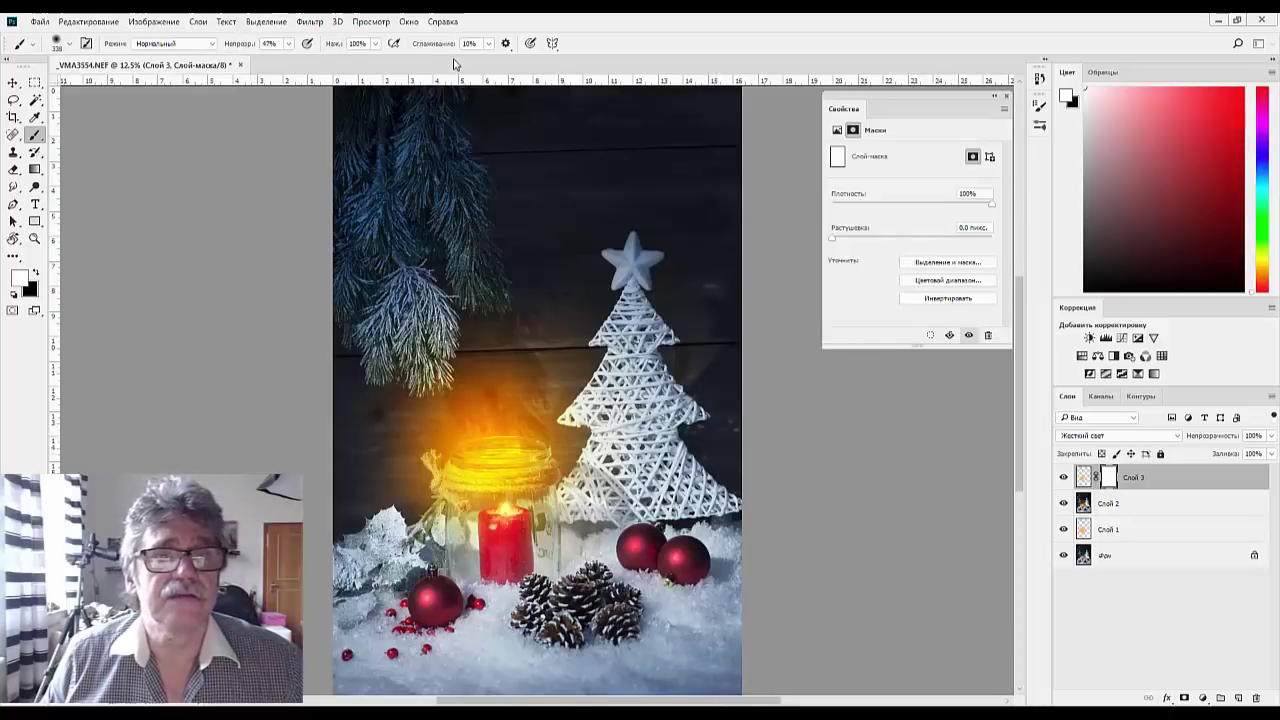
pyautogui.moveTo(447, 45); pyautogui.dragTo(365, 44)
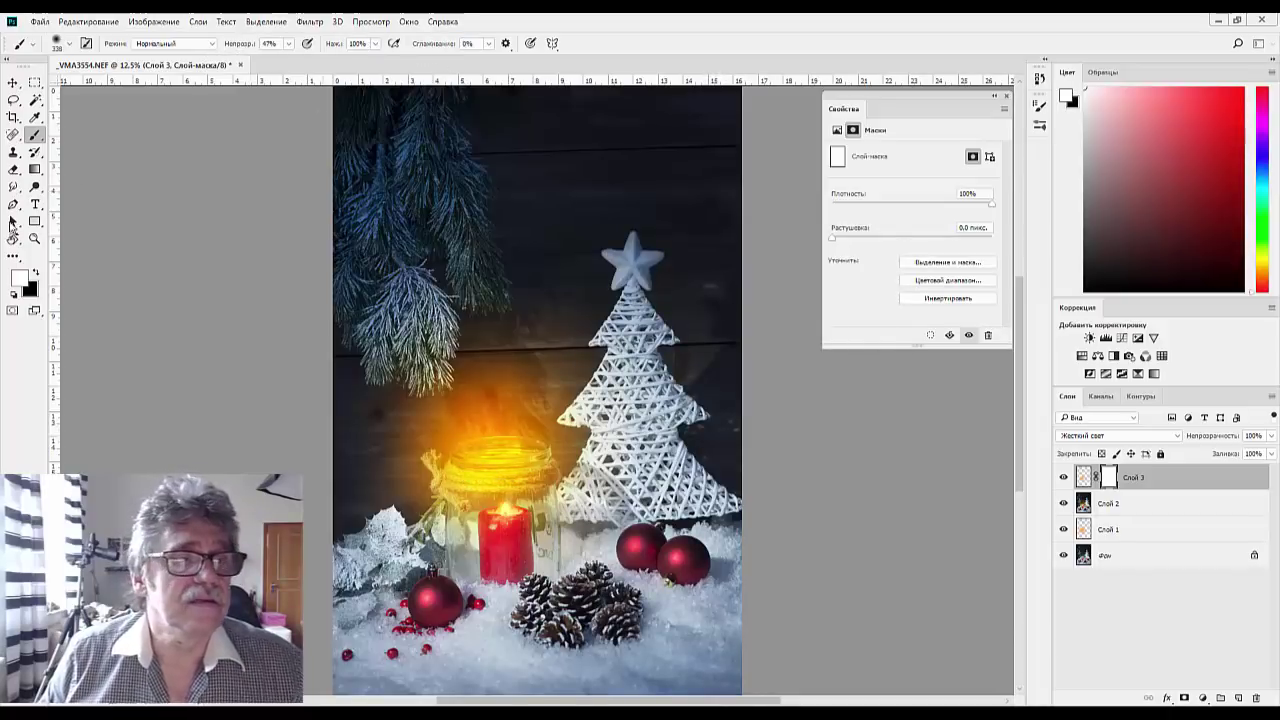
# Paint black on the Слой 3 mask over the knotted part of the jar's rope to reduce the orange glow there
pyautogui.click(37, 274)
pyautogui.scroll(4, 508, 425)
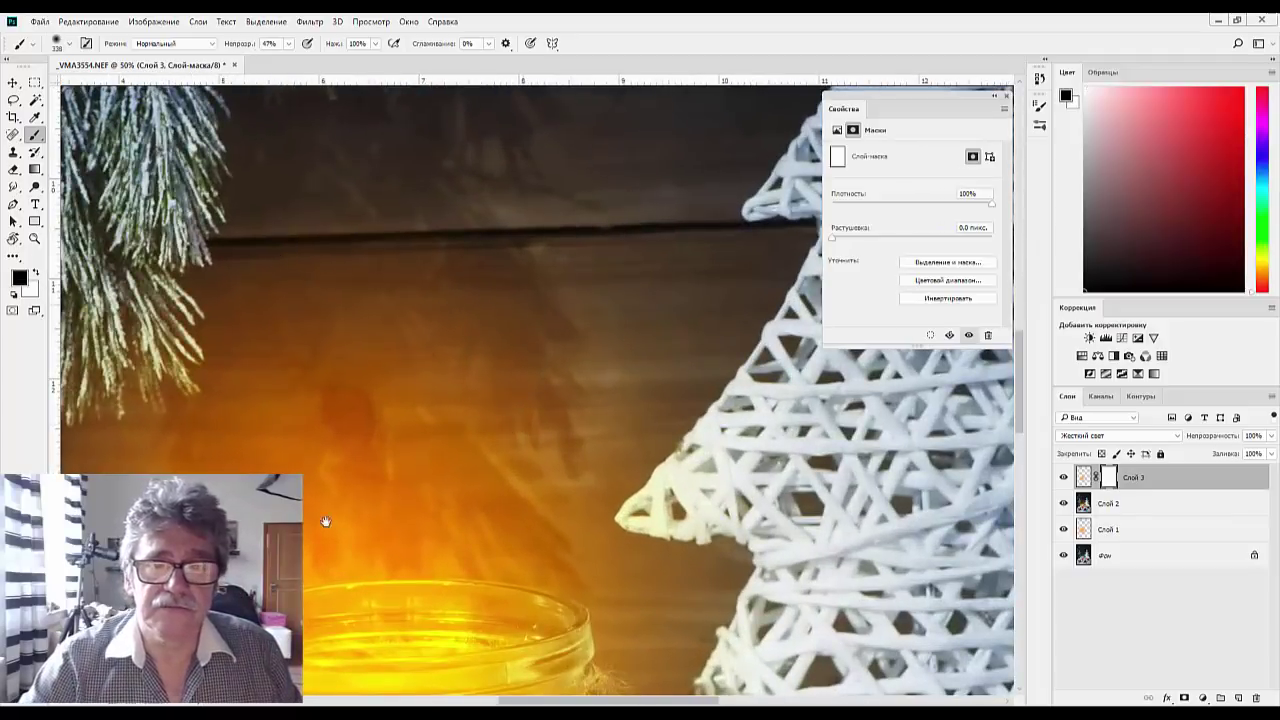
pyautogui.moveTo(325, 521); pyautogui.dragTo(363, 90)
pyautogui.moveTo(632, 296)
pyautogui.mouseDown()
pyautogui.moveTo(442, 308)
pyautogui.moveTo(298, 300)
pyautogui.mouseUp()
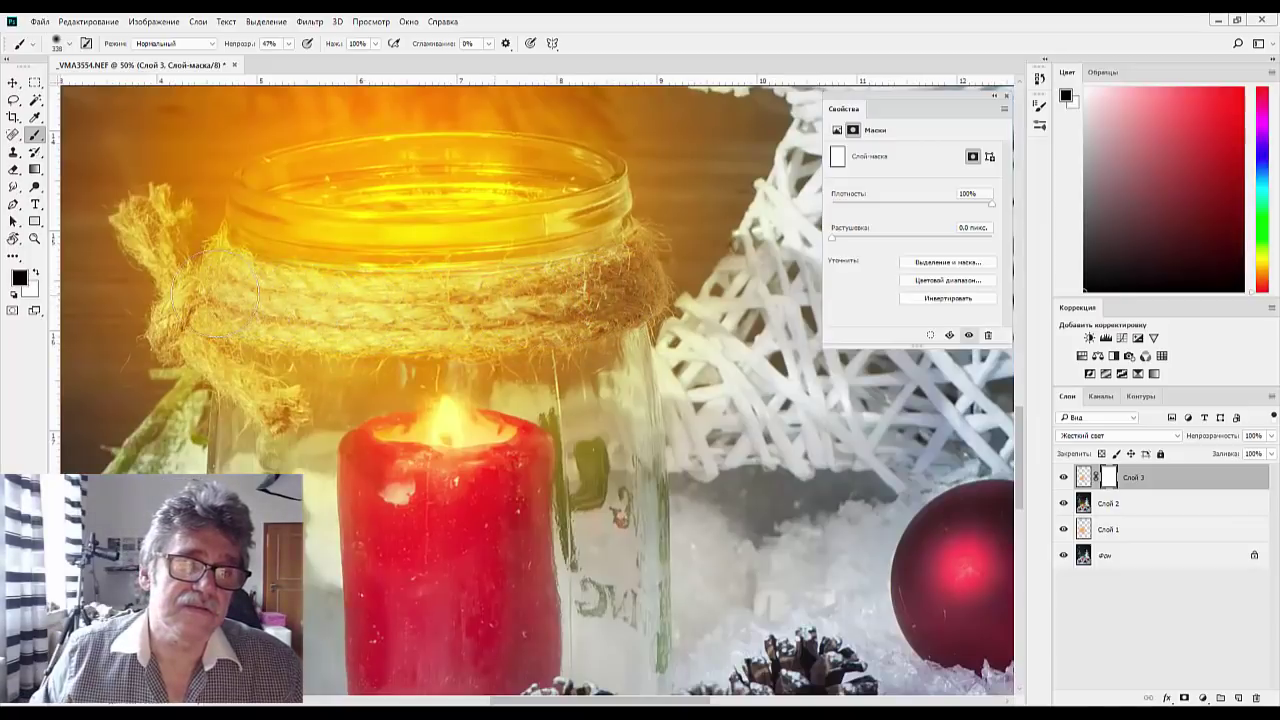
pyautogui.moveTo(215, 294); pyautogui.dragTo(274, 388)
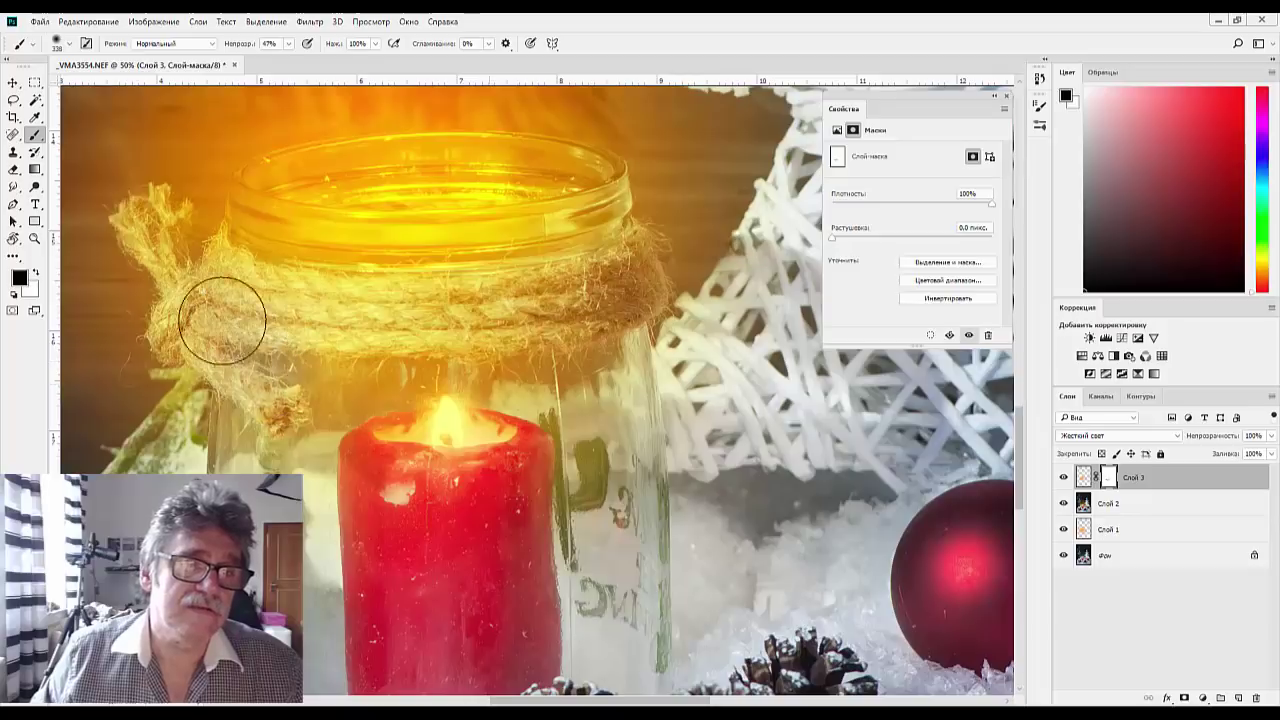
pyautogui.moveTo(222, 321)
pyautogui.mouseDown()
pyautogui.moveTo(153, 240)
pyautogui.moveTo(211, 267)
pyautogui.mouseUp()
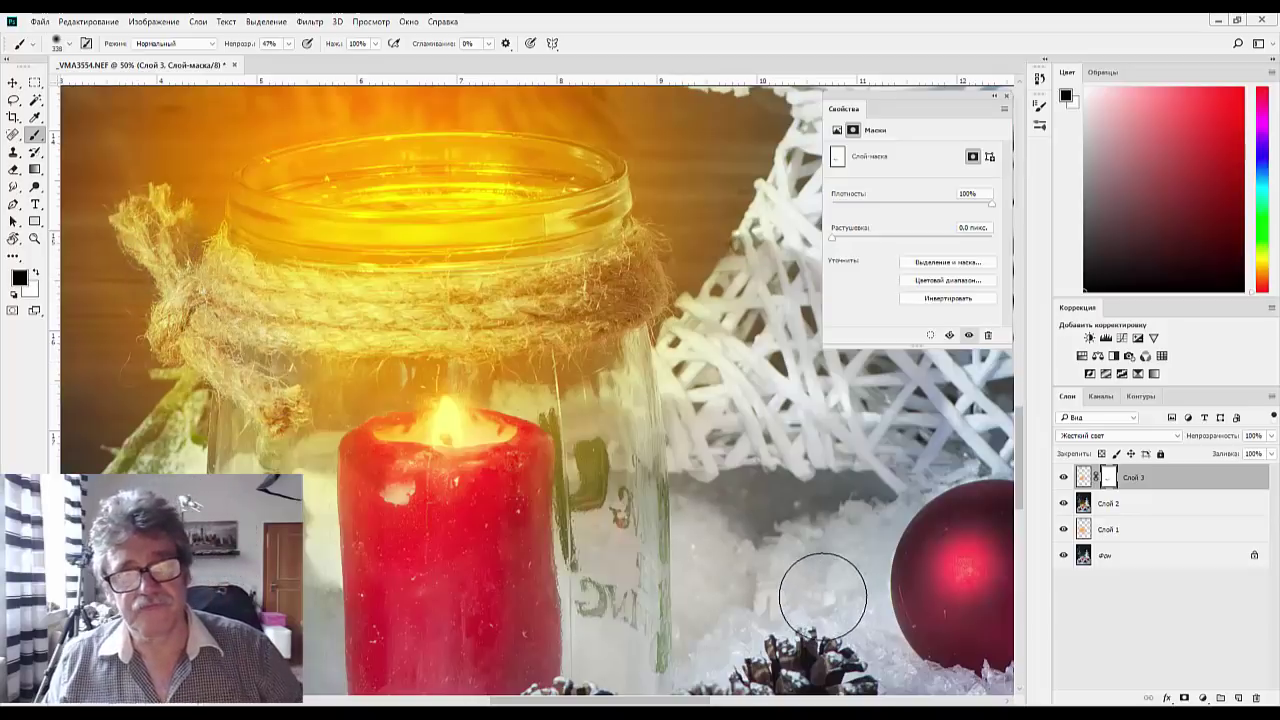
# Reduce the brush size, paint the rest of the rope and its frayed end on the mask, and make white the foreground color
pyautogui.rightClick(425, 322)
pyautogui.moveTo(567, 256); pyautogui.dragTo(541, 257)
pyautogui.click(139, 225)
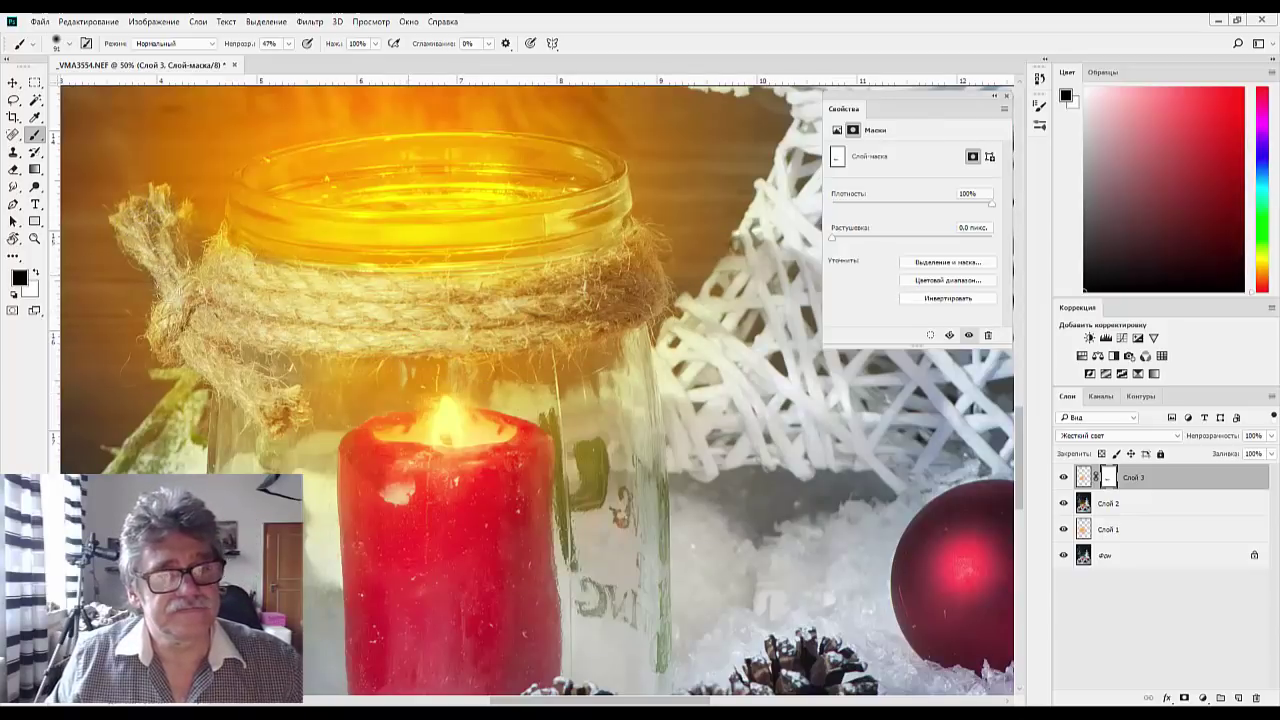
pyautogui.click(35, 275)
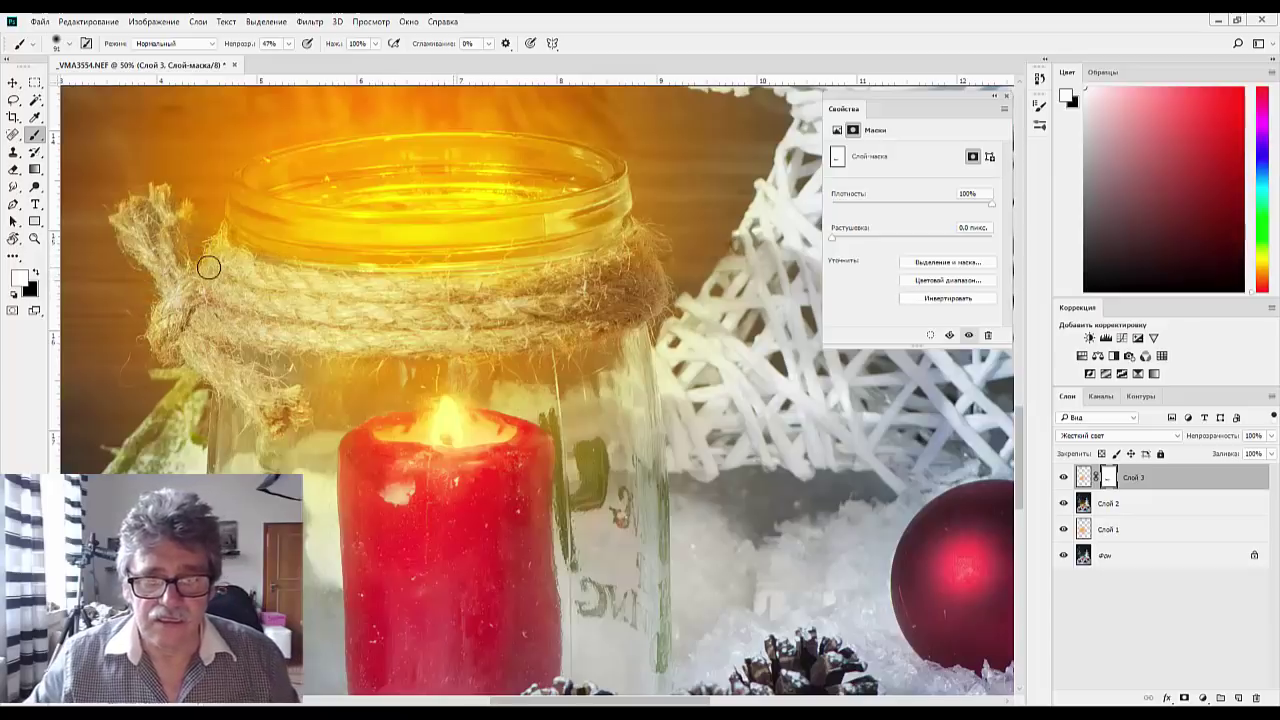
# Try to remove the mirrored lettering on the jar glass with the Clone Stamp while the Слой 3 mask is active
pyautogui.scroll(-2, 208, 267)
pyautogui.scroll(3, 208, 267)
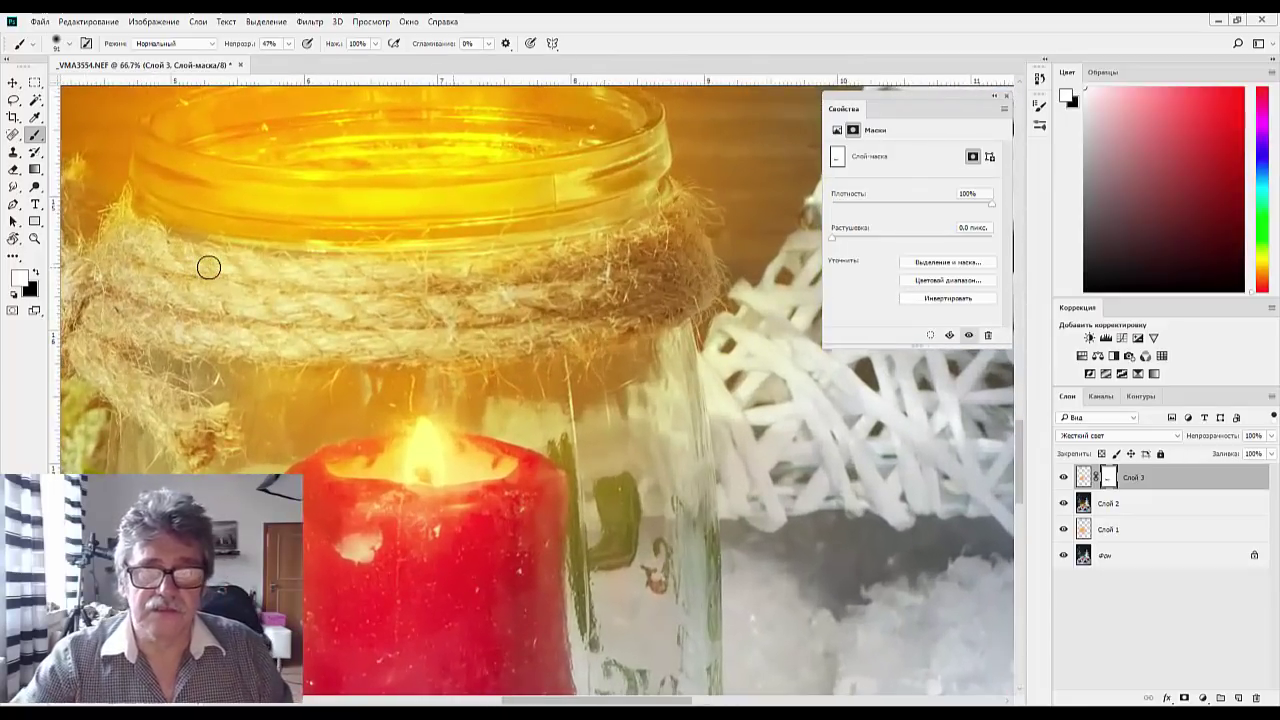
pyautogui.moveTo(577, 494); pyautogui.dragTo(453, 322)
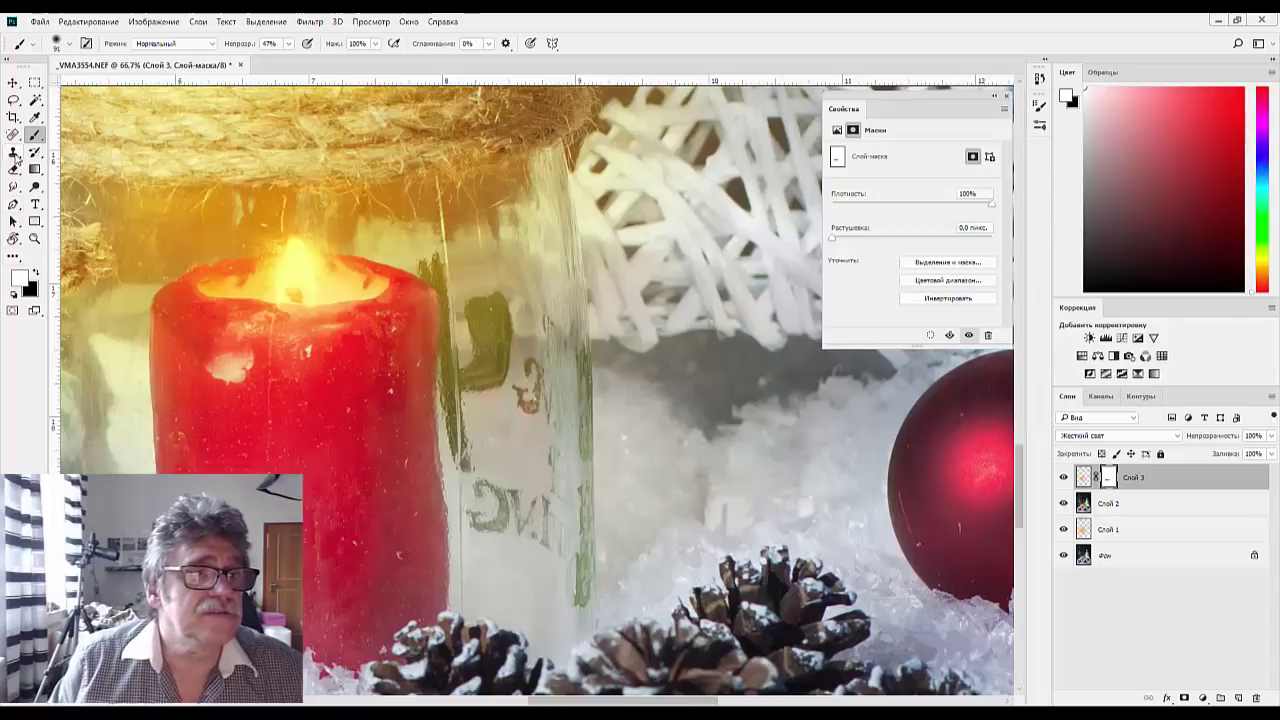
pyautogui.moveTo(16, 158); pyautogui.dragTo(90, 151)
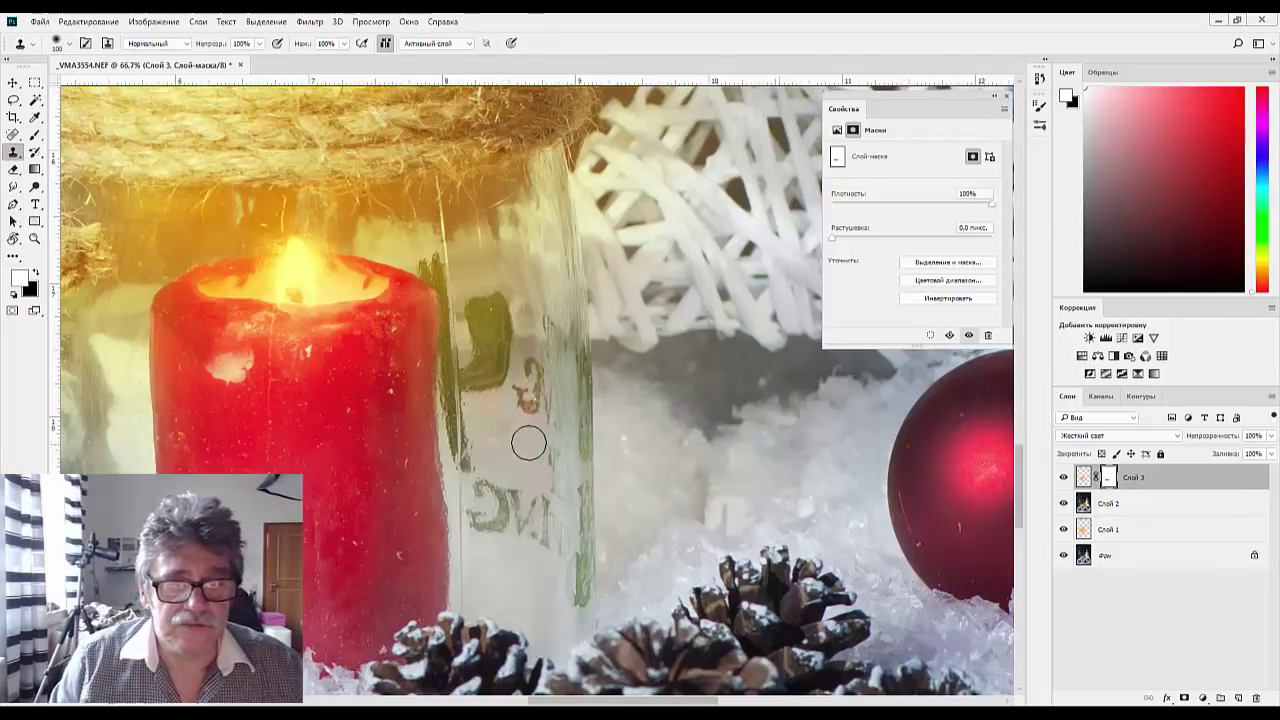
pyautogui.keyDown('alt'); pyautogui.click(514, 457); pyautogui.keyUp('alt')
pyautogui.moveTo(507, 489); pyautogui.dragTo(500, 510)
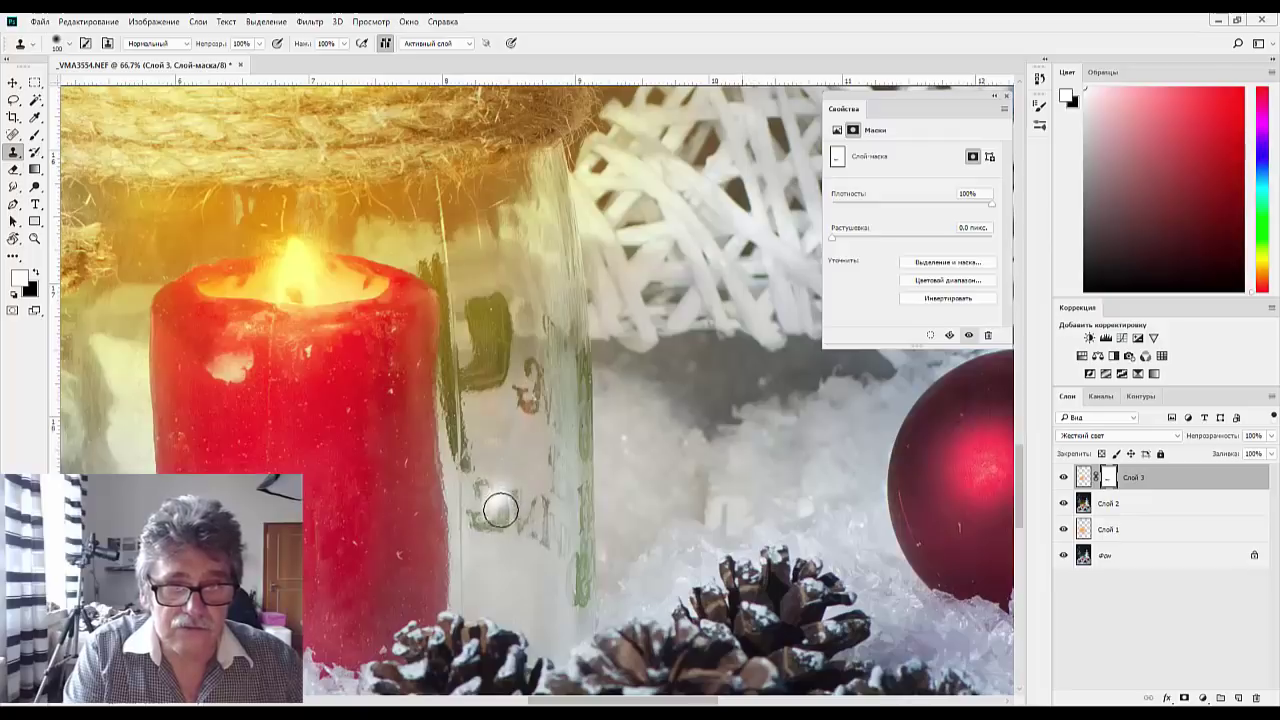
pyautogui.hotkey('ctrl', 'z')
# On the Слой 2 layer, clone clean glass over the mirrored lettering on the jar beside the candle
pyautogui.click(1110, 504)
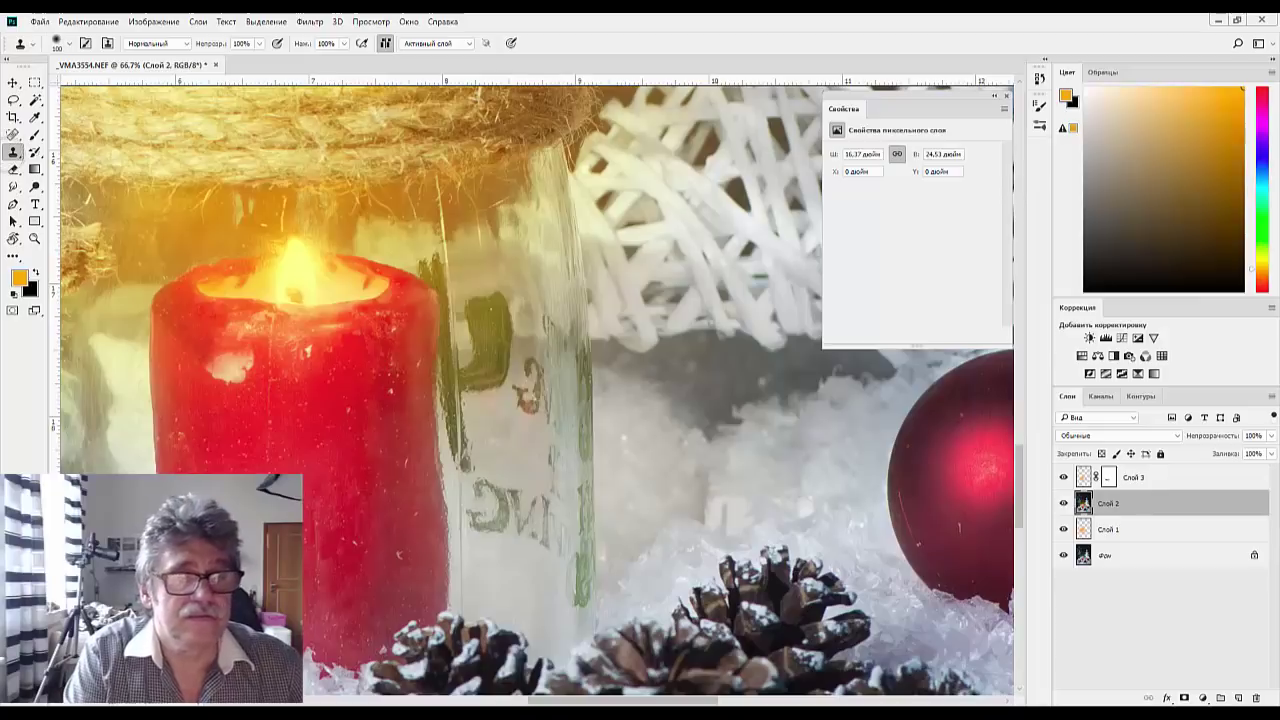
pyautogui.keyDown('alt'); pyautogui.click(506, 457); pyautogui.keyUp('alt')
pyautogui.moveTo(518, 492)
pyautogui.mouseDown()
pyautogui.moveTo(526, 506)
pyautogui.moveTo(526, 528)
pyautogui.moveTo(537, 512)
pyautogui.moveTo(528, 524)
pyautogui.moveTo(514, 502)
pyautogui.moveTo(492, 526)
pyautogui.moveTo(479, 478)
pyautogui.moveTo(503, 392)
pyautogui.moveTo(487, 391)
pyautogui.moveTo(481, 364)
pyautogui.moveTo(499, 341)
pyautogui.moveTo(498, 431)
pyautogui.moveTo(528, 412)
pyautogui.moveTo(528, 358)
pyautogui.mouseUp()
pyautogui.keyDown('alt'); pyautogui.click(507, 591); pyautogui.keyUp('alt')
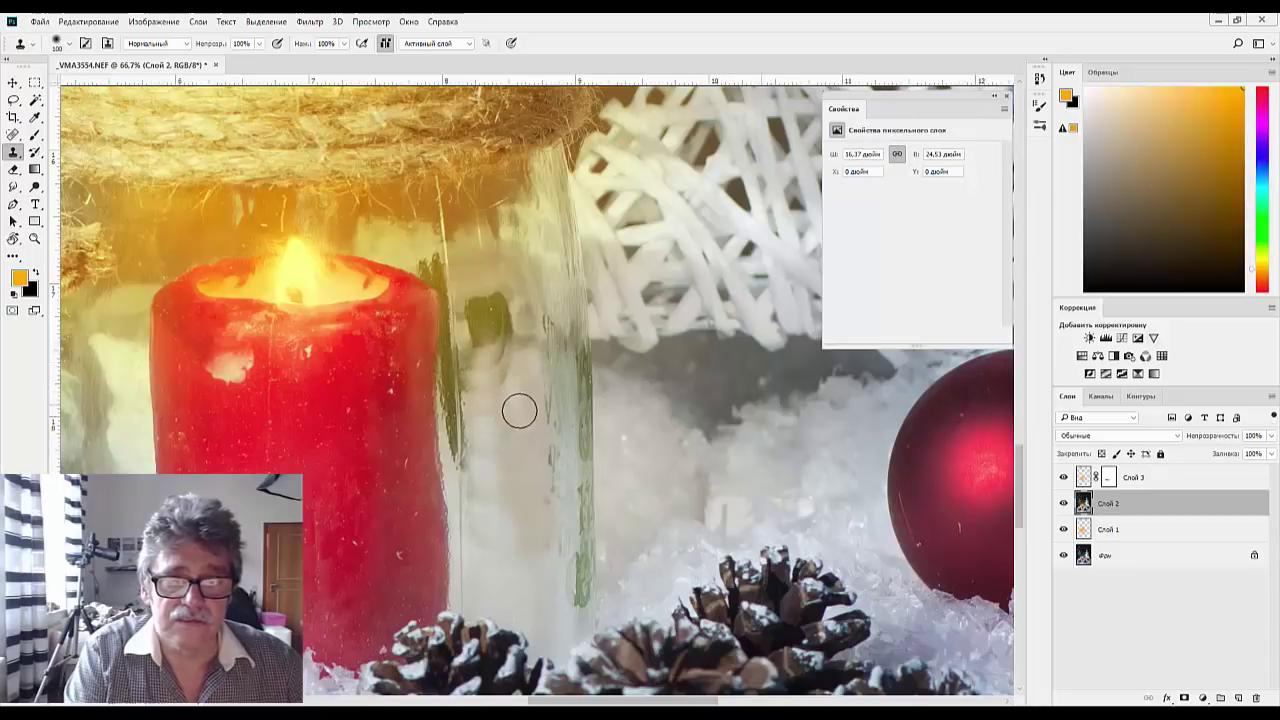
pyautogui.keyDown('alt'); pyautogui.click(515, 450); pyautogui.keyUp('alt')
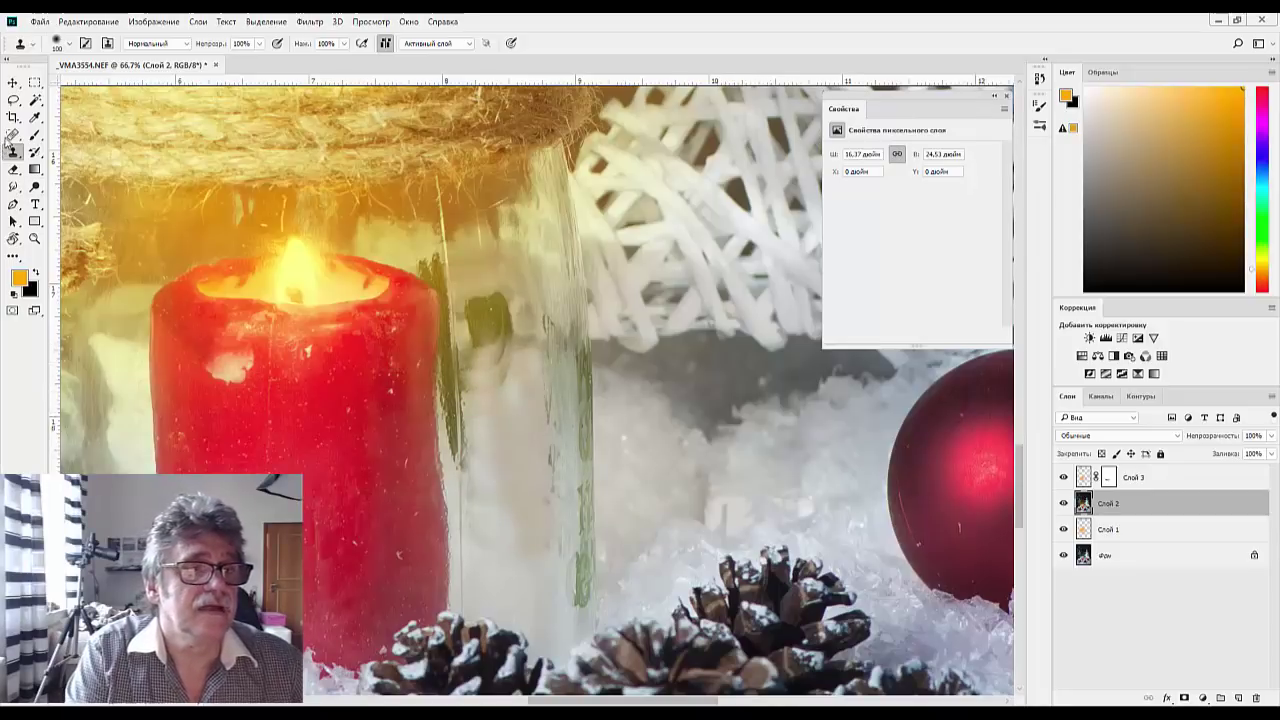
# Use the Patch tool to replace the uneven cloned area of the jar glass with the clean snow texture beside the jar
pyautogui.click(13, 134)
pyautogui.click(44, 160)
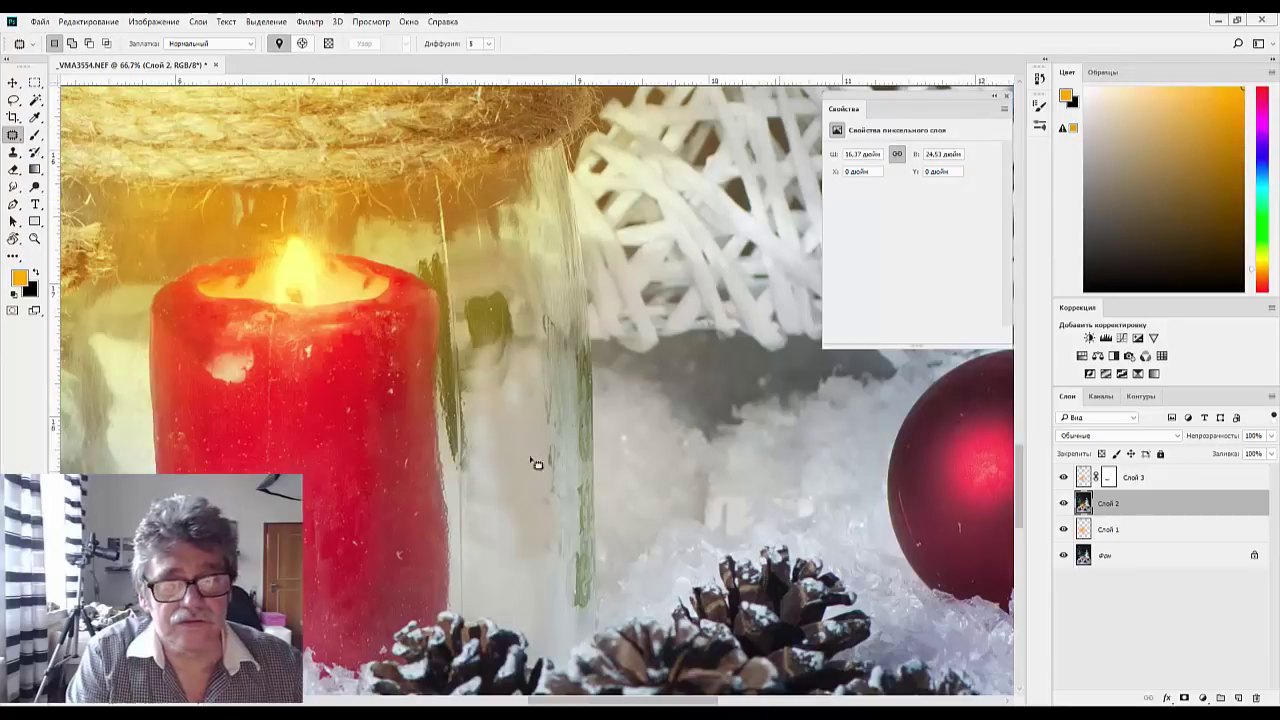
pyautogui.moveTo(481, 448)
pyautogui.mouseDown()
pyautogui.moveTo(491, 570)
pyautogui.moveTo(529, 561)
pyautogui.moveTo(542, 487)
pyautogui.moveTo(524, 423)
pyautogui.moveTo(478, 446)
pyautogui.mouseUp()
pyautogui.moveTo(576, 497); pyautogui.dragTo(720, 513)
pyautogui.hotkey('ctrl', 'd')
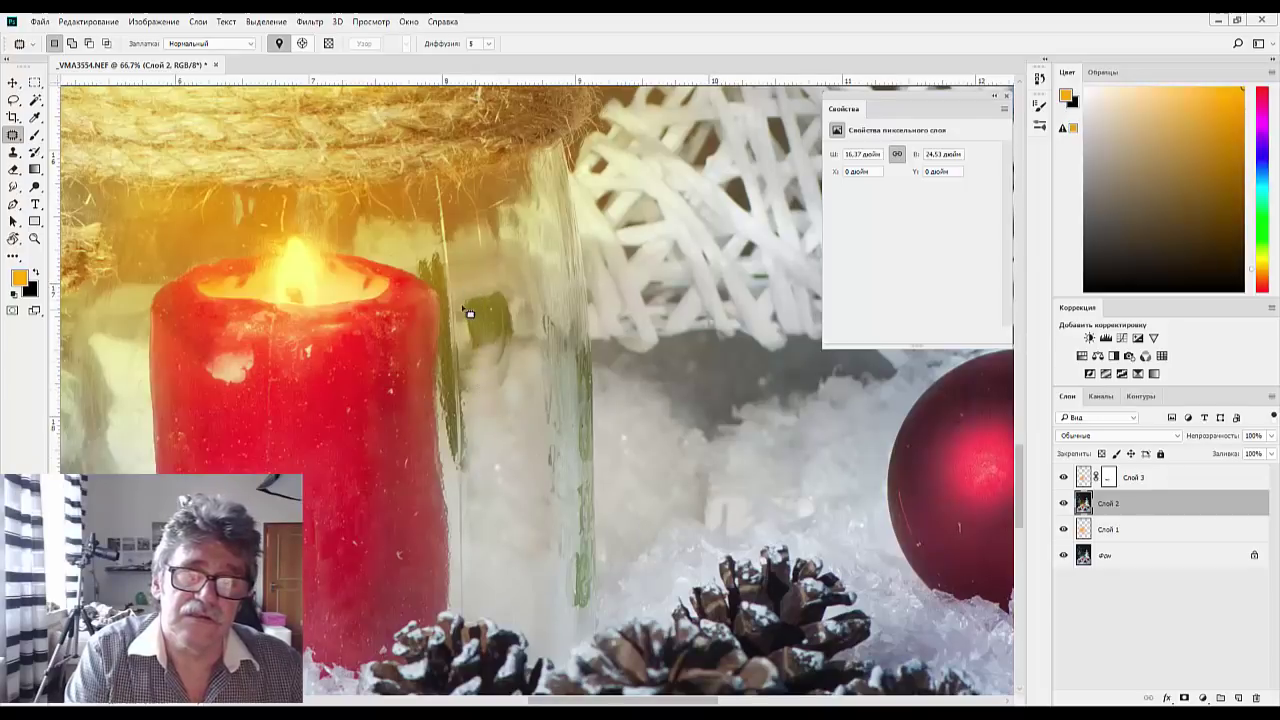
# Patch the remaining dark green mark and the small area next to it with clean glass from lower on the jar
pyautogui.moveTo(514, 386)
pyautogui.mouseDown()
pyautogui.moveTo(520, 316)
pyautogui.moveTo(488, 275)
pyautogui.moveTo(464, 300)
pyautogui.mouseUp()
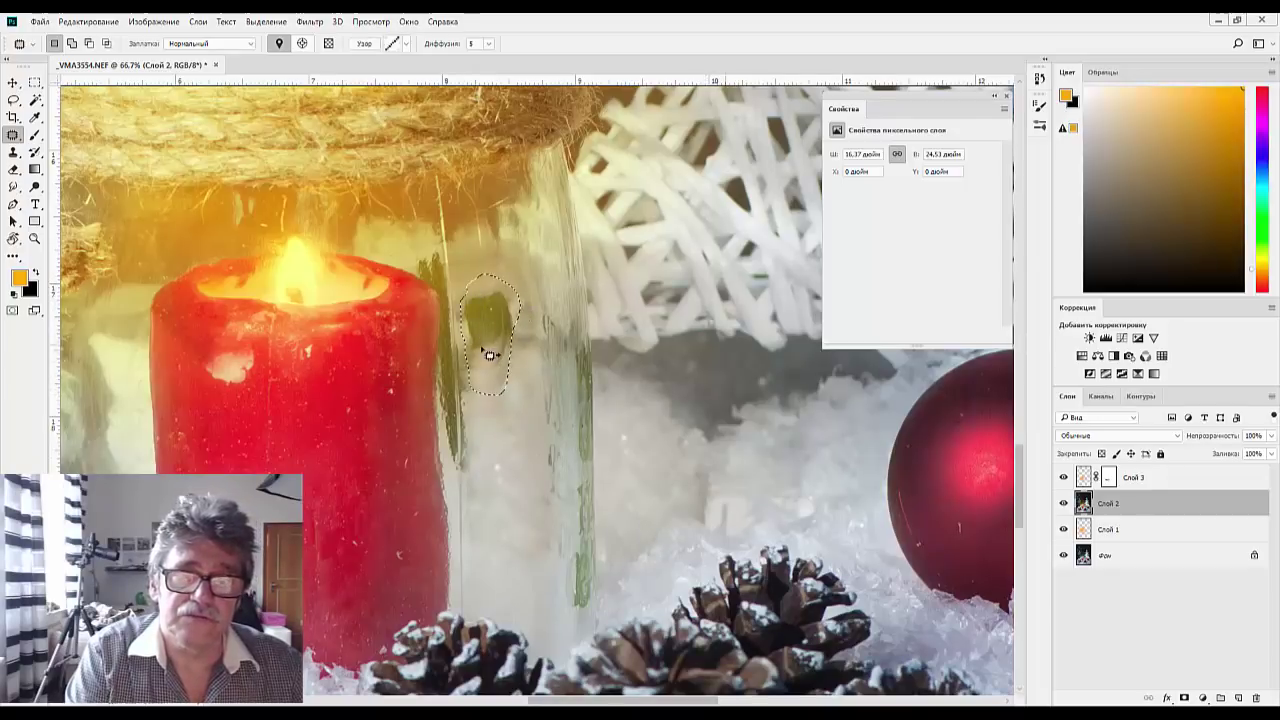
pyautogui.click(522, 421)
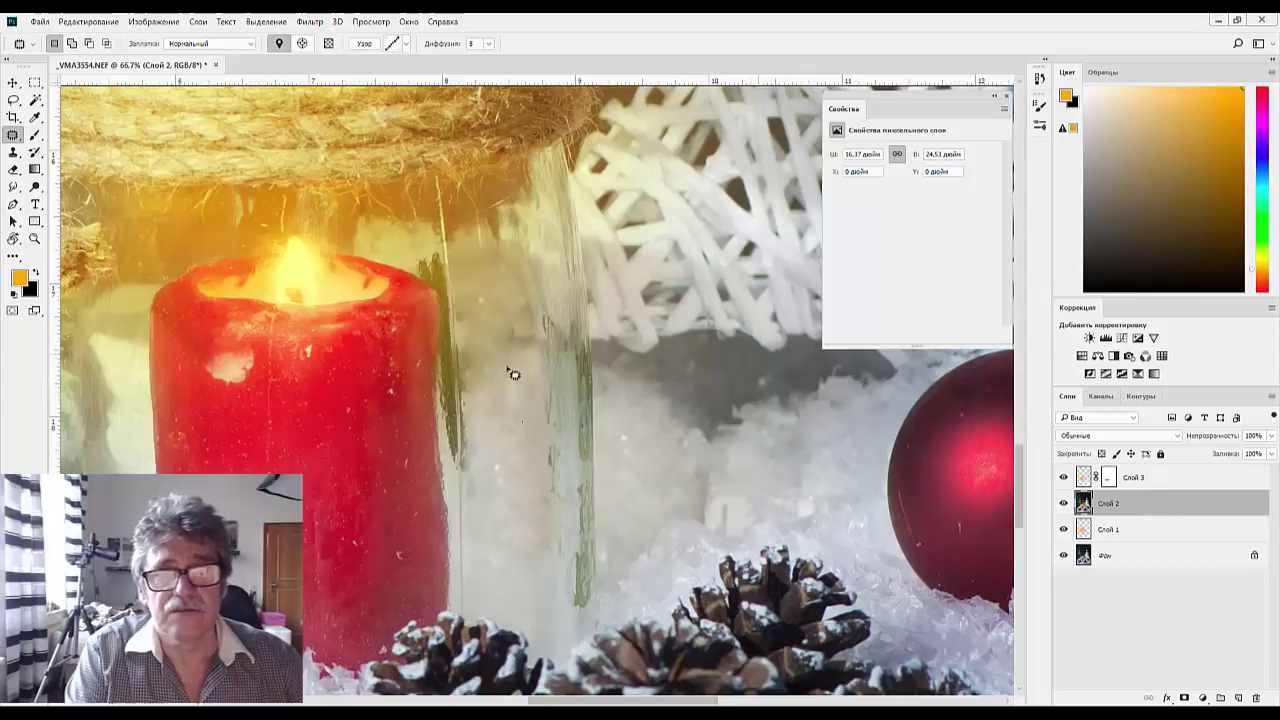
pyautogui.moveTo(505, 348); pyautogui.dragTo(517, 449)
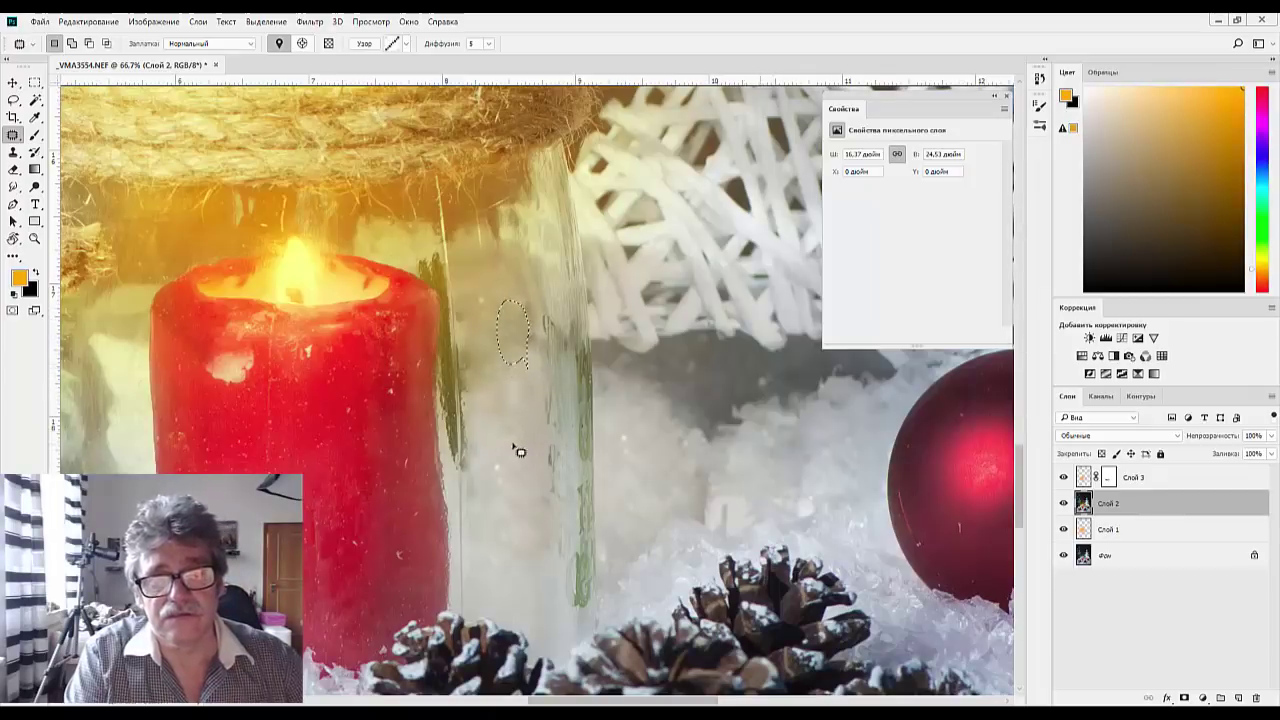
pyautogui.hotkey('ctrl', 'd')
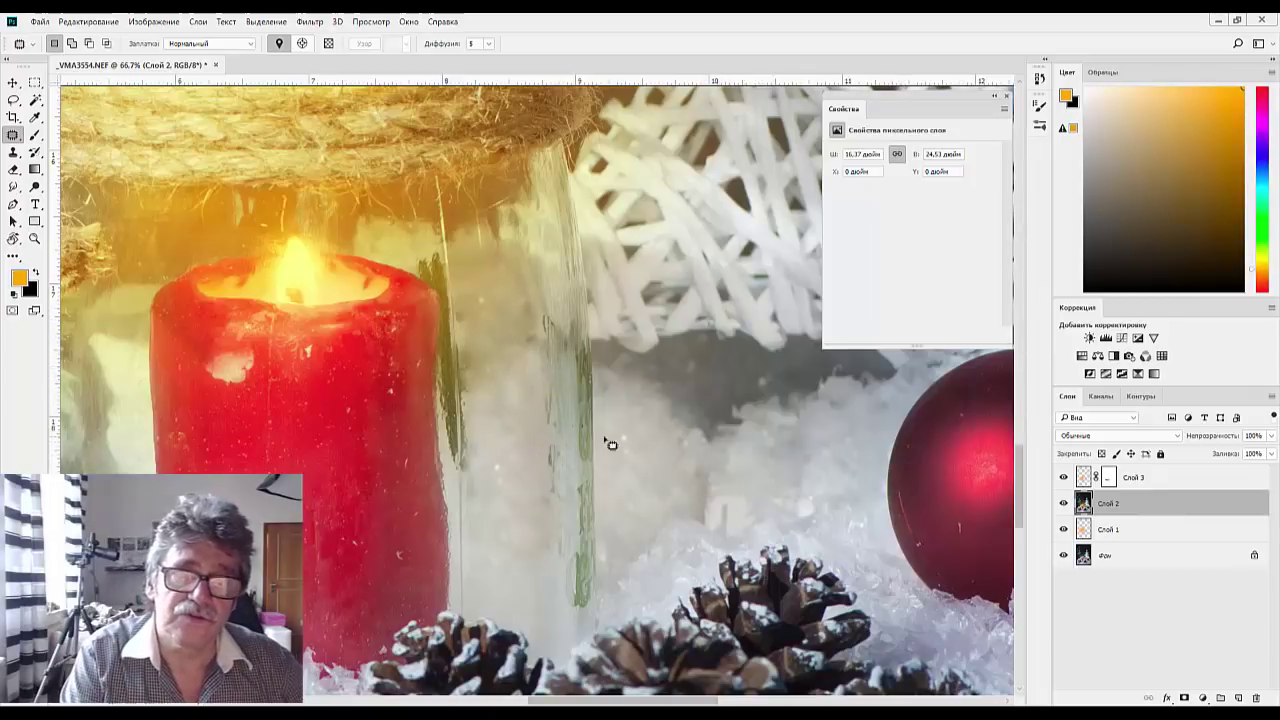
pyautogui.moveTo(637, 434); pyautogui.dragTo(525, 386)
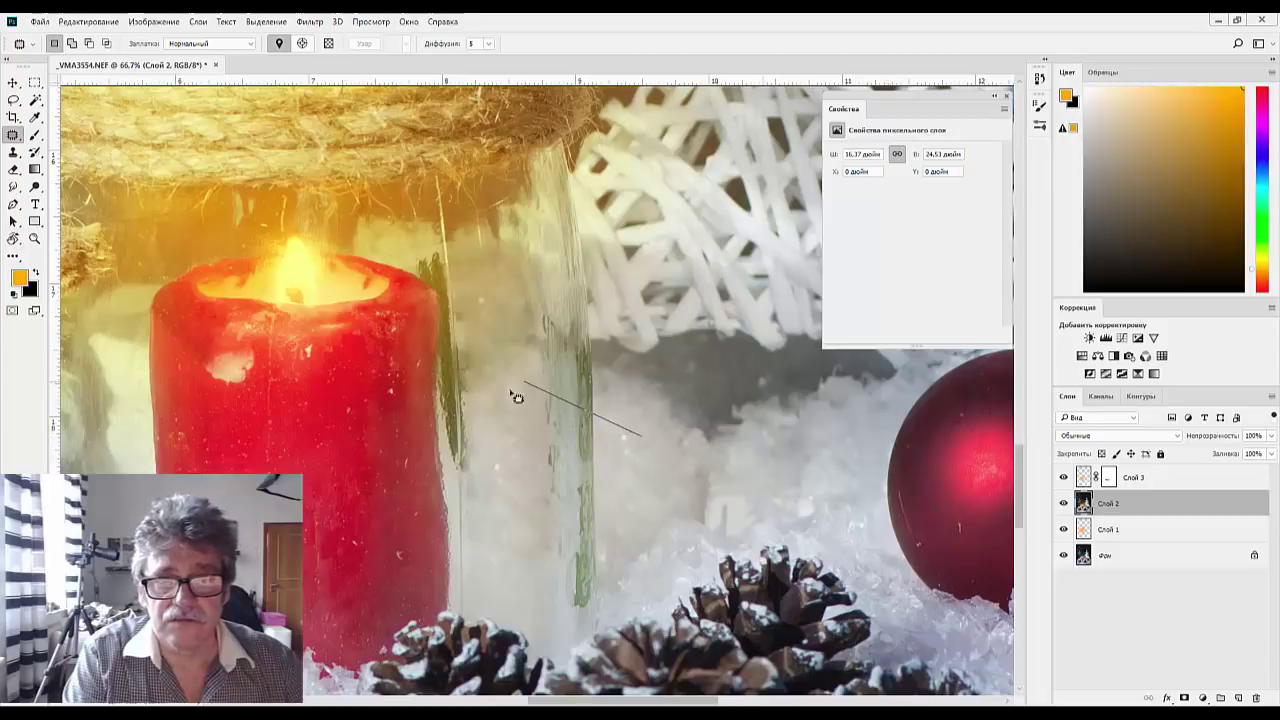
pyautogui.click(633, 435)
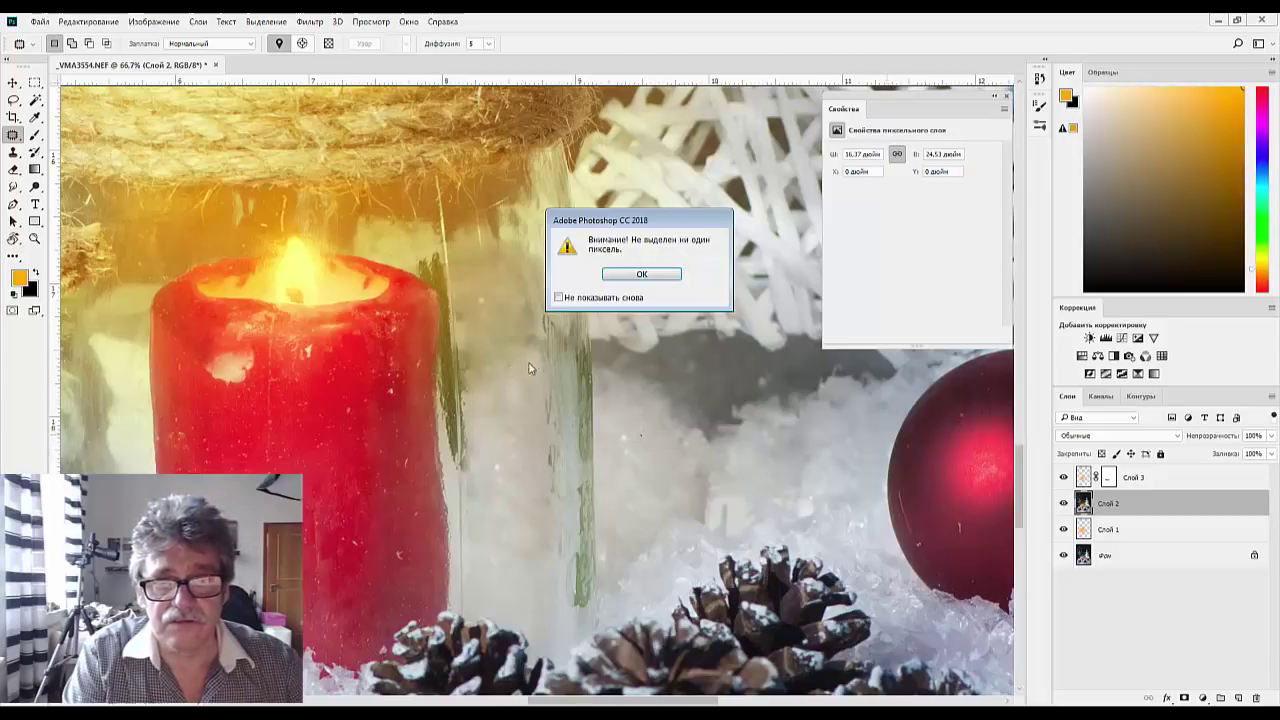
pyautogui.click(640, 275)
# Patch the vertical green streaks and leftover blemishes near the jar's right side with clean neighboring glass
pyautogui.moveTo(531, 340)
pyautogui.mouseDown()
pyautogui.moveTo(534, 523)
pyautogui.moveTo(577, 537)
pyautogui.moveTo(558, 324)
pyautogui.mouseUp()
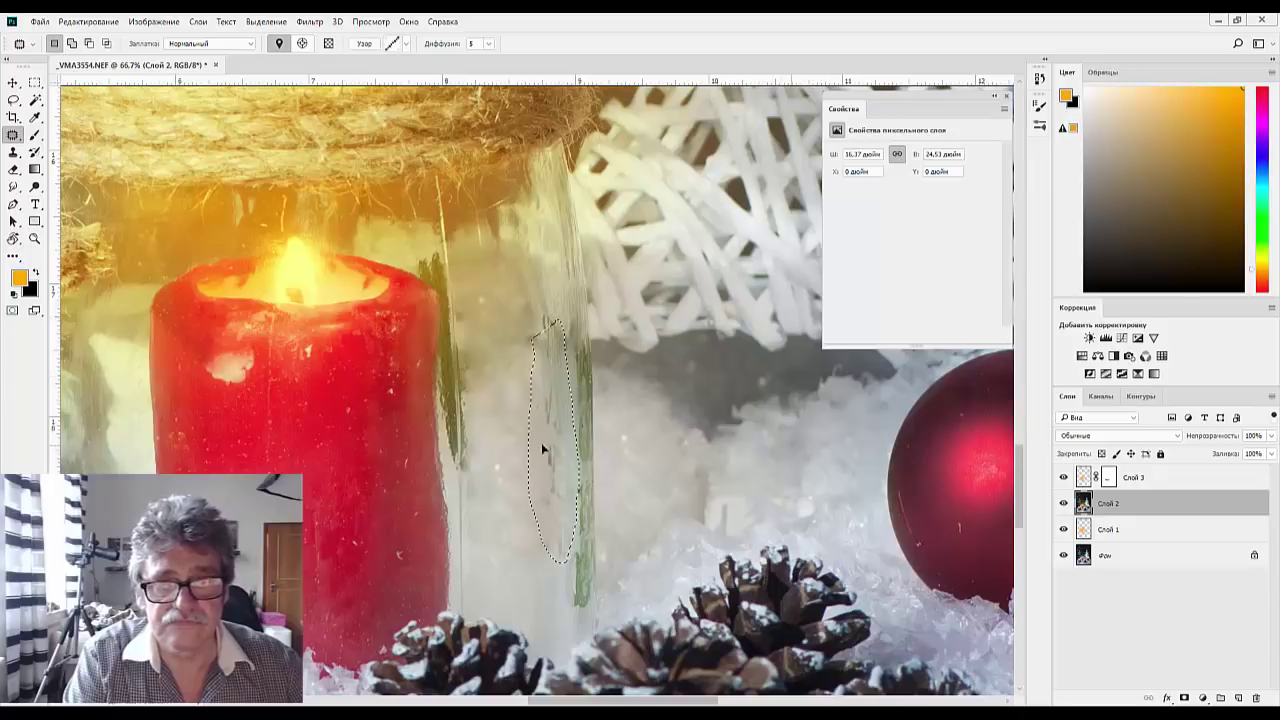
pyautogui.moveTo(539, 539)
pyautogui.mouseDown()
pyautogui.moveTo(531, 580)
pyautogui.moveTo(563, 614)
pyautogui.moveTo(594, 563)
pyautogui.moveTo(550, 527)
pyautogui.moveTo(555, 506)
pyautogui.mouseUp()
pyautogui.moveTo(562, 568)
pyautogui.mouseDown()
pyautogui.moveTo(526, 566)
pyautogui.moveTo(551, 480)
pyautogui.moveTo(575, 557)
pyautogui.moveTo(512, 460)
pyautogui.mouseUp()
pyautogui.moveTo(514, 438); pyautogui.dragTo(511, 449)
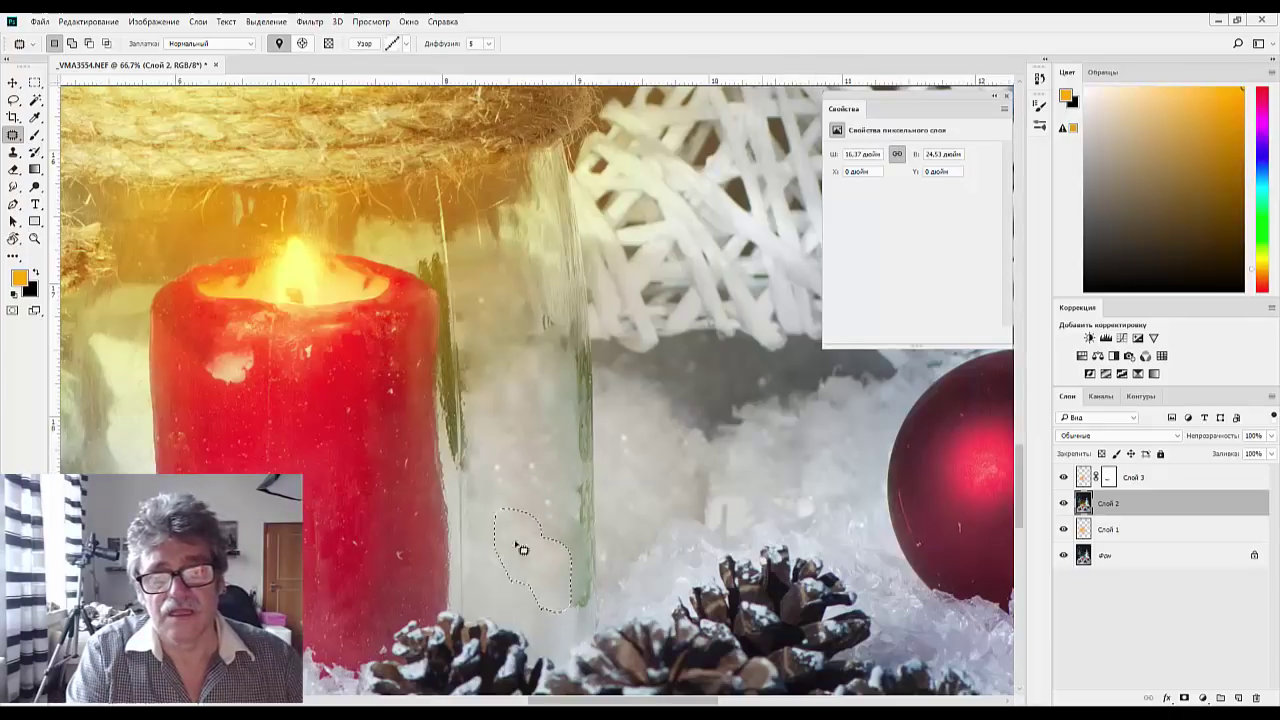
pyautogui.scroll(-3, 549, 503)
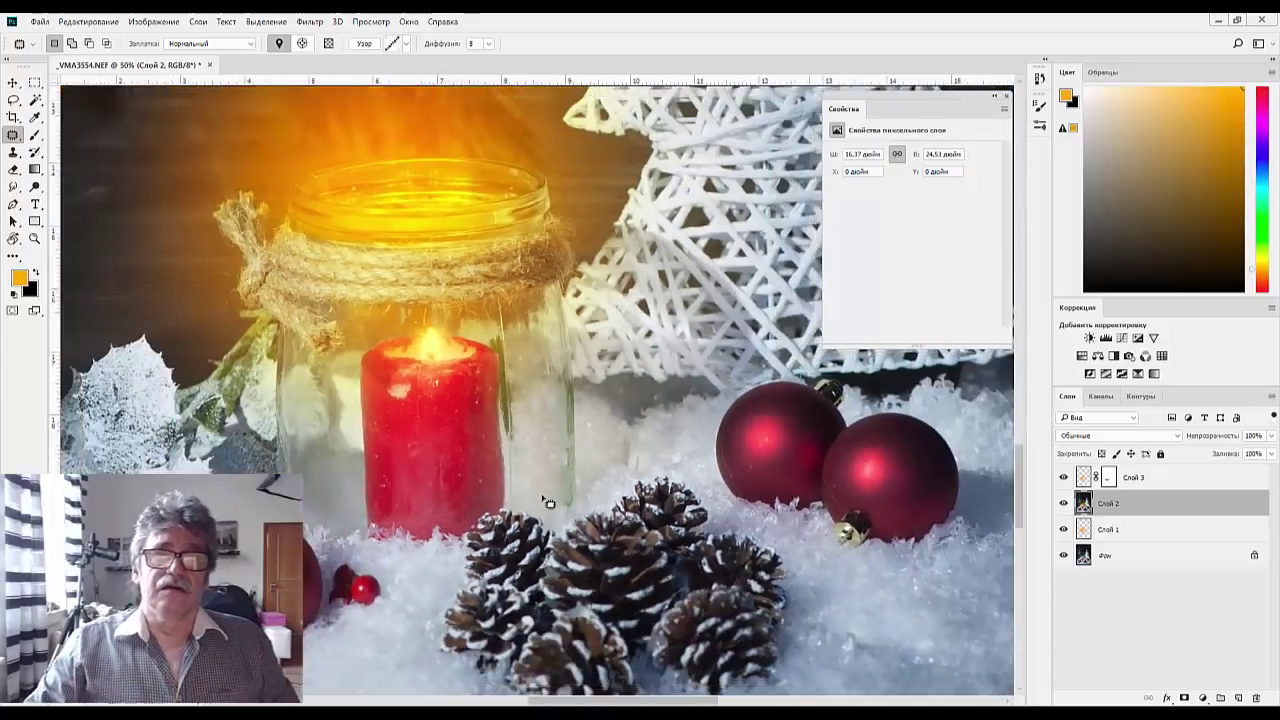
# Patch the lower part of the green streak beside the candle and the small spot near the base of the jar
pyautogui.scroll(2, 549, 503)
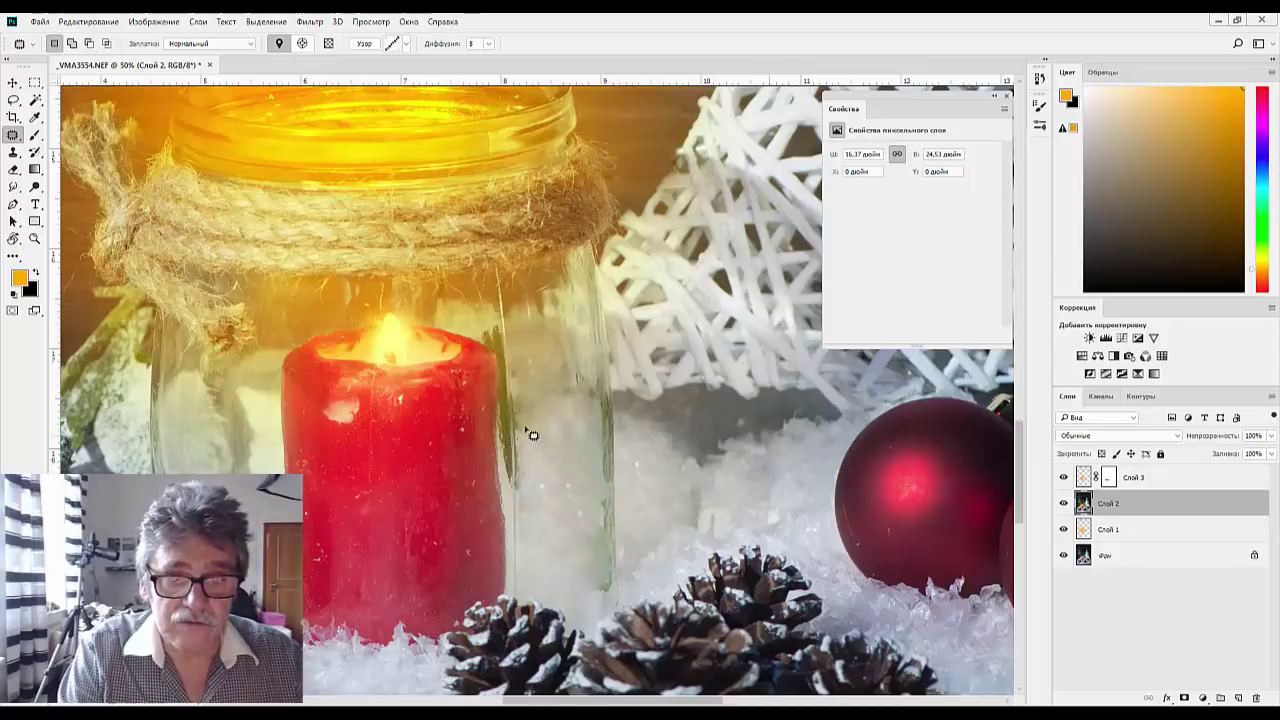
pyautogui.moveTo(508, 447)
pyautogui.mouseDown()
pyautogui.moveTo(506, 485)
pyautogui.moveTo(526, 494)
pyautogui.moveTo(535, 441)
pyautogui.moveTo(517, 446)
pyautogui.moveTo(510, 507)
pyautogui.moveTo(540, 490)
pyautogui.moveTo(593, 605)
pyautogui.moveTo(603, 523)
pyautogui.moveTo(575, 518)
pyautogui.moveTo(563, 582)
pyautogui.moveTo(599, 571)
pyautogui.moveTo(539, 541)
pyautogui.mouseUp()
pyautogui.hotkey('ctrl', 'd')
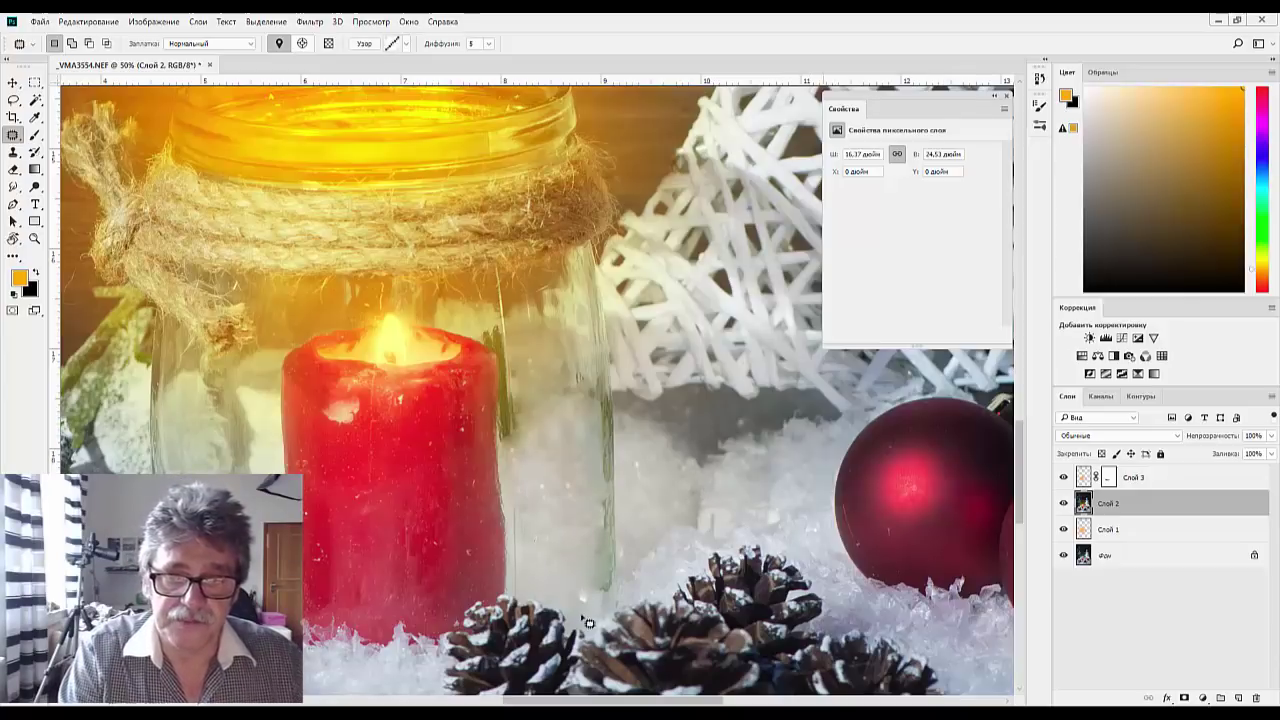
pyautogui.moveTo(583, 612)
pyautogui.mouseDown()
pyautogui.moveTo(600, 591)
pyautogui.moveTo(580, 607)
pyautogui.moveTo(560, 517)
pyautogui.mouseUp()
pyautogui.hotkey('ctrl', 'd')
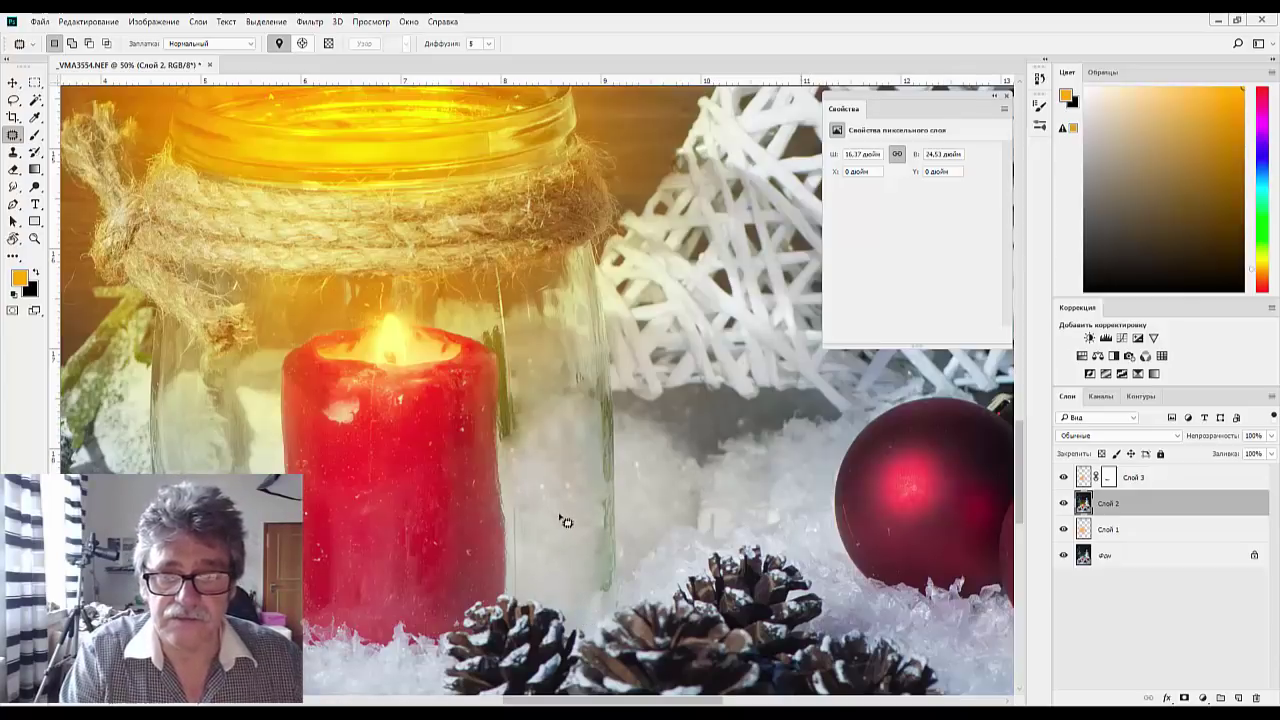
# Clone clean glass with the Clone Stamp over the green line at the jar's right edge and the marks beside the candle's base
pyautogui.click(14, 154)
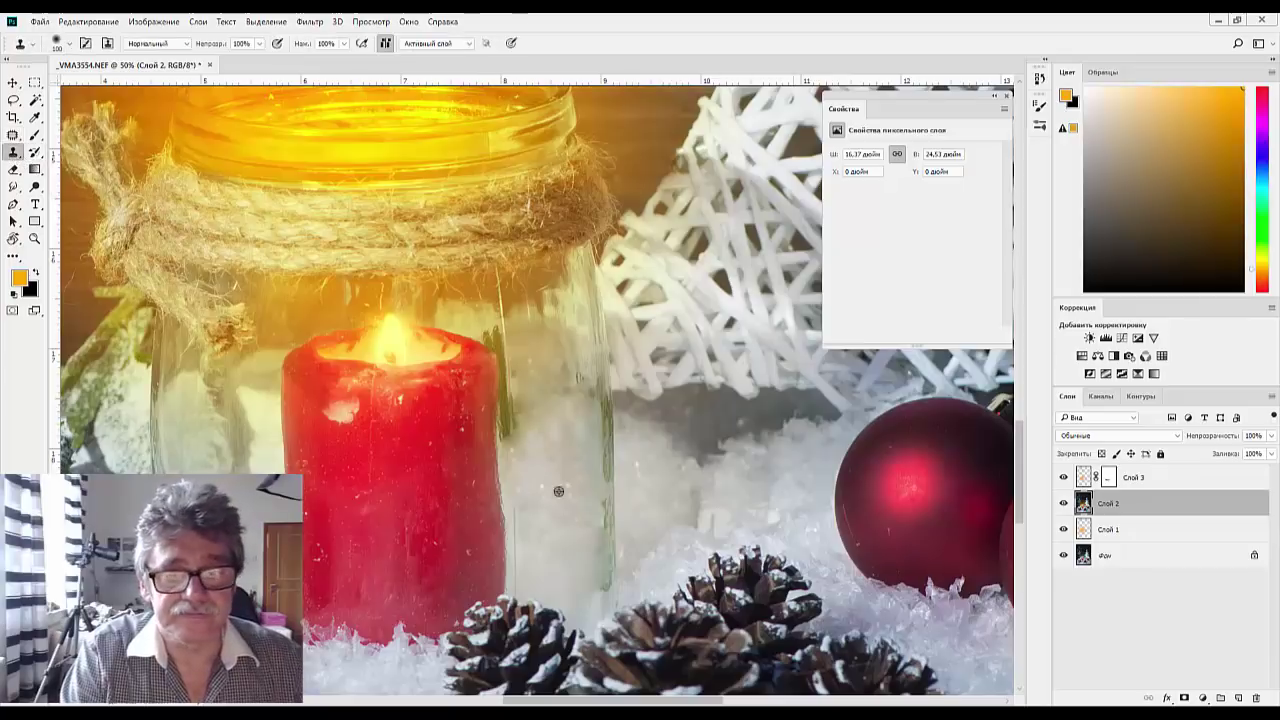
pyautogui.keyDown('alt'); pyautogui.click(575, 514); pyautogui.keyUp('alt')
pyautogui.moveTo(597, 520)
pyautogui.mouseDown()
pyautogui.moveTo(597, 591)
pyautogui.moveTo(593, 577)
pyautogui.mouseUp()
pyautogui.moveTo(591, 417); pyautogui.dragTo(593, 581)
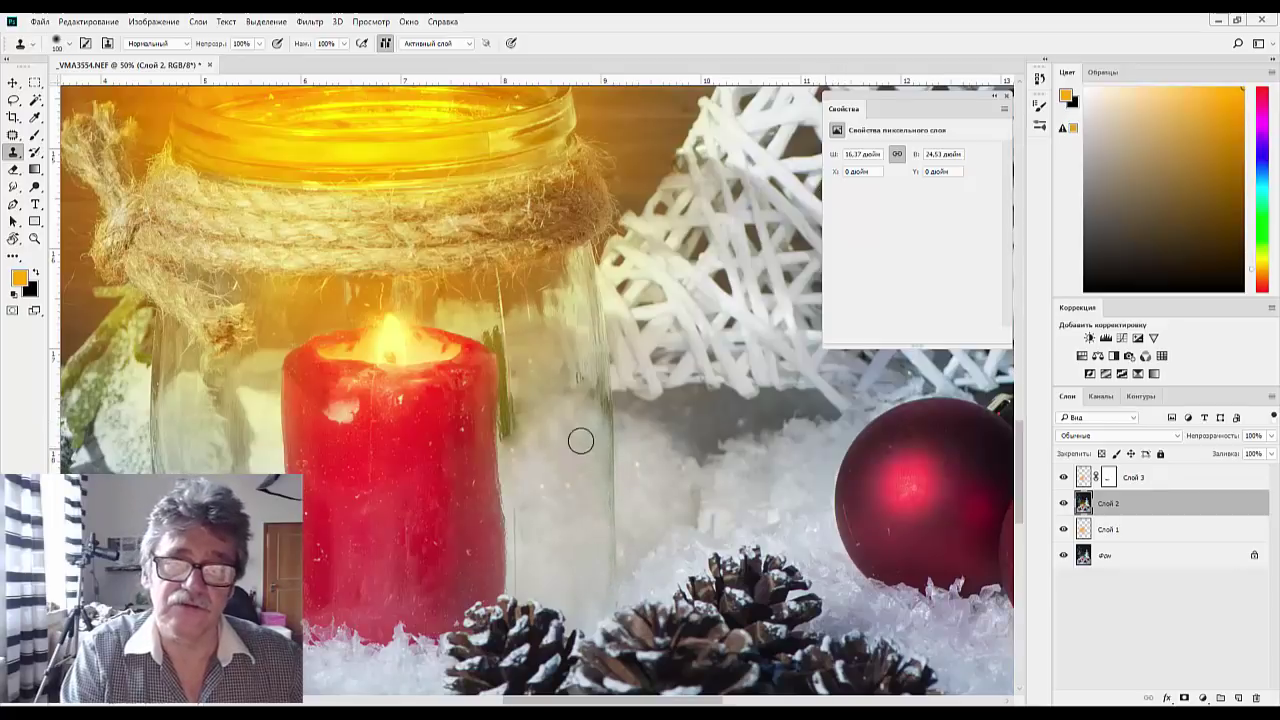
pyautogui.keyDown('alt'); pyautogui.click(577, 470); pyautogui.keyUp('alt')
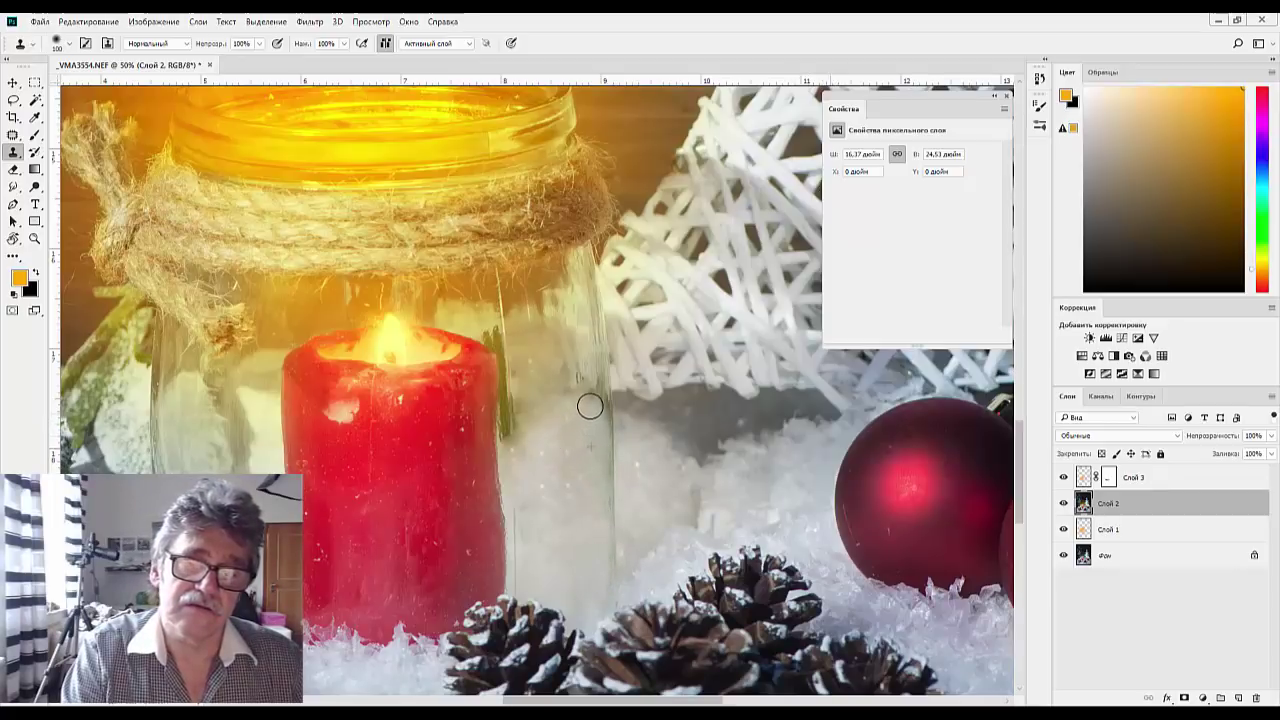
pyautogui.moveTo(532, 533); pyautogui.dragTo(555, 583)
pyautogui.keyDown('alt'); pyautogui.click(545, 559); pyautogui.keyUp('alt')
# Clone light glass over the dark green streak beside the candle's upper right edge and check the whole composition
pyautogui.keyDown('alt'); pyautogui.click(552, 447); pyautogui.keyUp('alt')
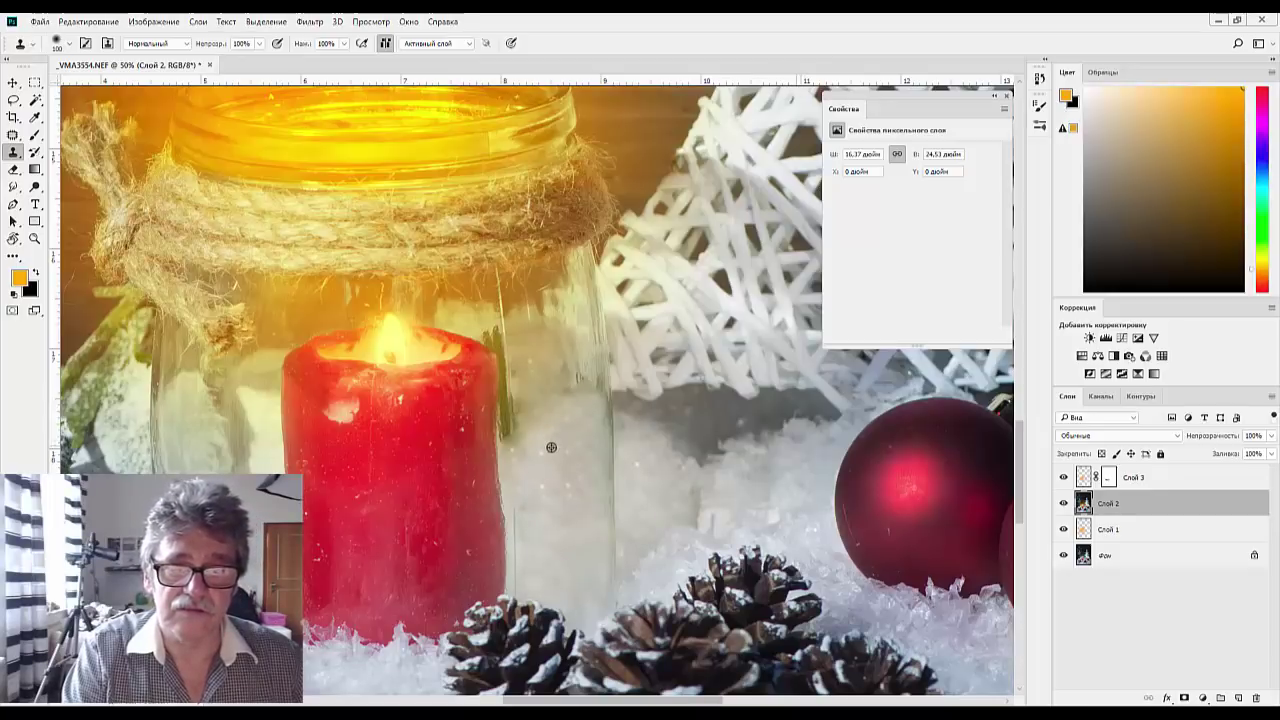
pyautogui.moveTo(534, 425)
pyautogui.mouseDown()
pyautogui.moveTo(516, 393)
pyautogui.moveTo(512, 433)
pyautogui.moveTo(497, 337)
pyautogui.mouseUp()
pyautogui.keyDown('alt'); pyautogui.click(548, 431); pyautogui.keyUp('alt')
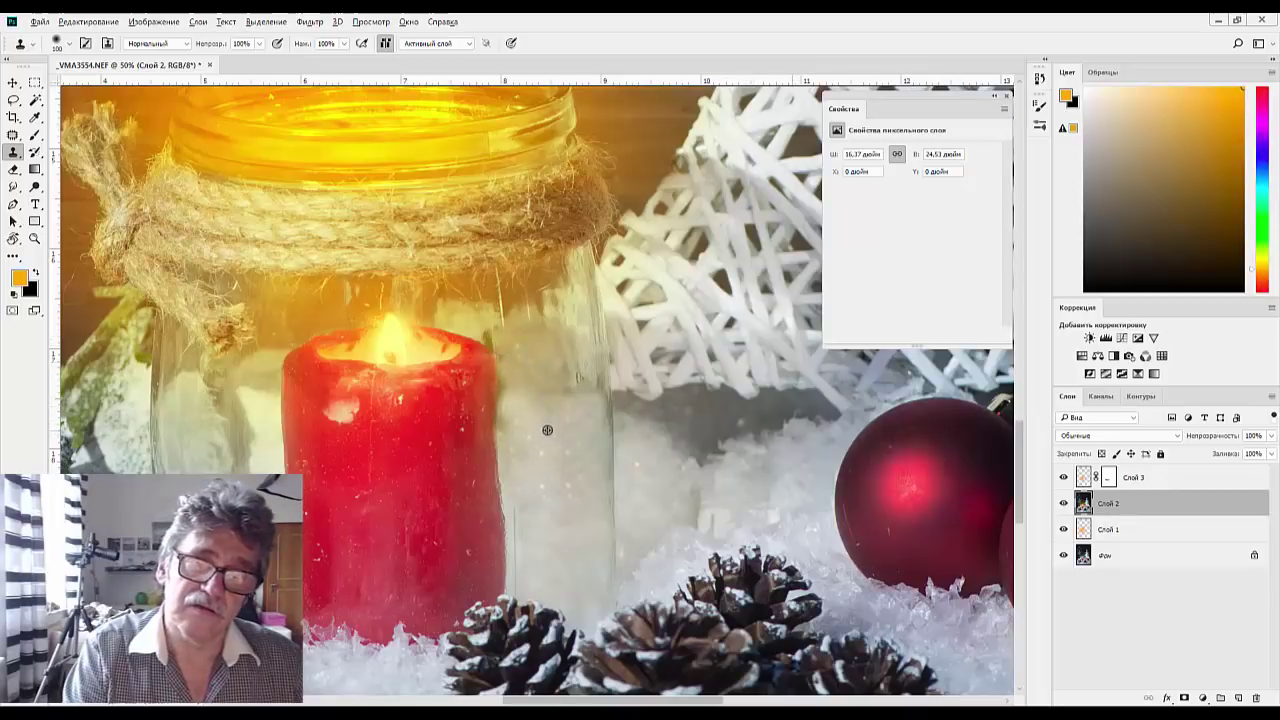
pyautogui.moveTo(526, 402)
pyautogui.mouseDown()
pyautogui.moveTo(521, 391)
pyautogui.moveTo(520, 463)
pyautogui.mouseUp()
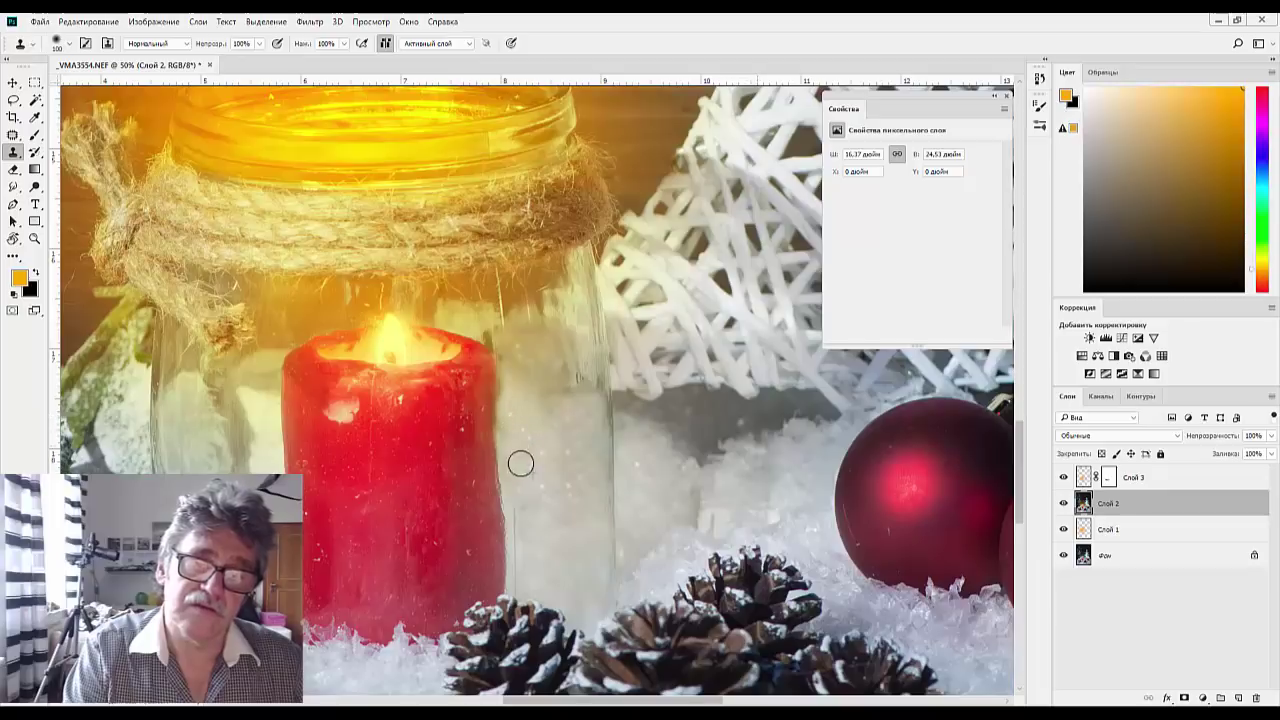
pyautogui.hotkey('ctrl', '-')
pyautogui.hotkey('ctrl', '-')
pyautogui.hotkey('ctrl', '-')
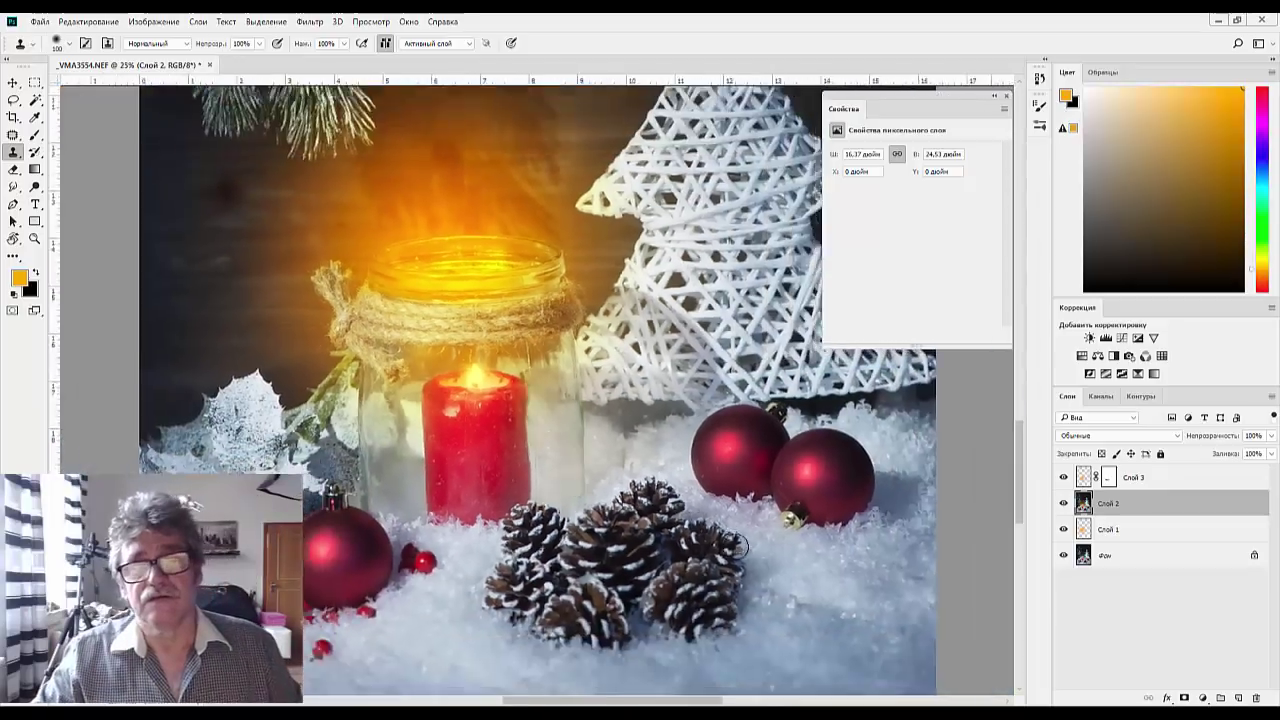
# Outline the candle's right part with a closed Pen path, convert it to a selection and clean the candle's edge with the Clone Stamp
pyautogui.hotkey('ctrl', '+')
pyautogui.hotkey('ctrl', '+')
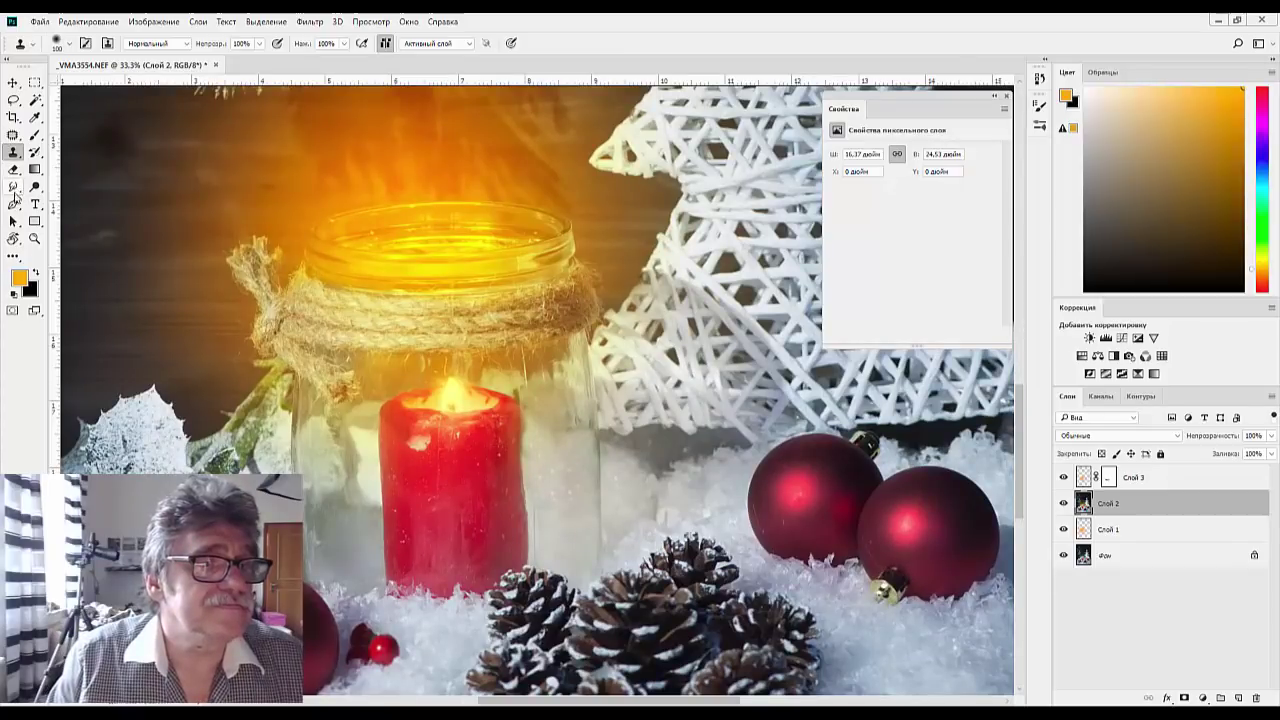
pyautogui.click(13, 205)
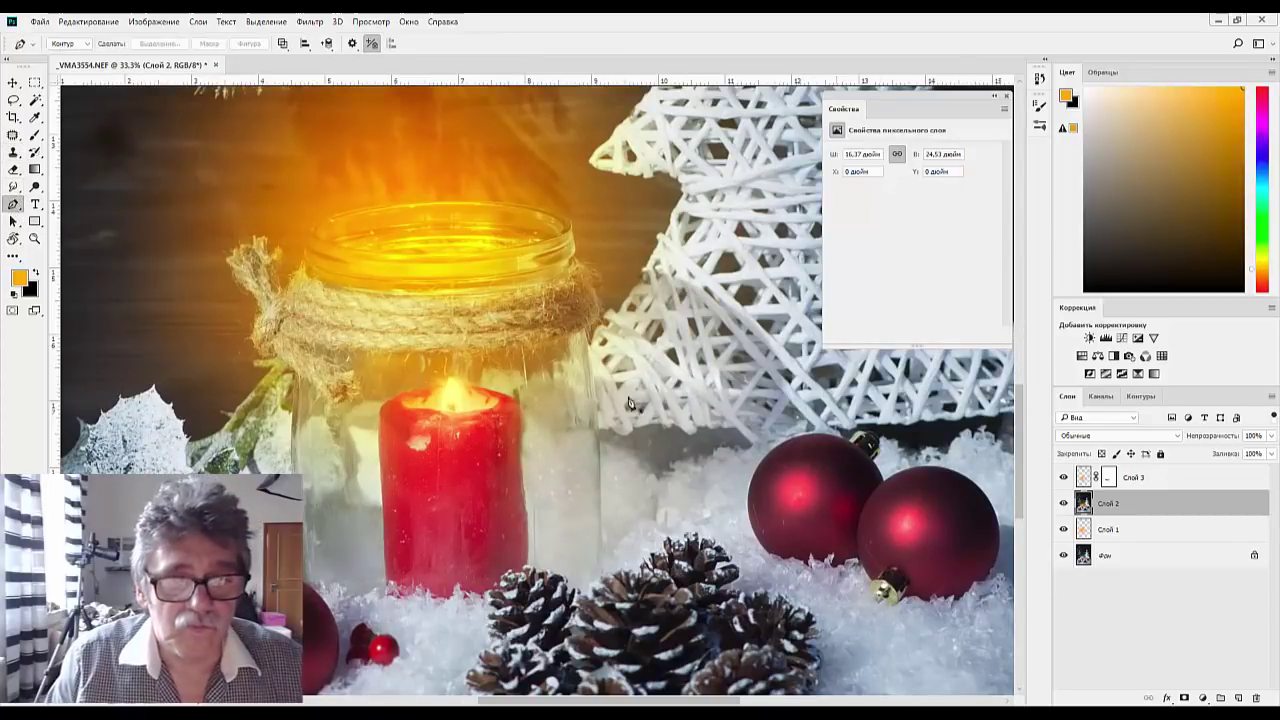
pyautogui.click(521, 409)
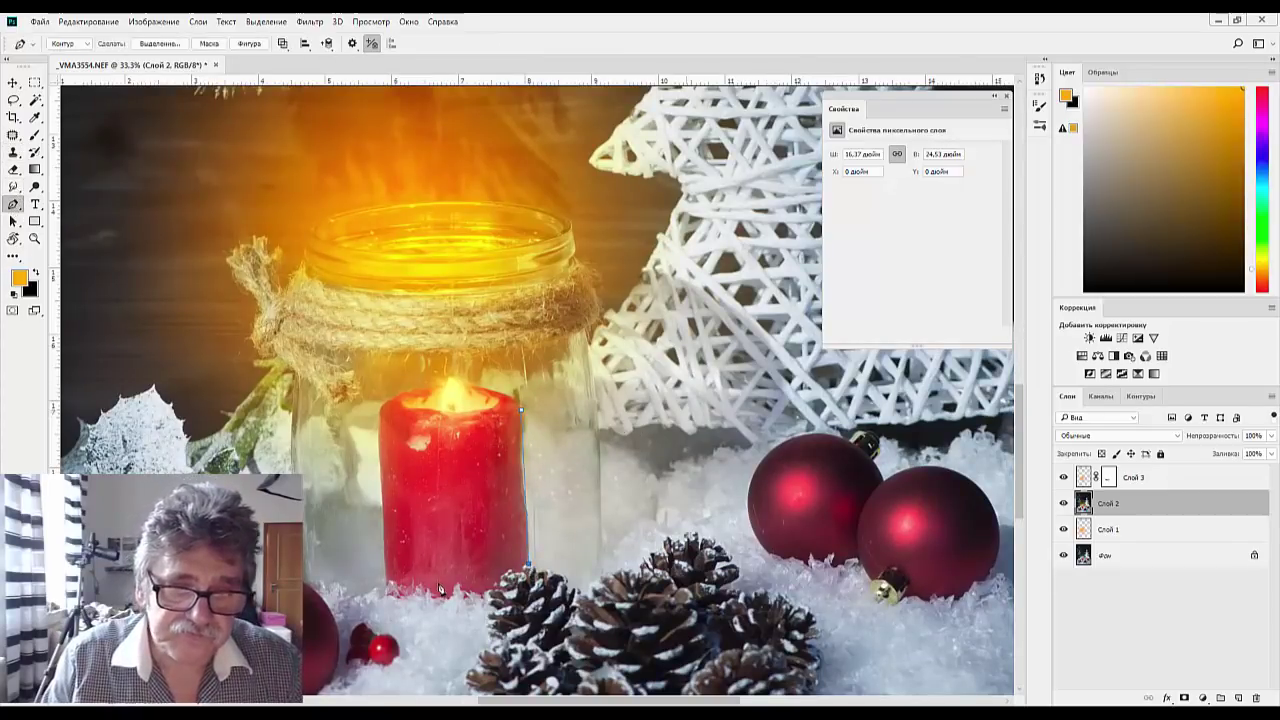
pyautogui.click(442, 457)
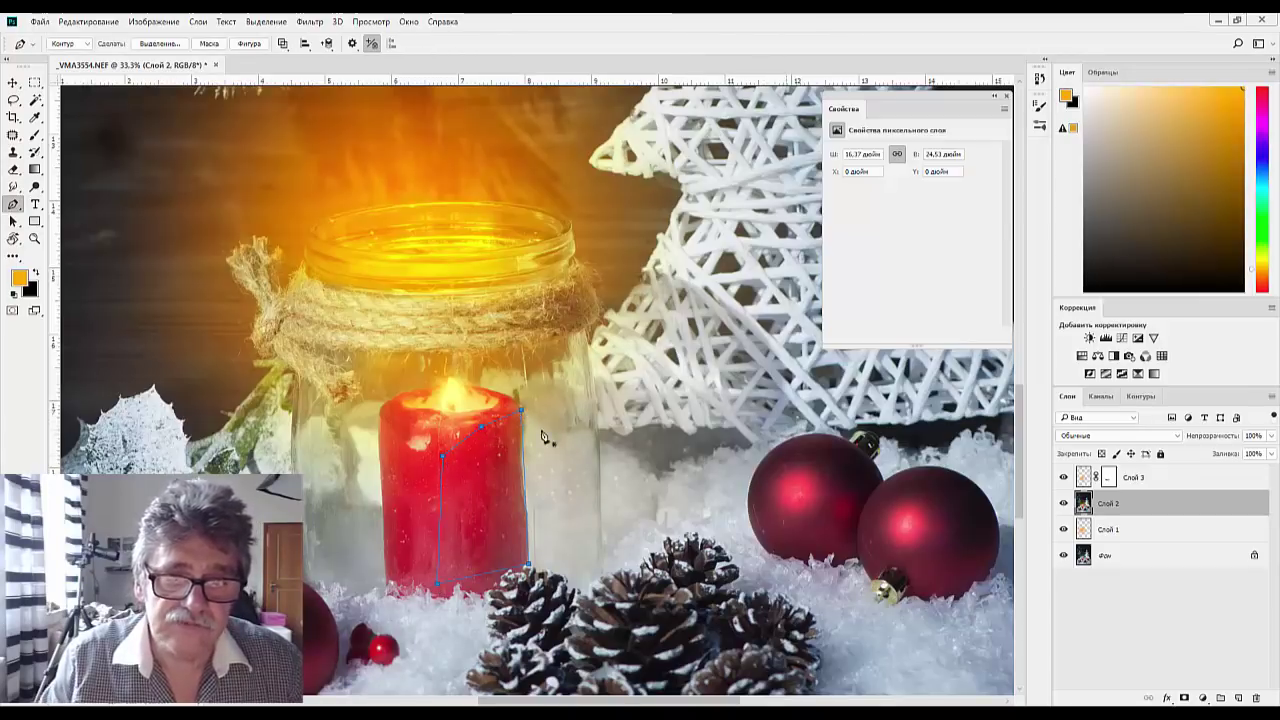
pyautogui.rightClick(511, 451)
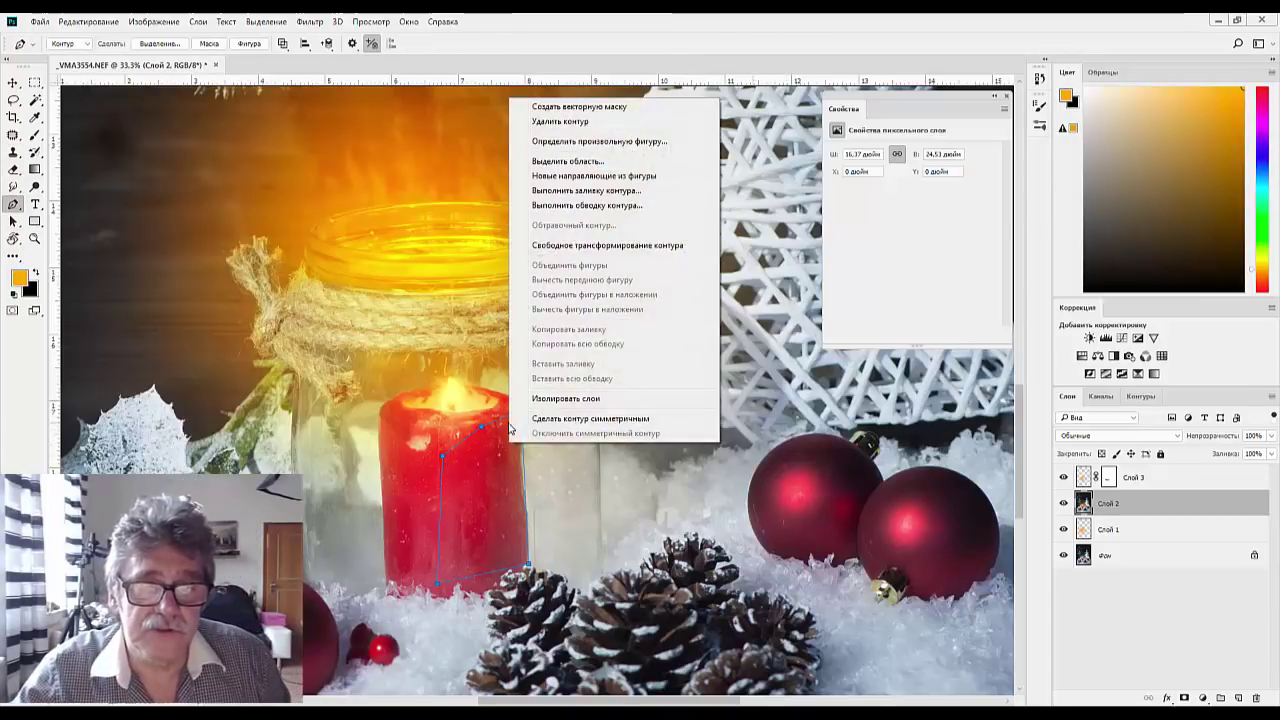
pyautogui.click(567, 161)
pyautogui.click(726, 221)
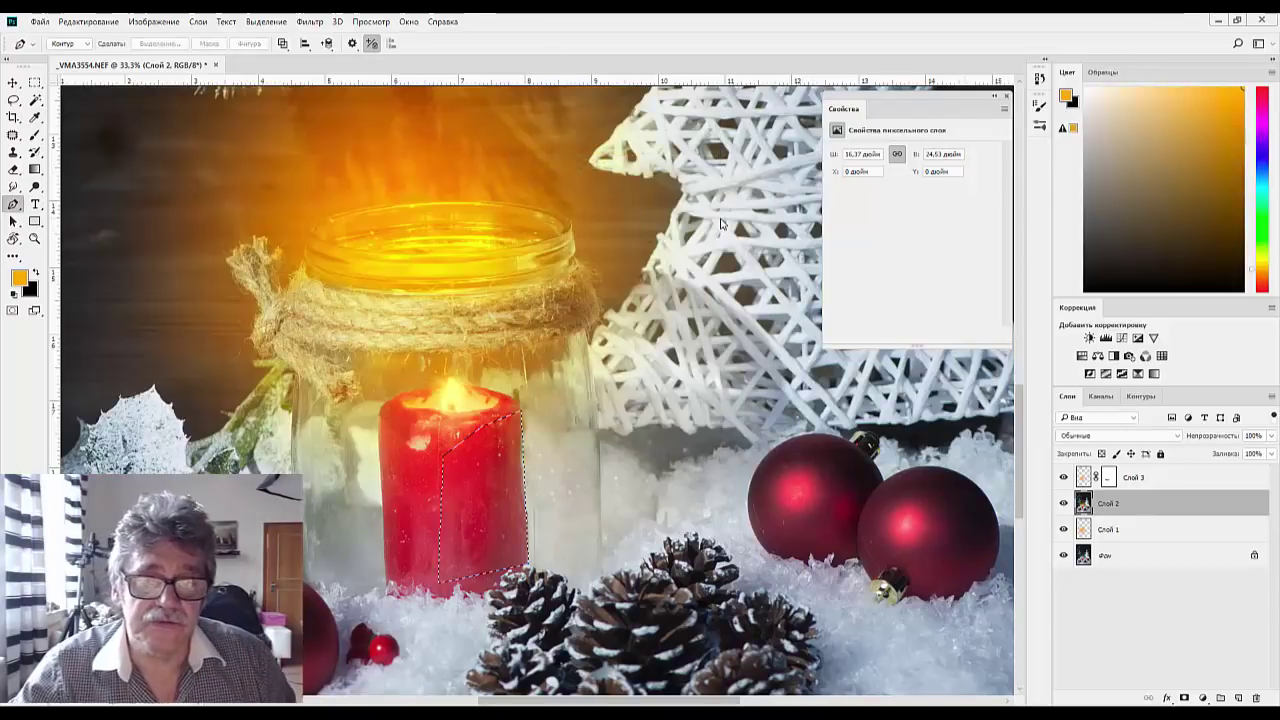
pyautogui.click(15, 153)
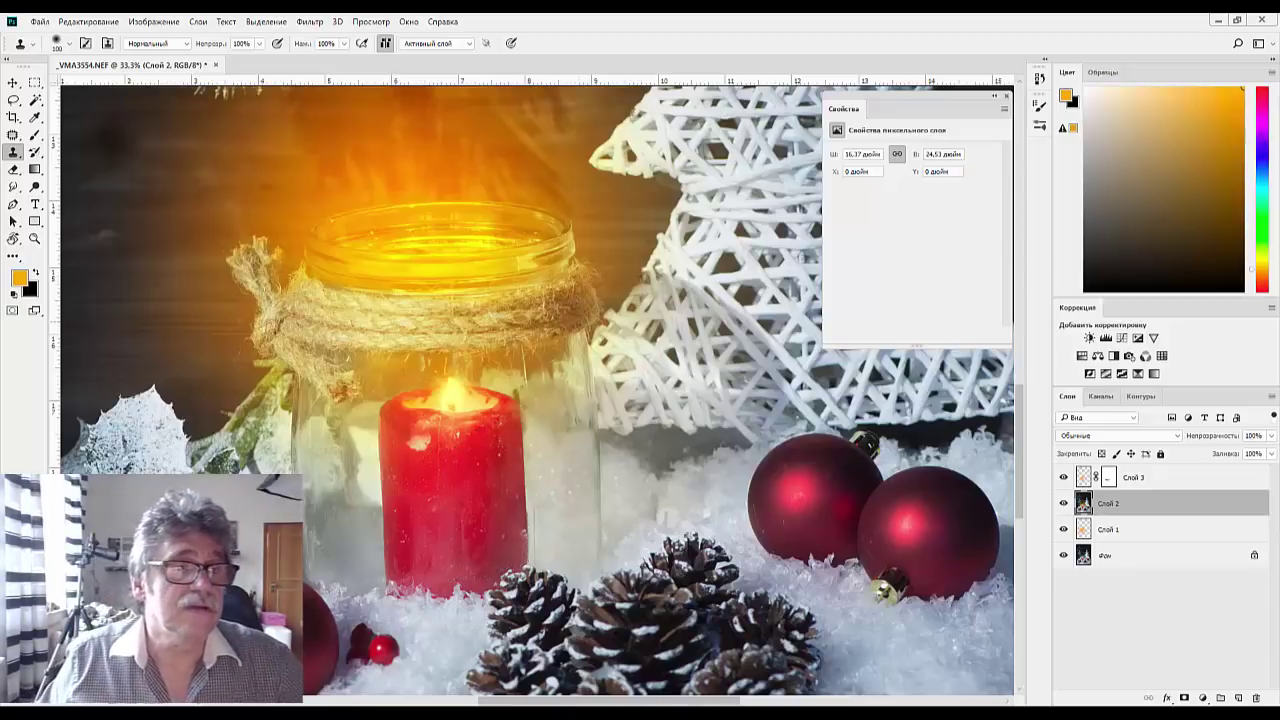
# Soften the candle's right side using the Blur tool with a 72-pixel brush
pyautogui.click(13, 187)
pyautogui.click(44, 187)
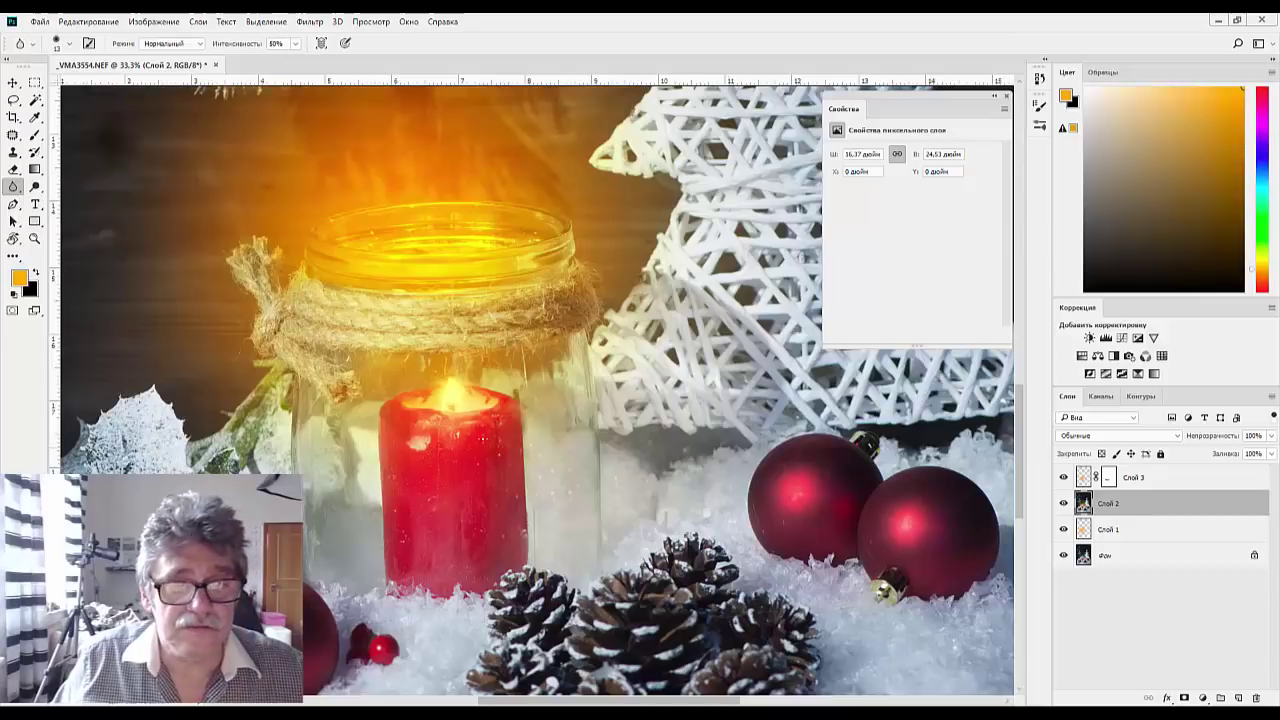
pyautogui.rightClick(518, 440)
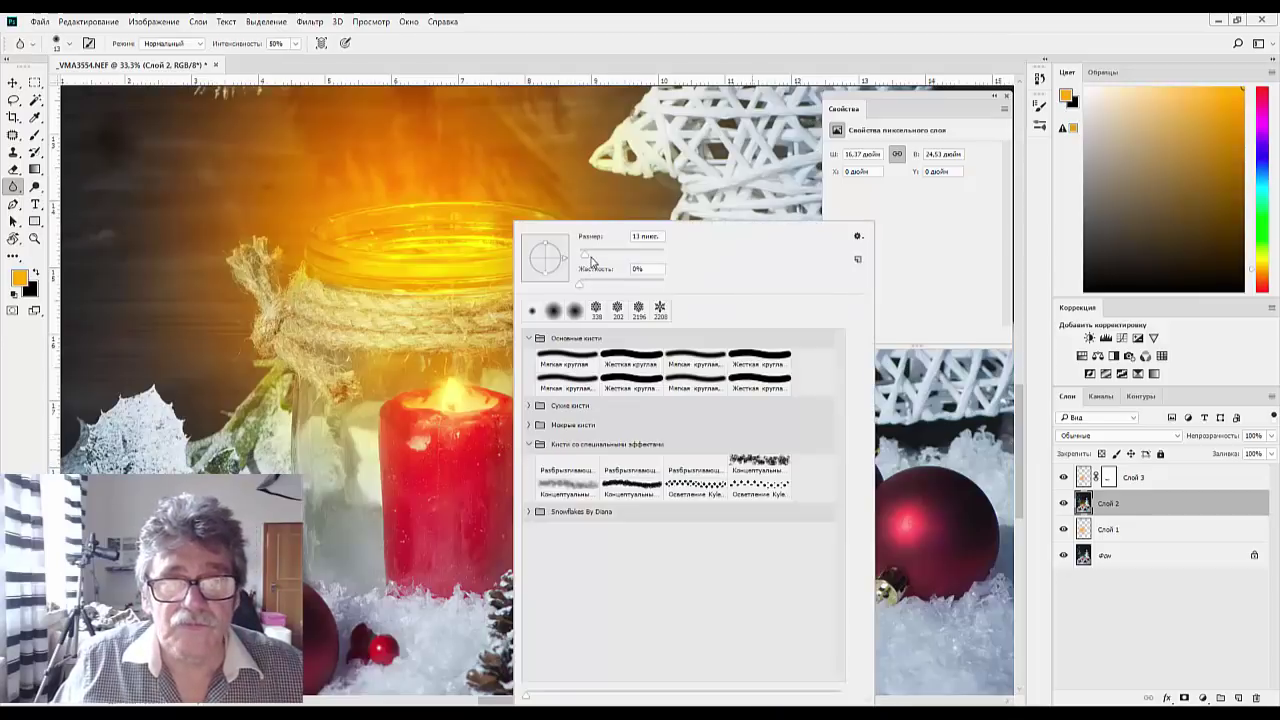
pyautogui.click(503, 465)
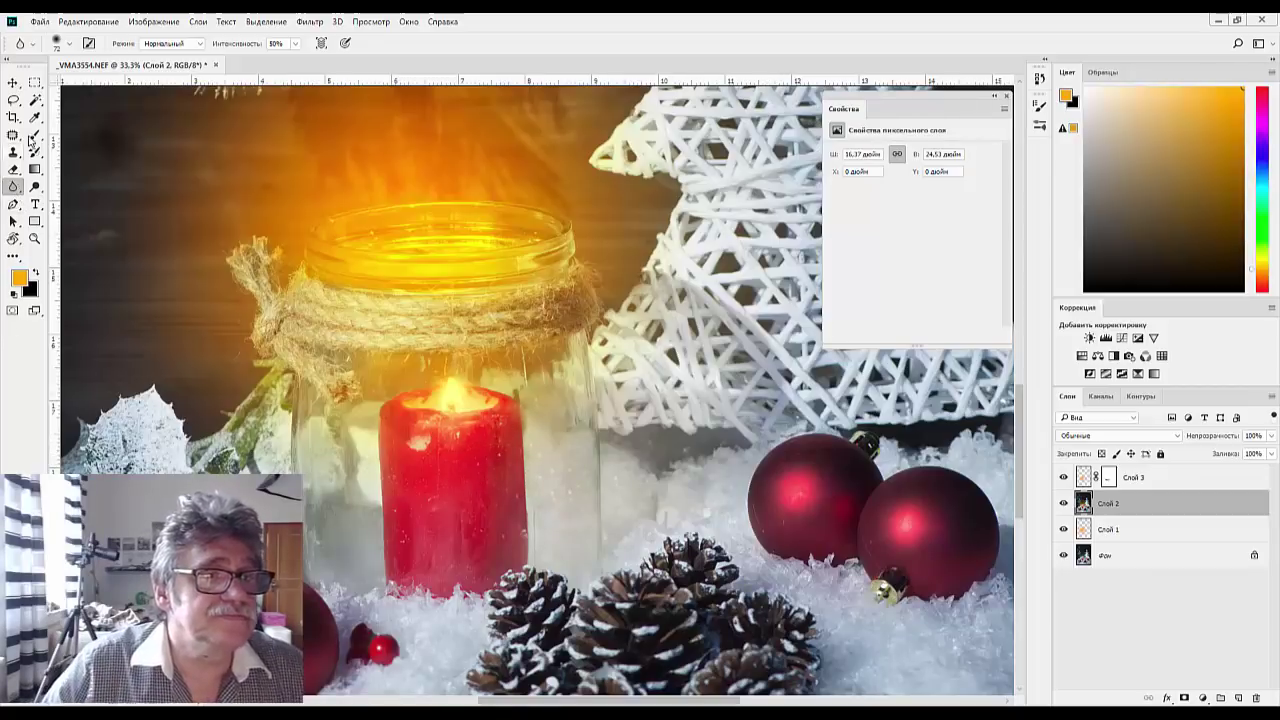
# Smudge the pale highlight on the candle's upper left with a 32-pixel brush and set the Smudge mode to Замена светлым
pyautogui.click(13, 188)
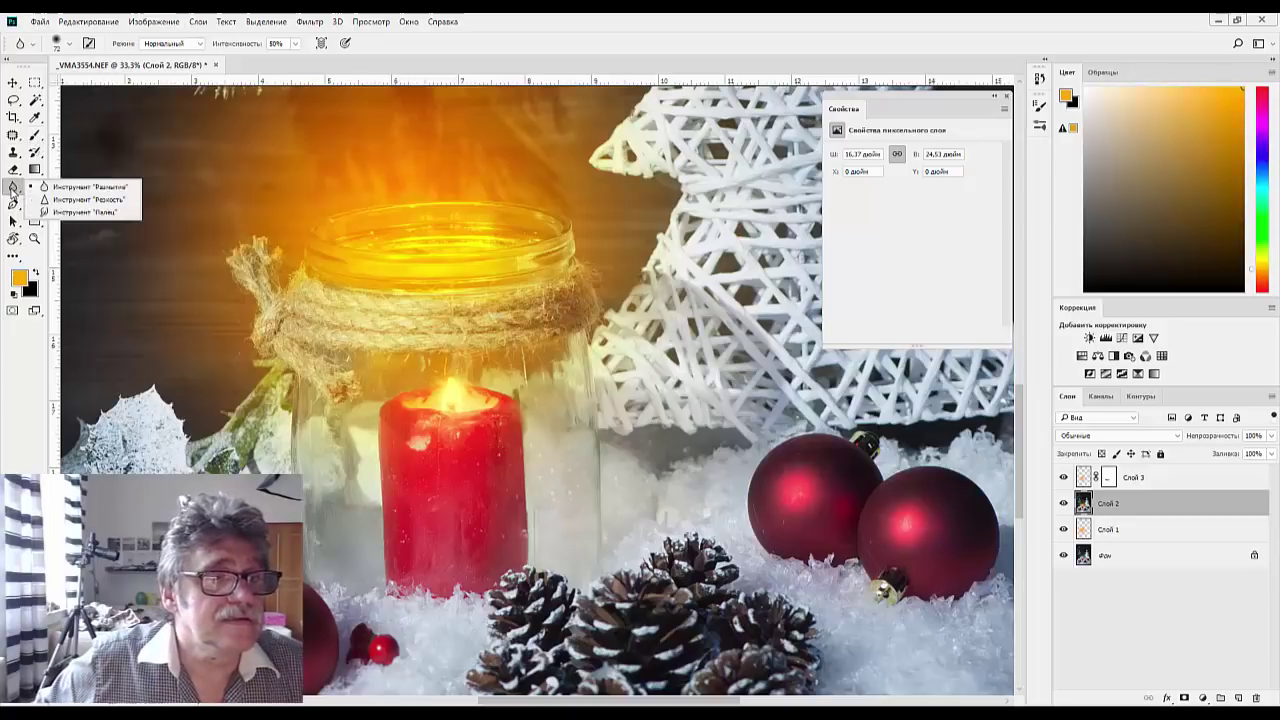
pyautogui.click(60, 212)
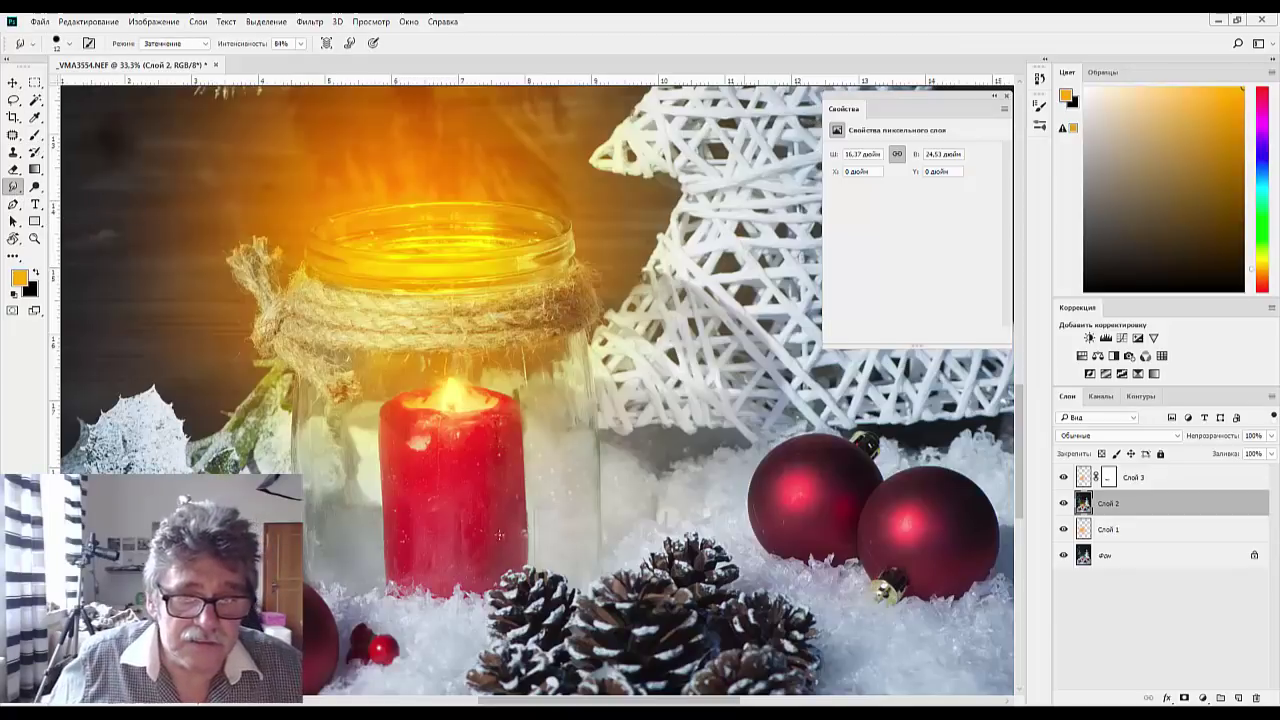
pyautogui.rightClick(499, 535)
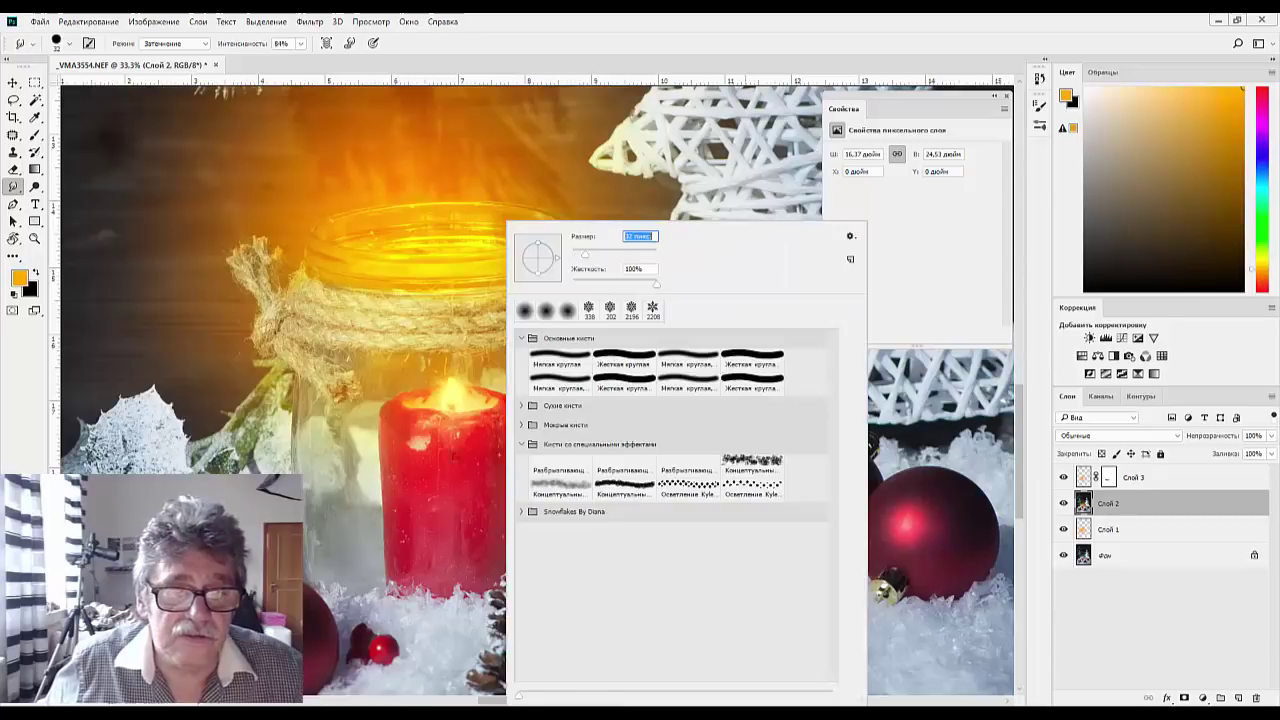
pyautogui.click(393, 509)
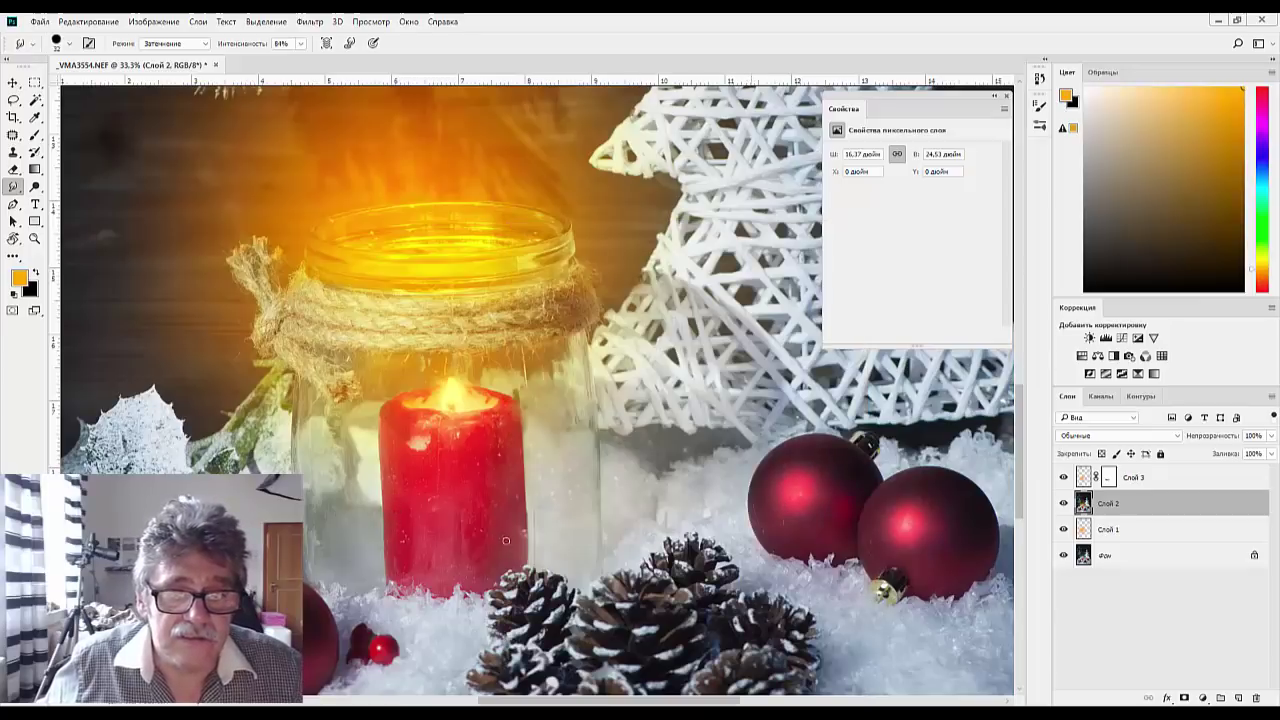
pyautogui.moveTo(443, 436)
pyautogui.mouseDown()
pyautogui.moveTo(420, 455)
pyautogui.moveTo(427, 438)
pyautogui.moveTo(413, 444)
pyautogui.mouseUp()
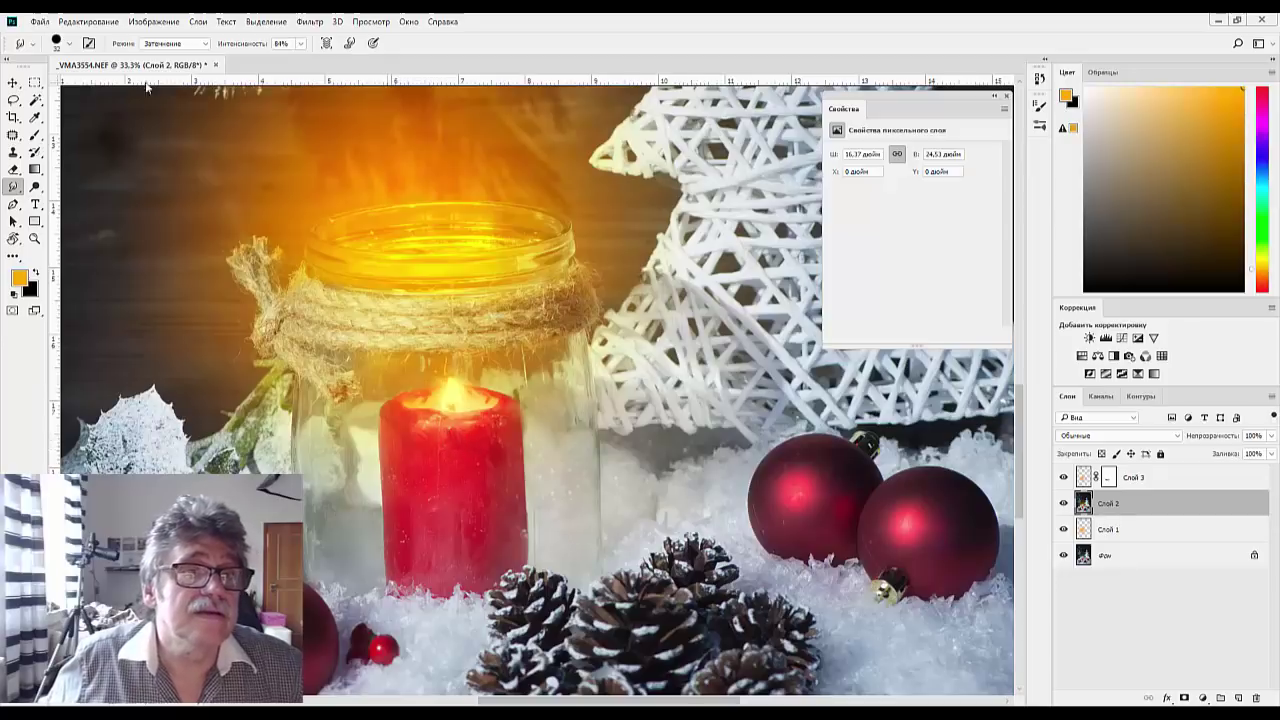
pyautogui.click(178, 44)
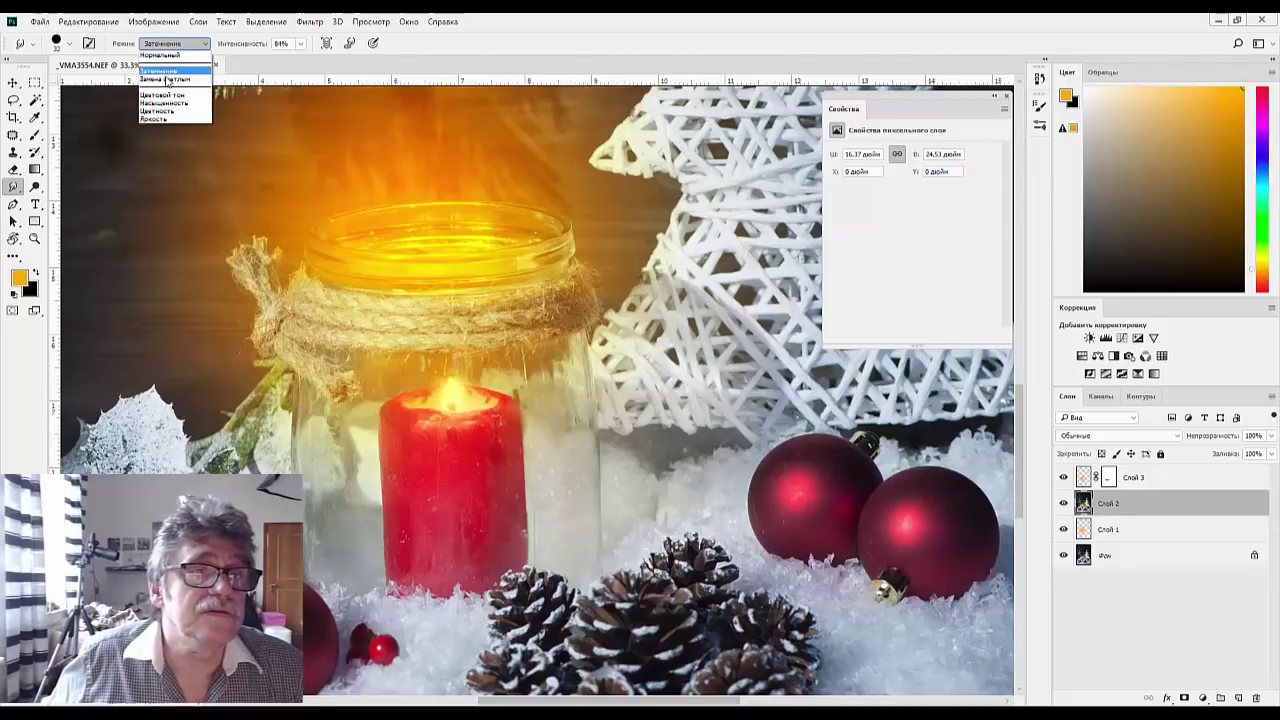
pyautogui.click(166, 79)
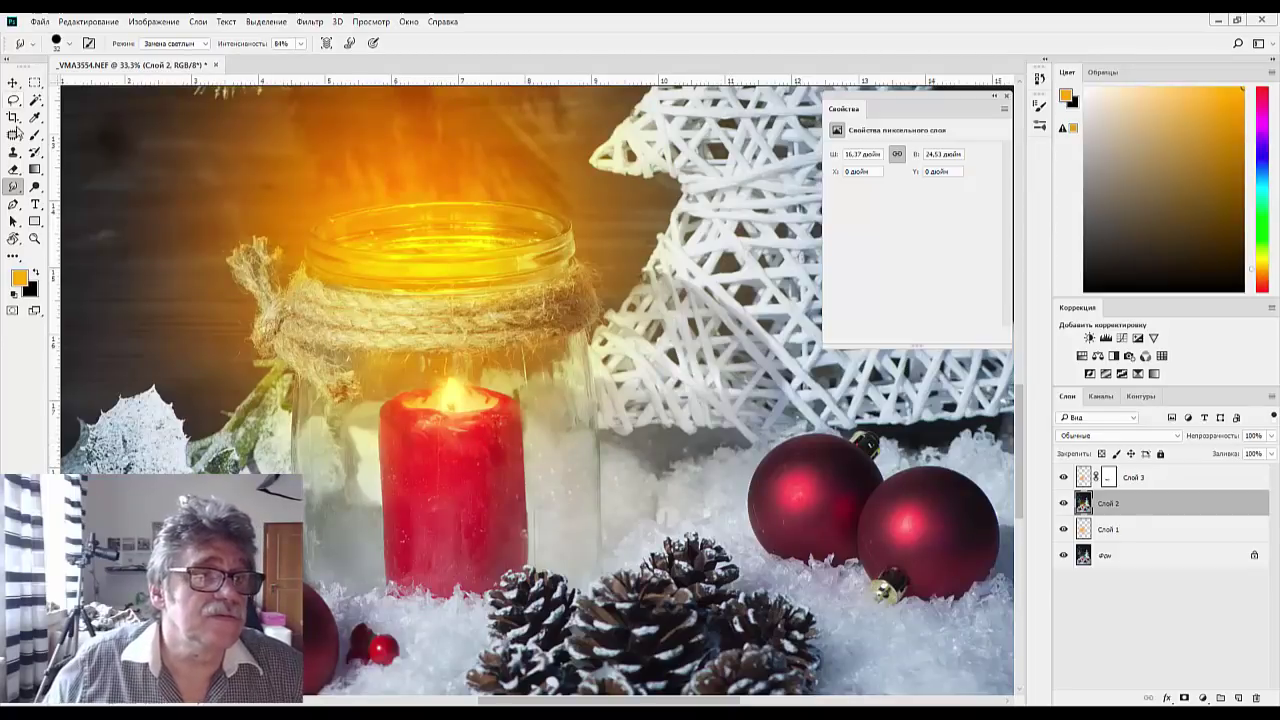
# Patch the remaining light marks on the candle's upper front with clean red wax from lower on the candle
pyautogui.click(14, 136)
pyautogui.moveTo(52, 168); pyautogui.dragTo(52, 162)
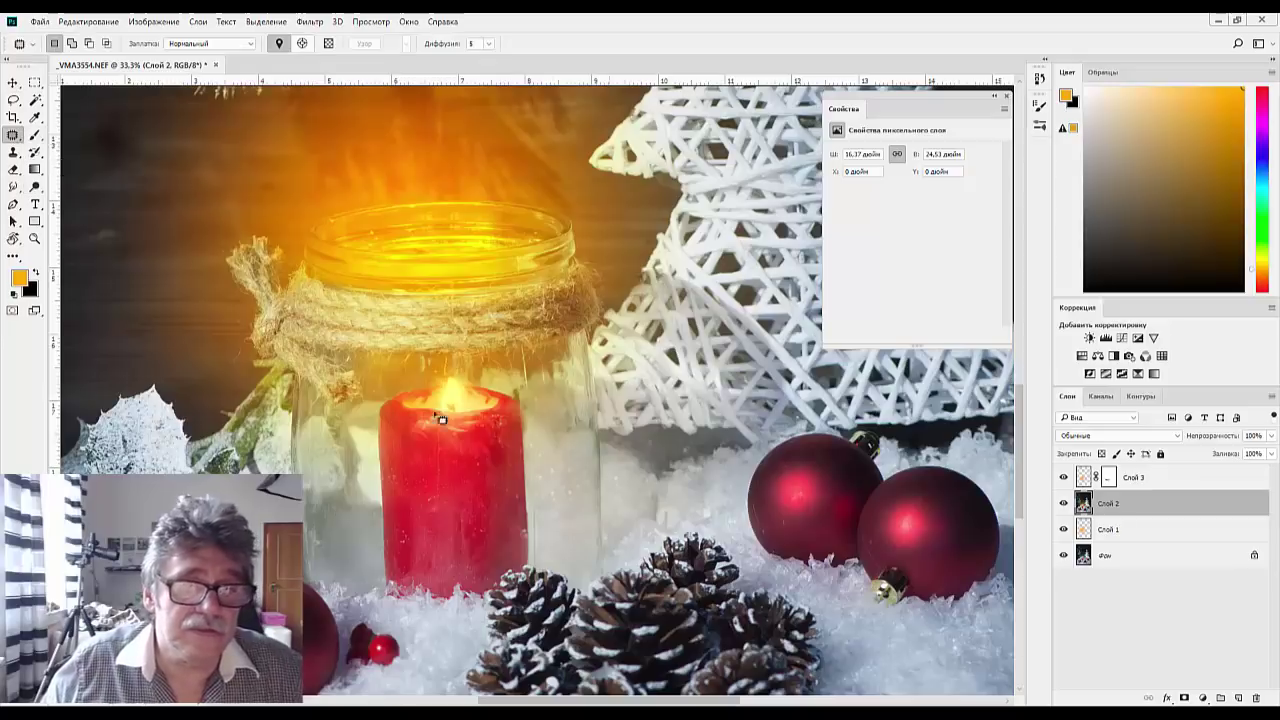
pyautogui.moveTo(457, 432)
pyautogui.mouseDown()
pyautogui.moveTo(495, 472)
pyautogui.moveTo(494, 436)
pyautogui.moveTo(483, 526)
pyautogui.mouseUp()
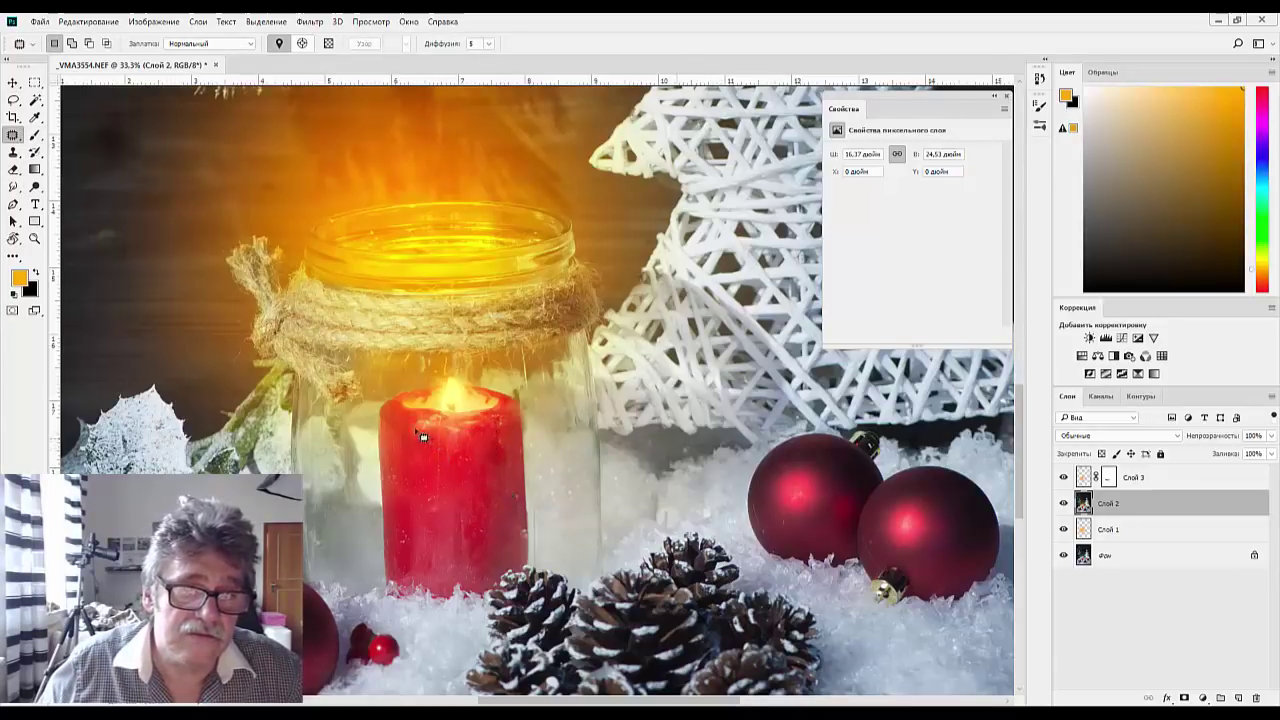
pyautogui.moveTo(415, 430)
pyautogui.mouseDown()
pyautogui.moveTo(453, 459)
pyautogui.moveTo(413, 444)
pyautogui.moveTo(521, 502)
pyautogui.moveTo(526, 493)
pyautogui.moveTo(521, 528)
pyautogui.moveTo(530, 507)
pyautogui.moveTo(516, 489)
pyautogui.moveTo(515, 527)
pyautogui.mouseUp()
pyautogui.moveTo(462, 474); pyautogui.dragTo(493, 467)
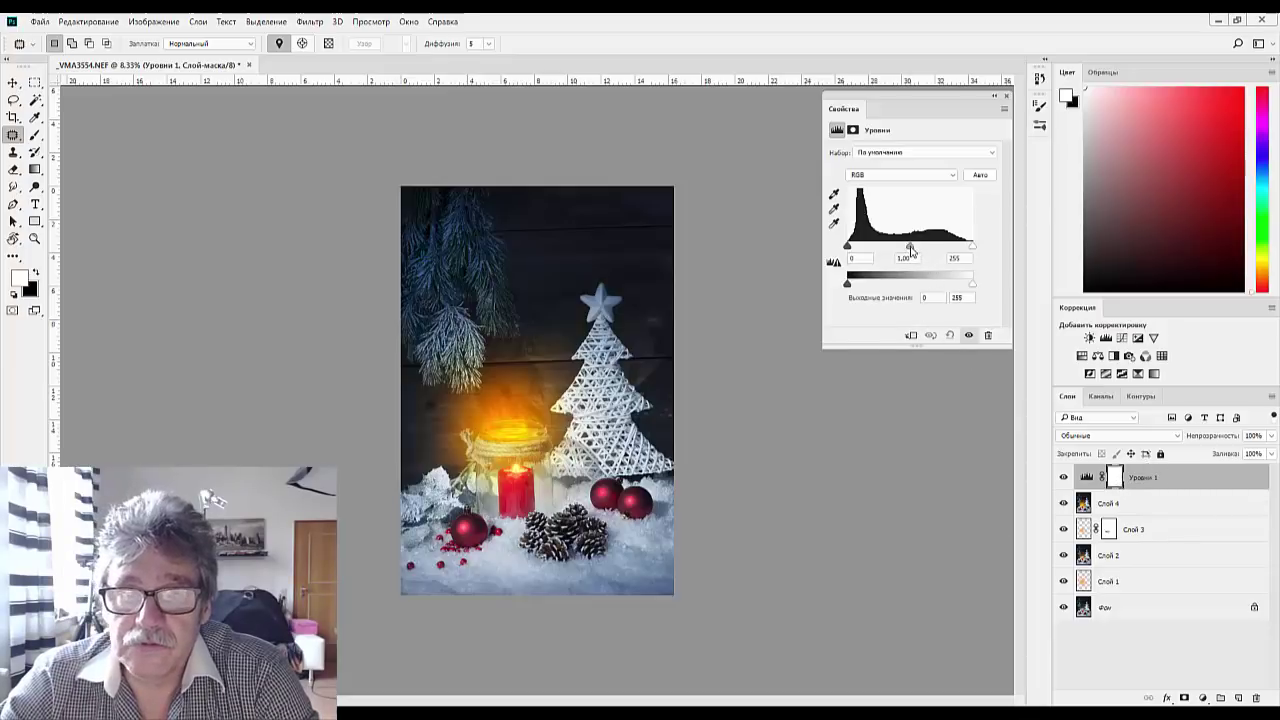
# Set the Levels midtones to 1,45 and the white input to 247, and invert the adjustment's layer mask to black
pyautogui.moveTo(910, 248); pyautogui.dragTo(895, 249)
pyautogui.moveTo(973, 254); pyautogui.dragTo(969, 255)
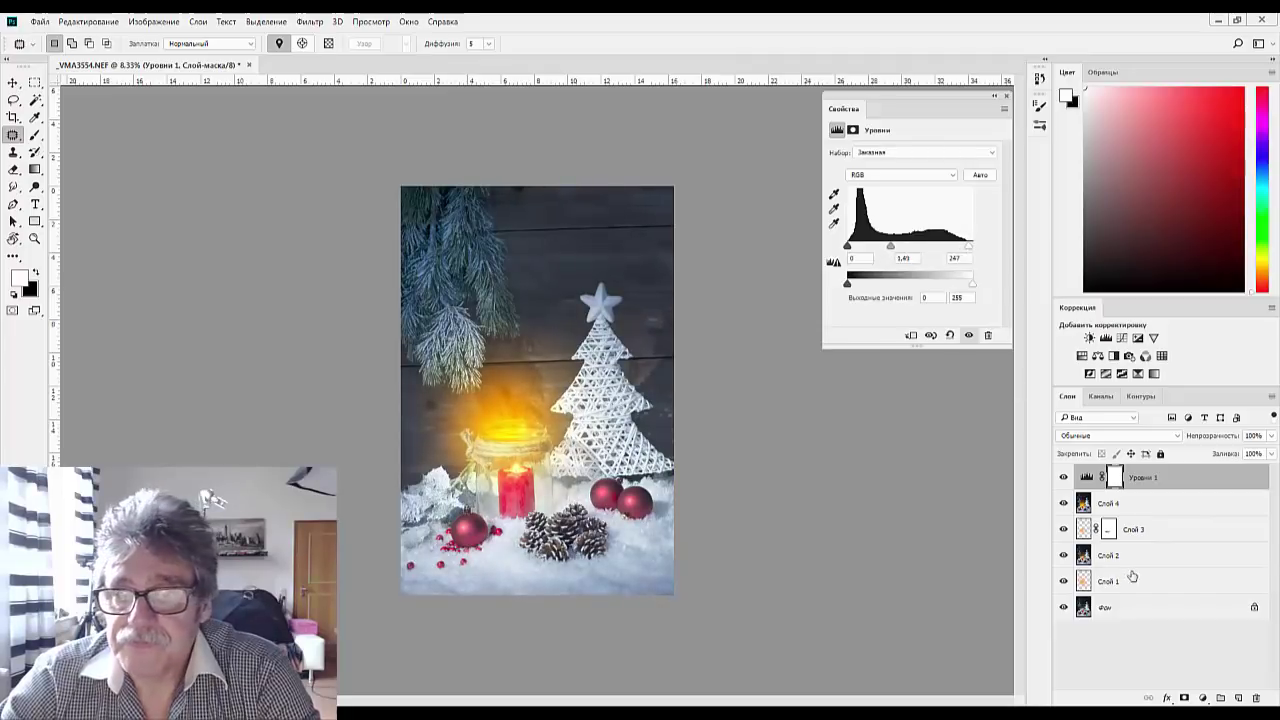
pyautogui.click(1115, 479)
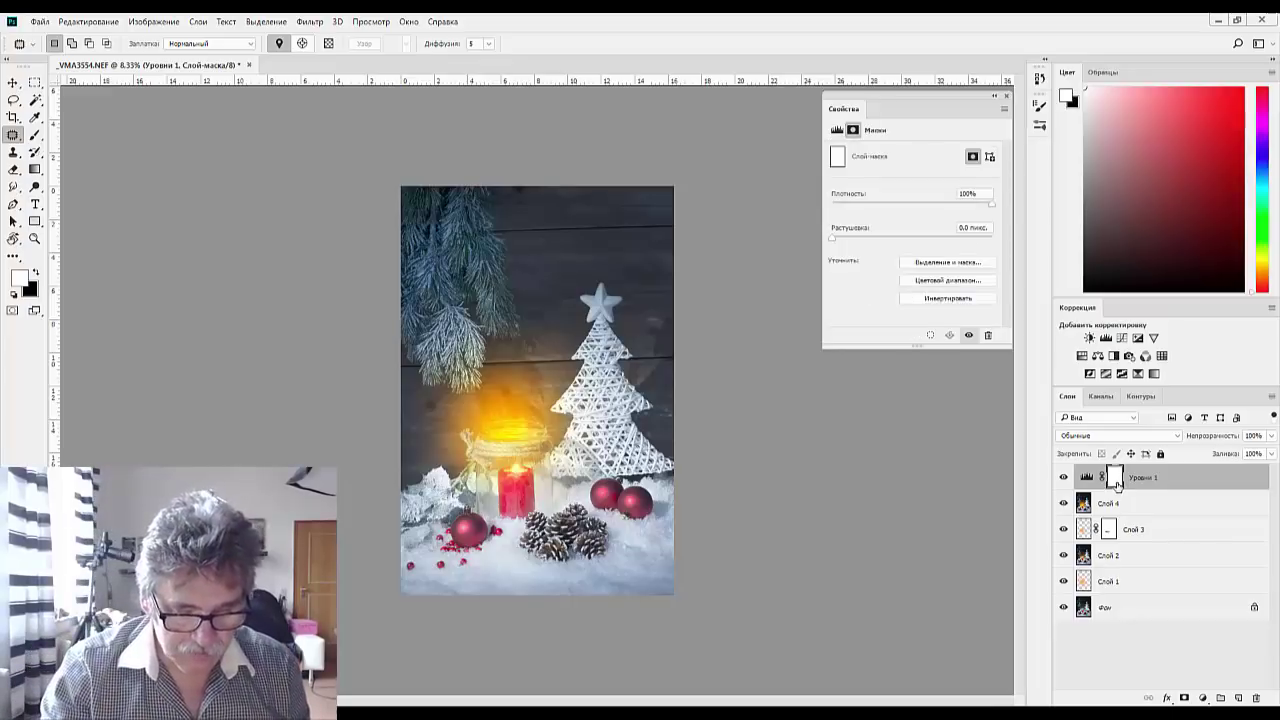
pyautogui.hotkey('ctrl', 'i')
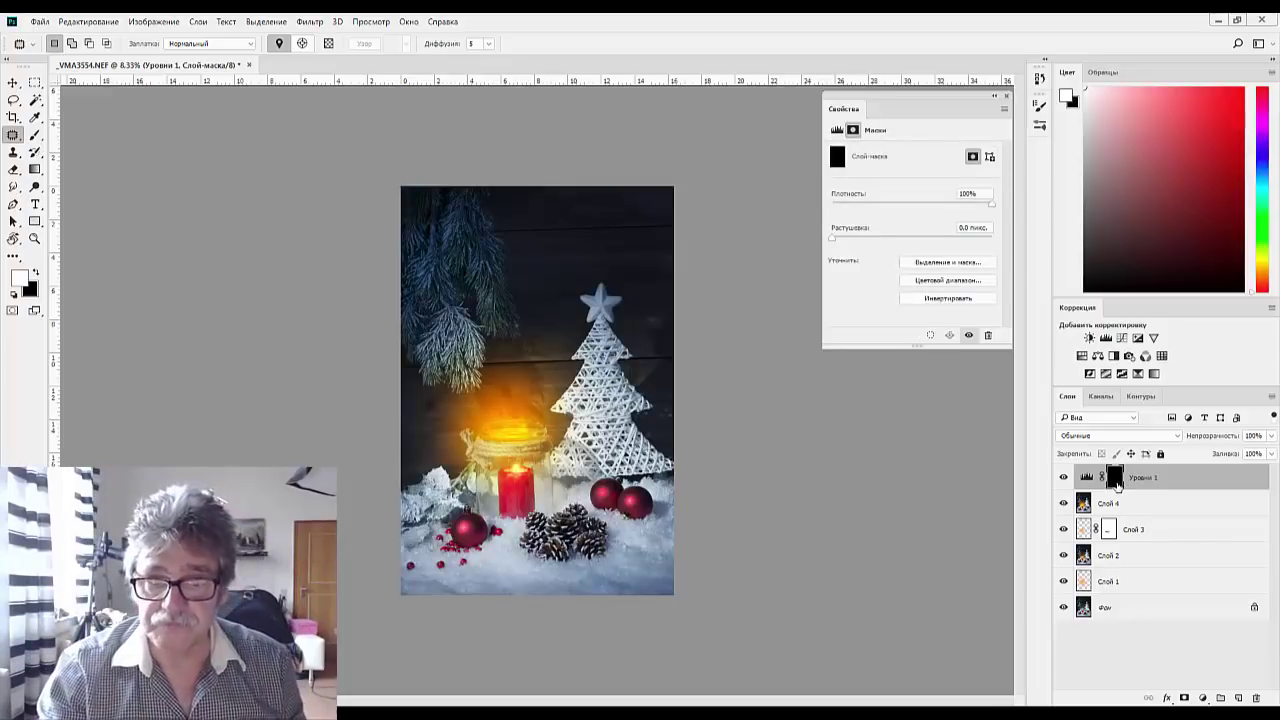
# Choose the Brush tool and enlarge its soft round tip to about 3220 pixels for painting on the Levels mask
pyautogui.click(36, 136)
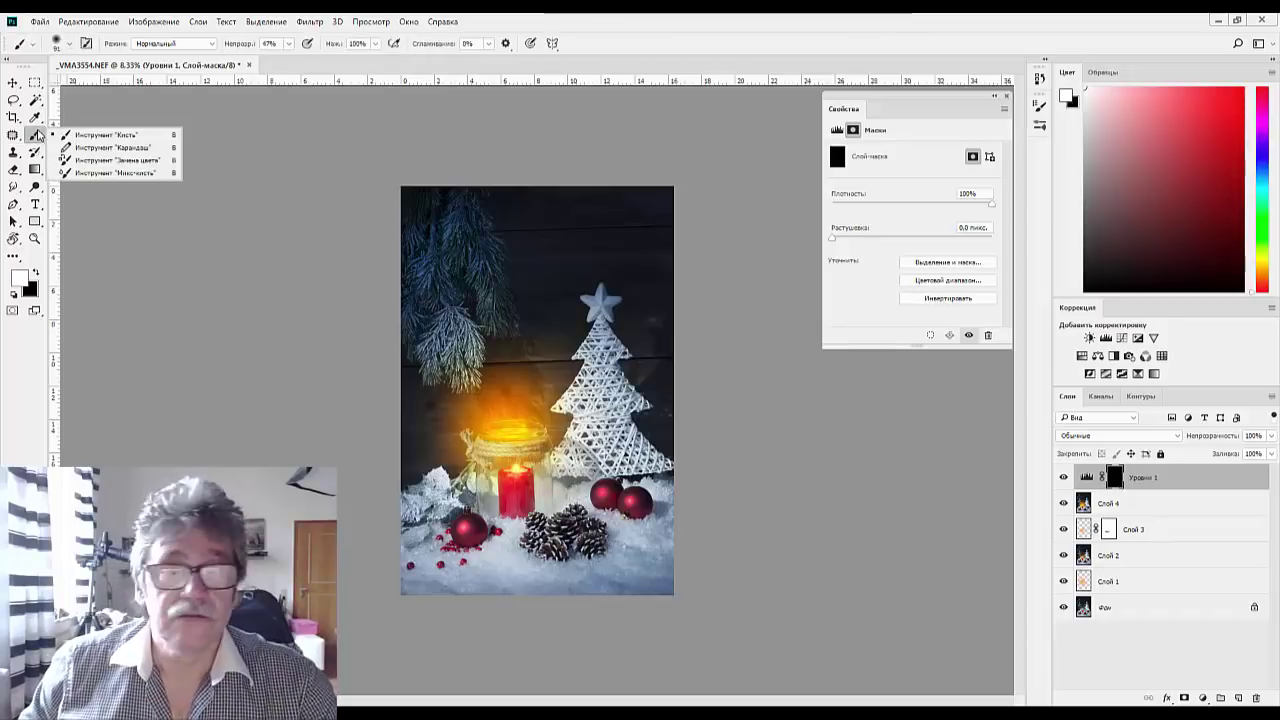
pyautogui.click(90, 134)
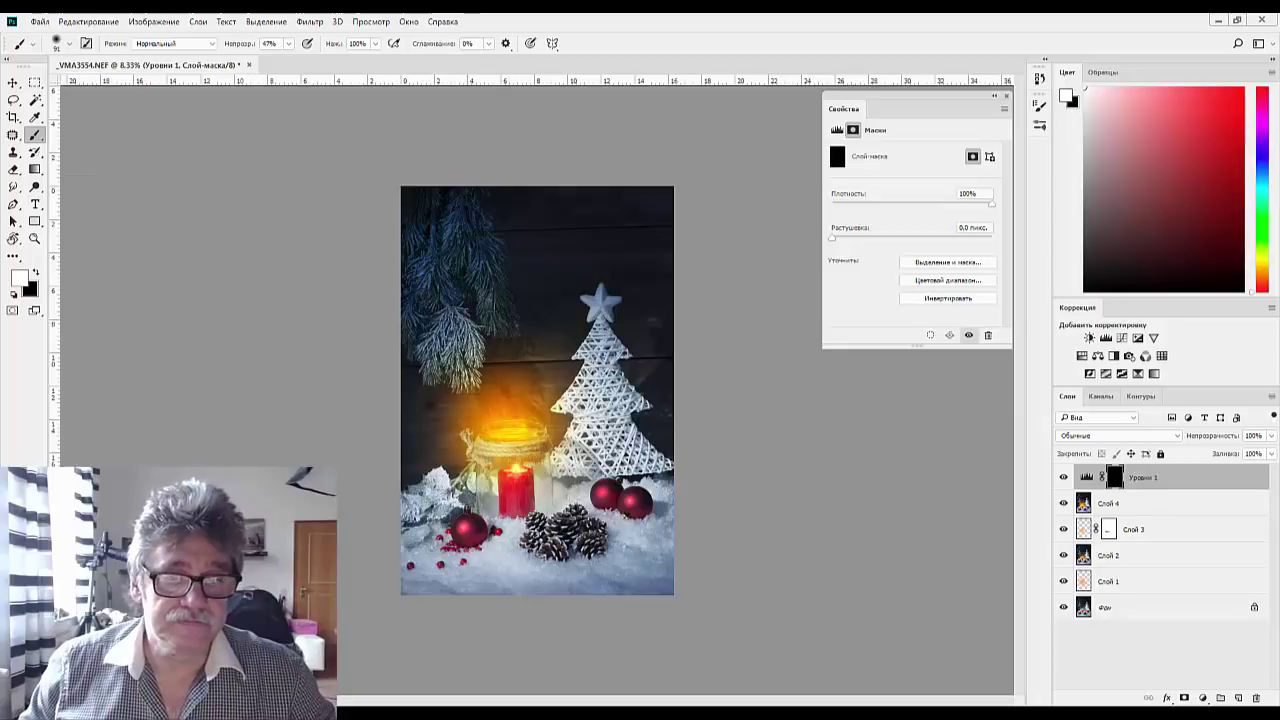
pyautogui.rightClick(528, 543)
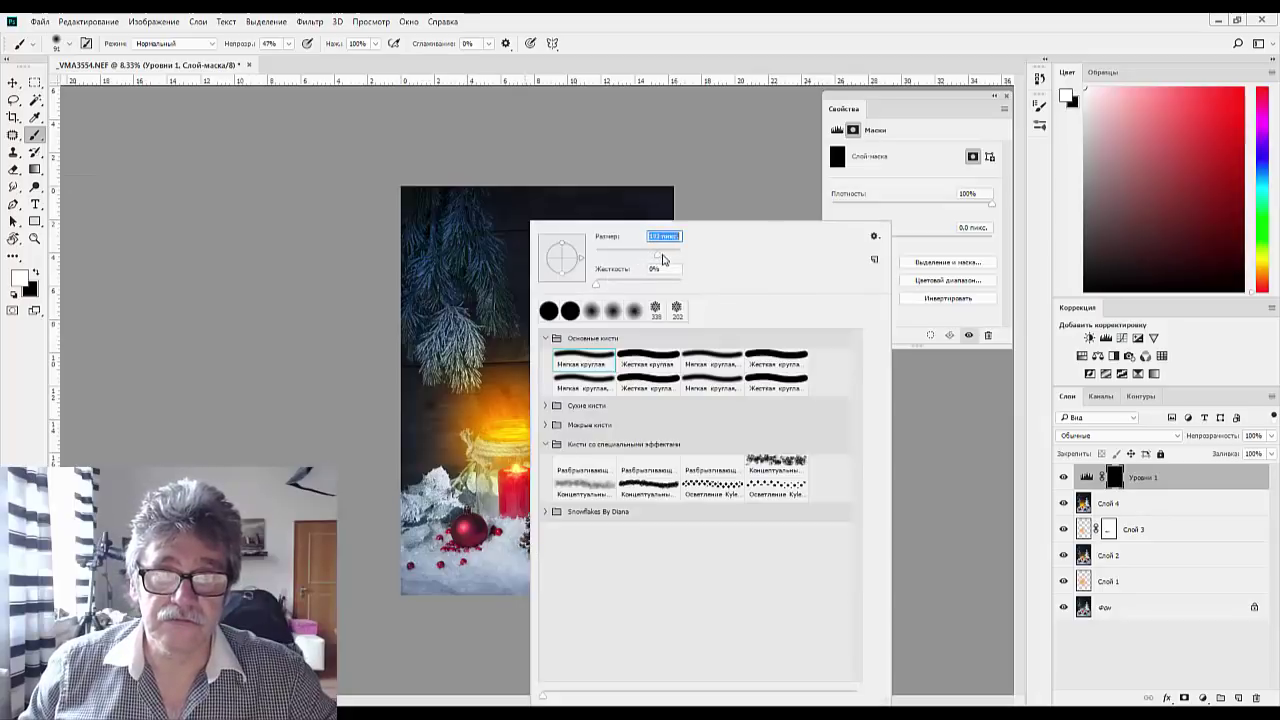
pyautogui.moveTo(662, 256); pyautogui.dragTo(666, 256)
pyautogui.click(431, 596)
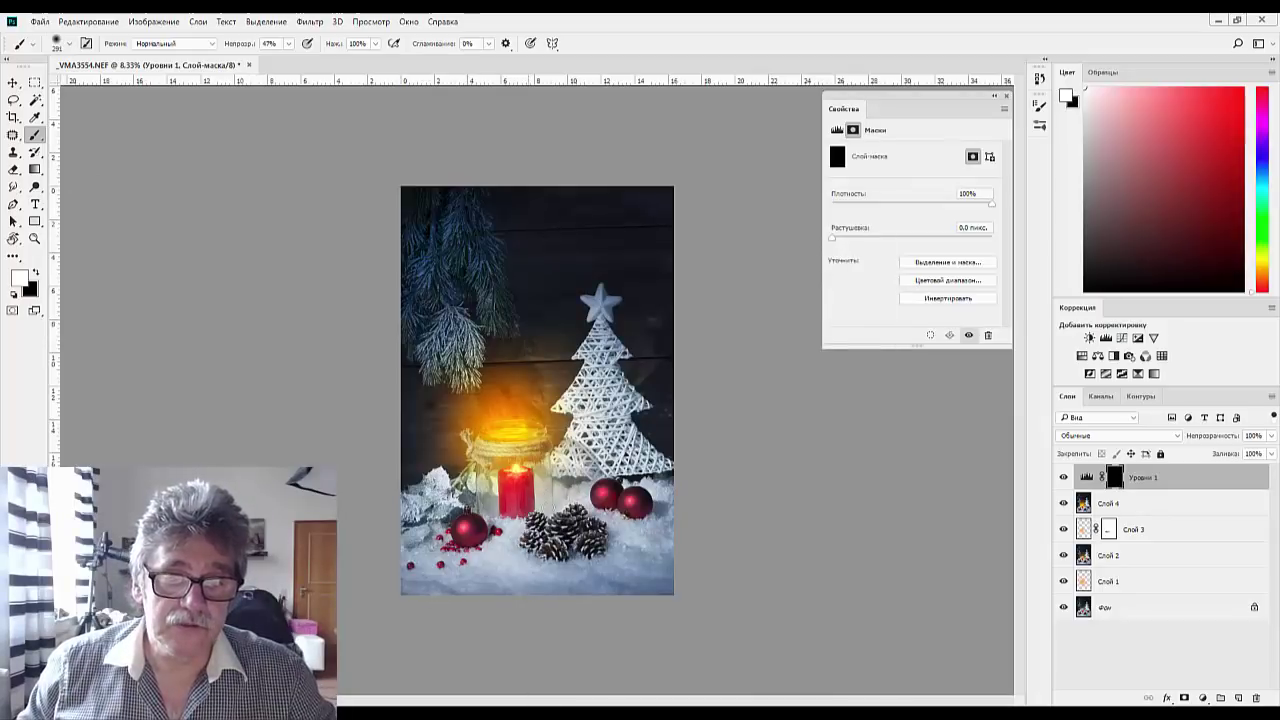
pyautogui.rightClick(558, 516)
pyautogui.moveTo(687, 256); pyautogui.dragTo(700, 260)
pyautogui.click(470, 622)
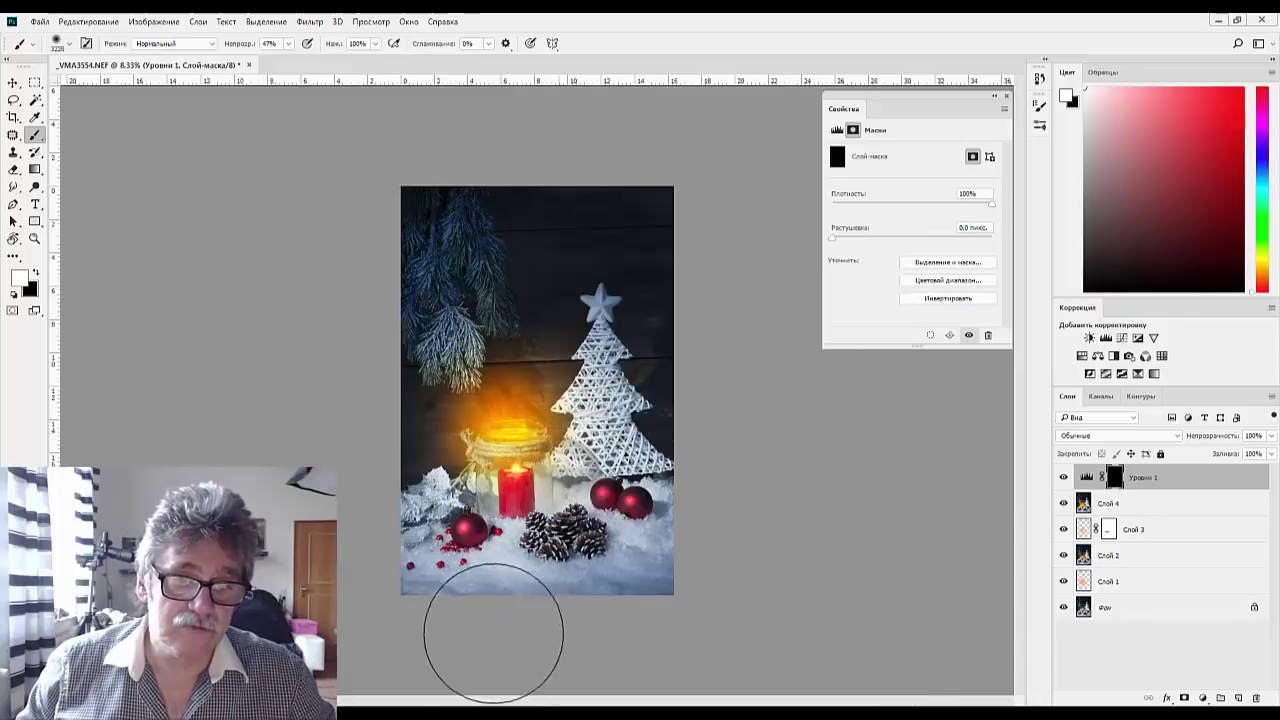
# Paint white on the Levels mask over the foreground snow and raise the adjustment's midtones to 1,65
pyautogui.moveTo(481, 610)
pyautogui.mouseDown()
pyautogui.moveTo(597, 619)
pyautogui.moveTo(691, 593)
pyautogui.mouseUp()
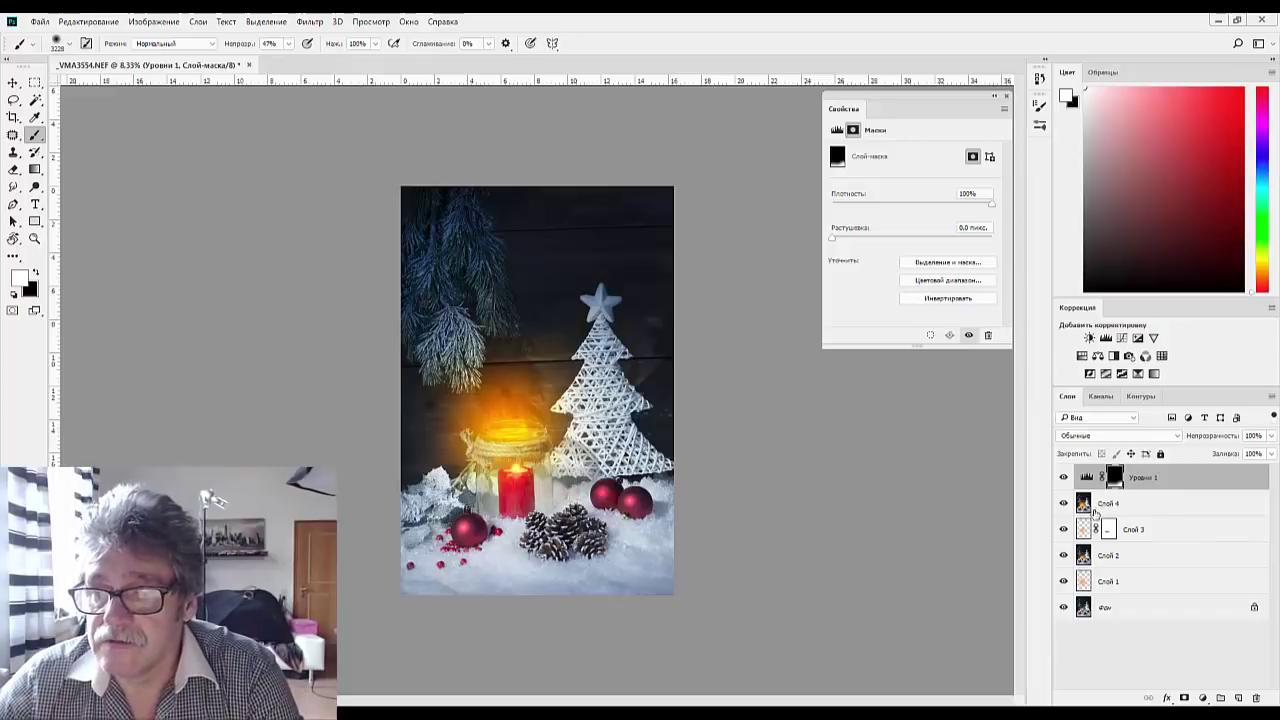
pyautogui.click(1086, 480)
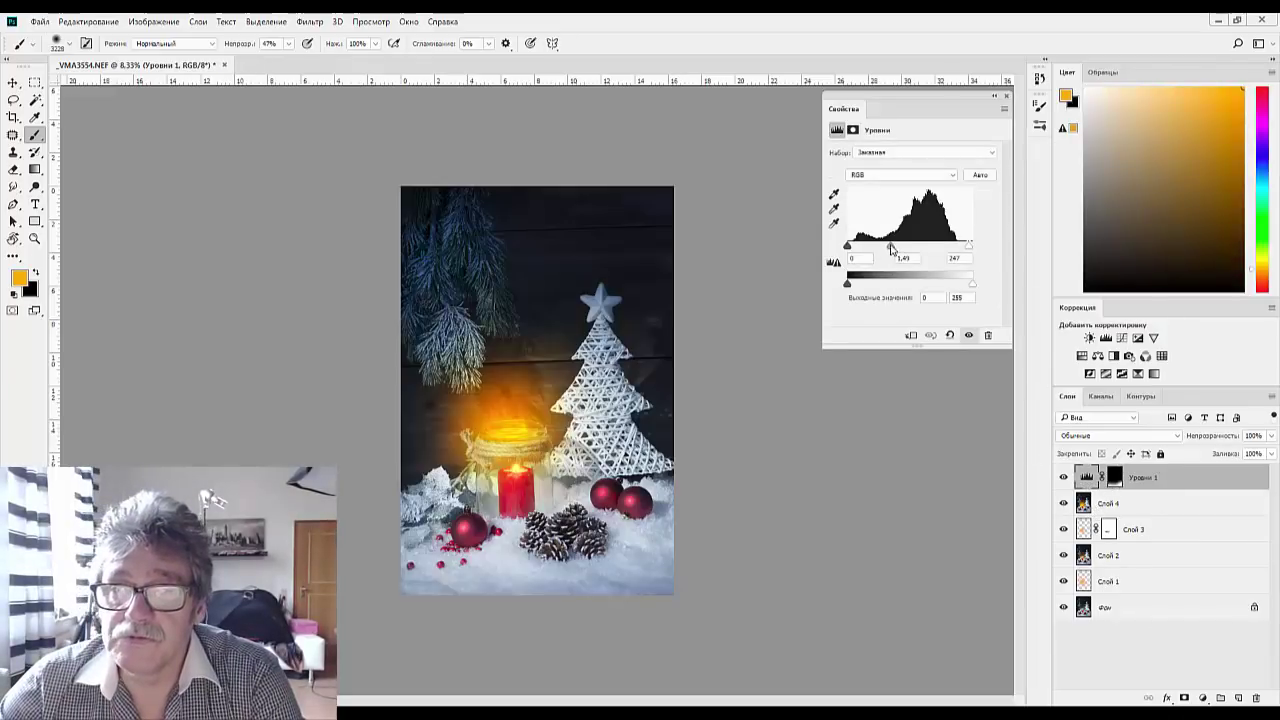
pyautogui.moveTo(889, 248); pyautogui.dragTo(881, 249)
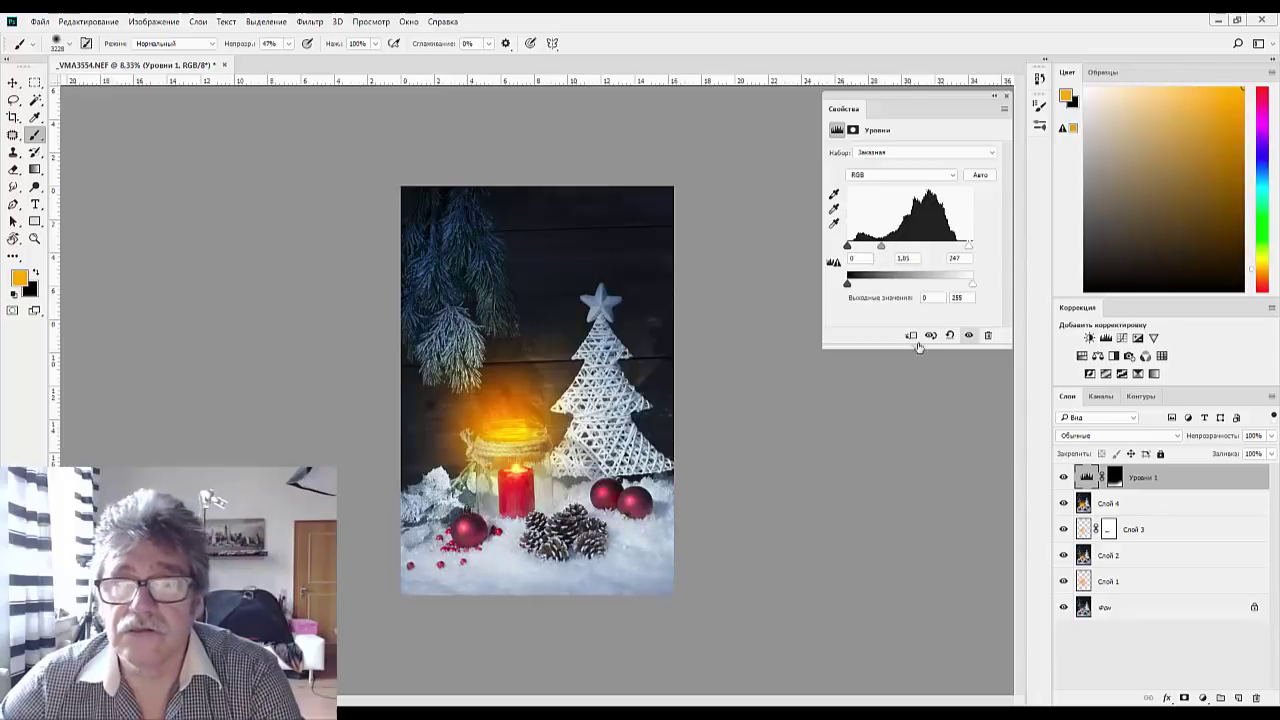
pyautogui.click(938, 532)
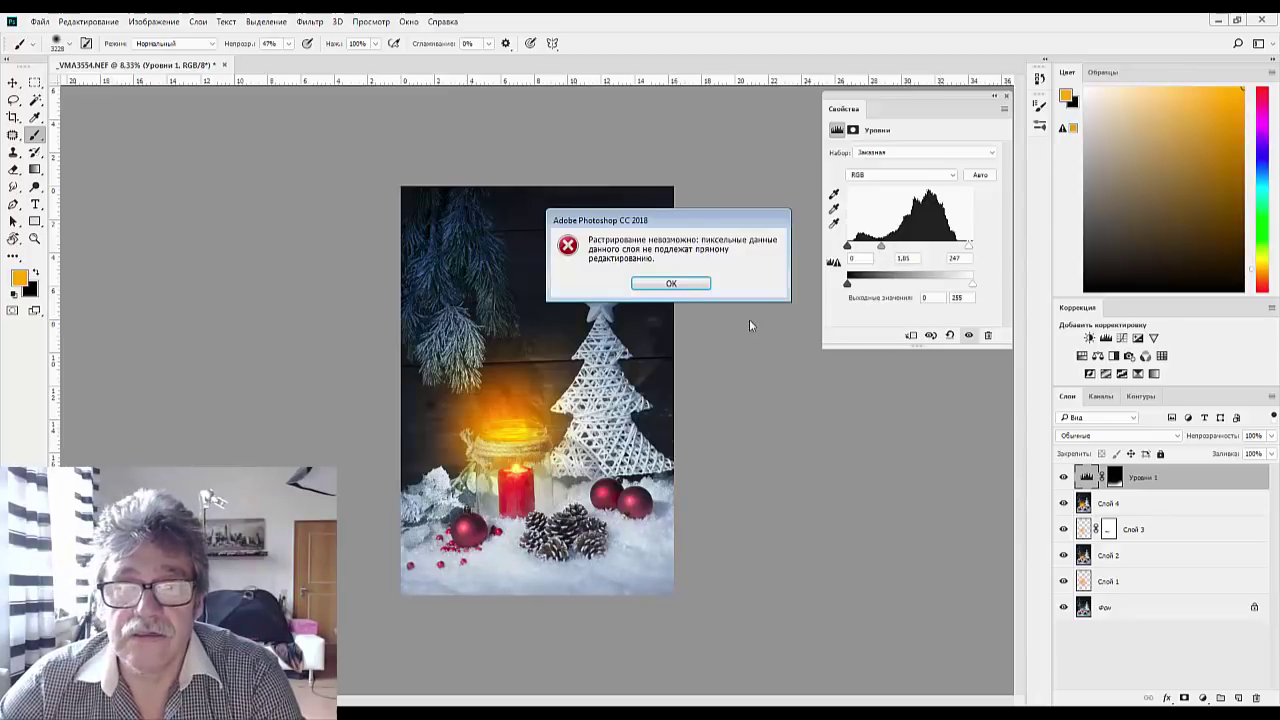
pyautogui.click(684, 286)
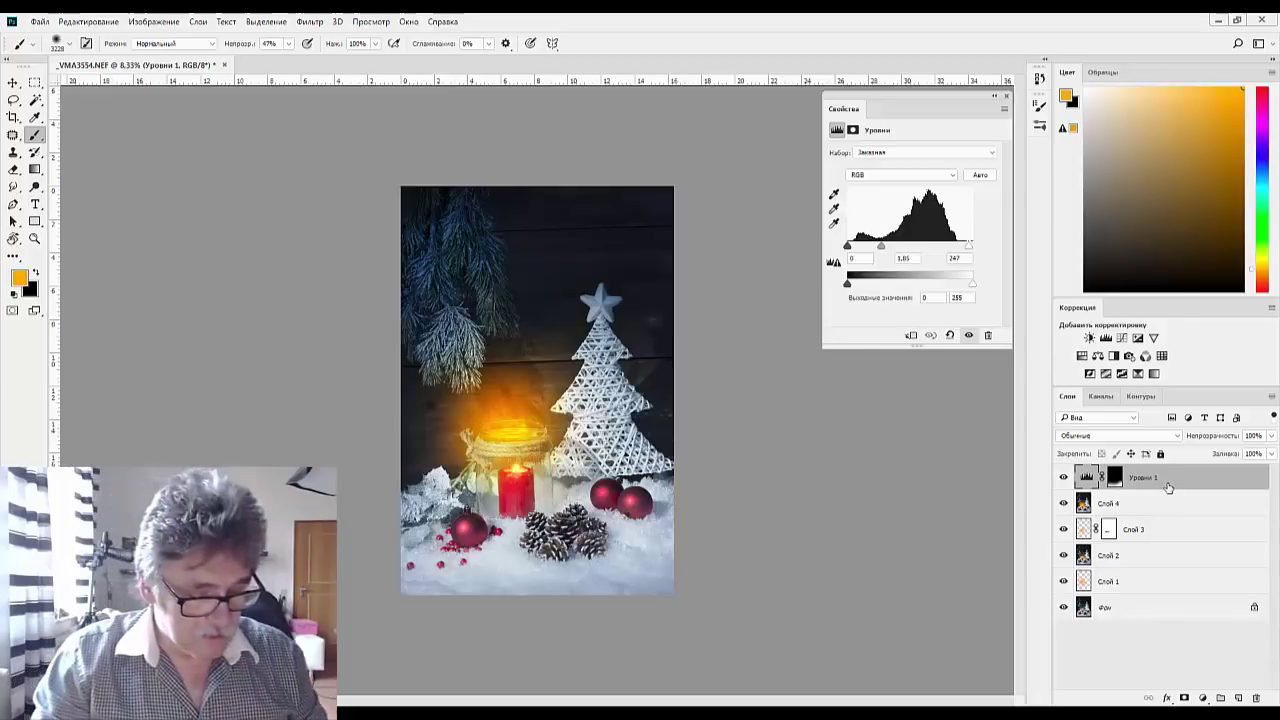
# Stamp all visible layers into a new merged layer and add an empty layer above it
pyautogui.hotkey('ctrl', 'shift', 'alt', 'e')
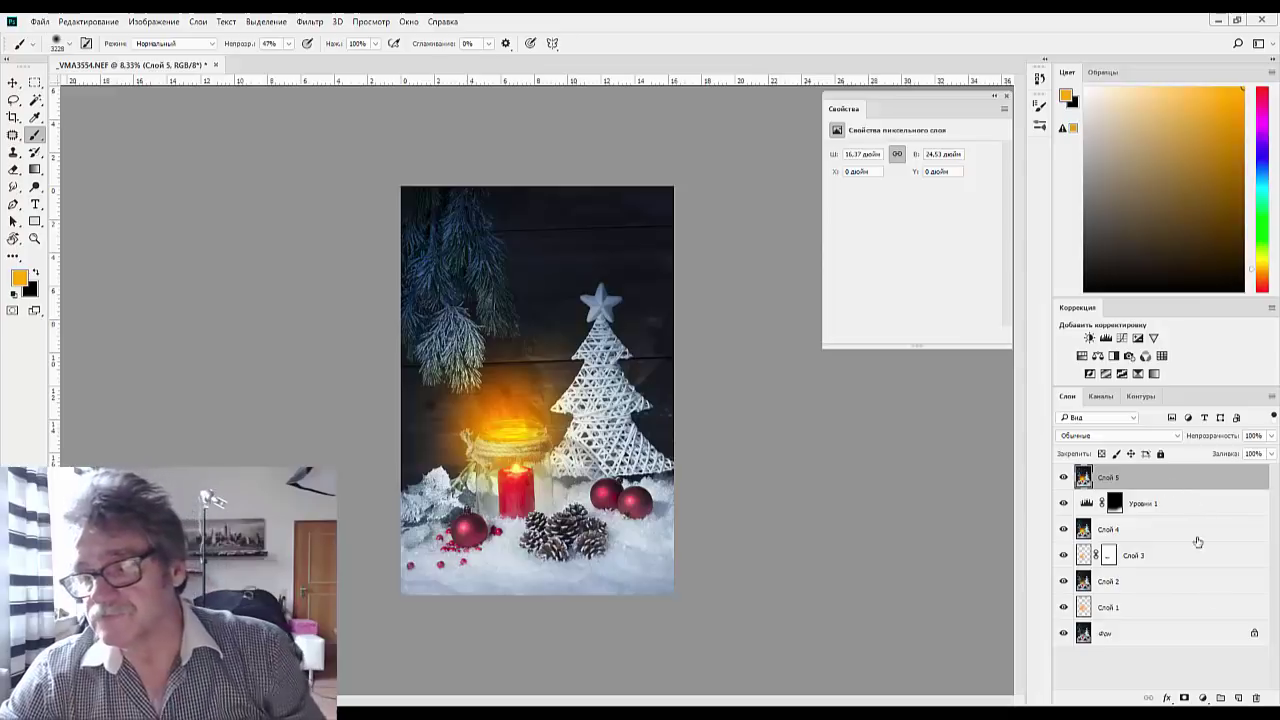
pyautogui.click(1238, 698)
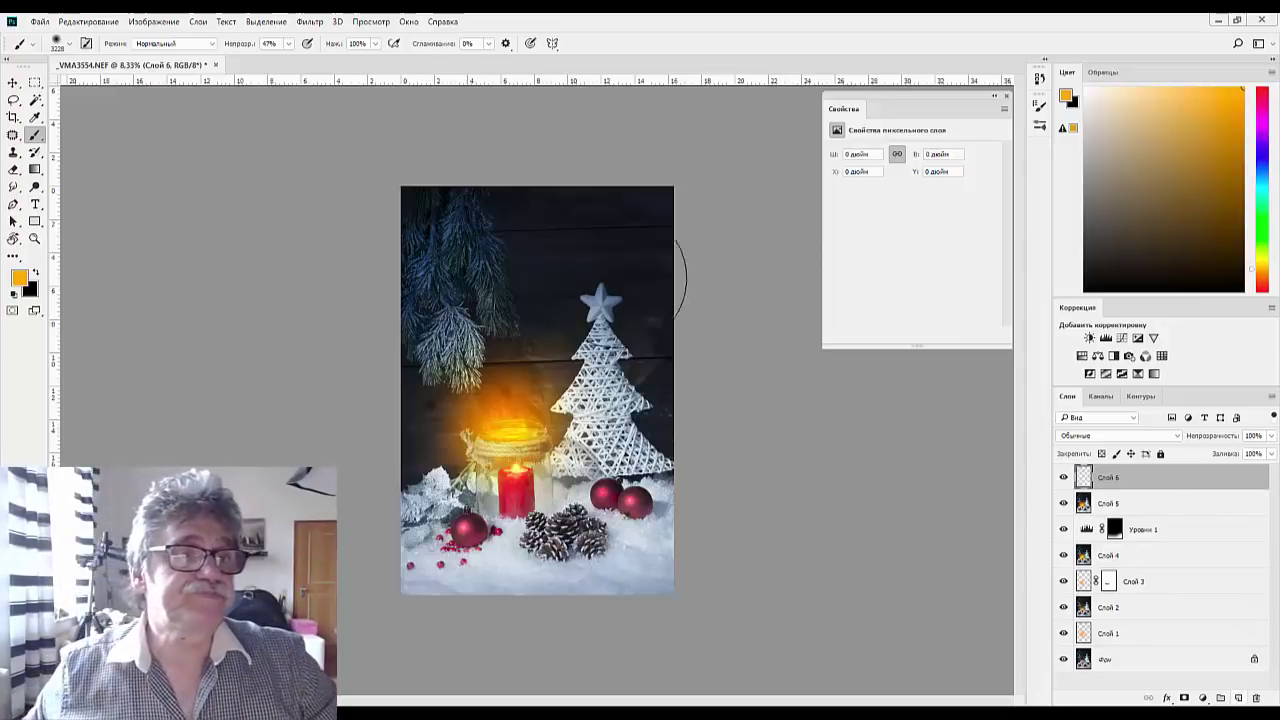
# Reduce the soft round brush to 81 pixels, switch the foreground colour to white, and undo the orange test dab
pyautogui.rightClick(36, 135)
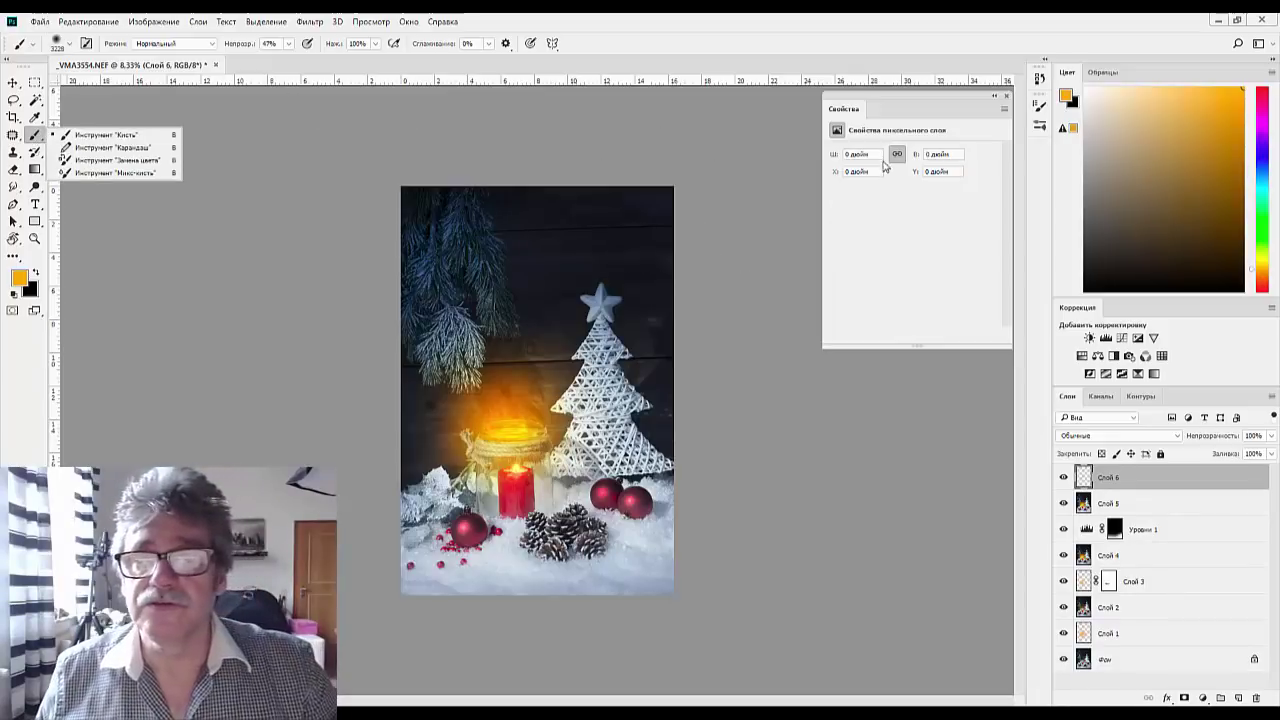
pyautogui.click(63, 45)
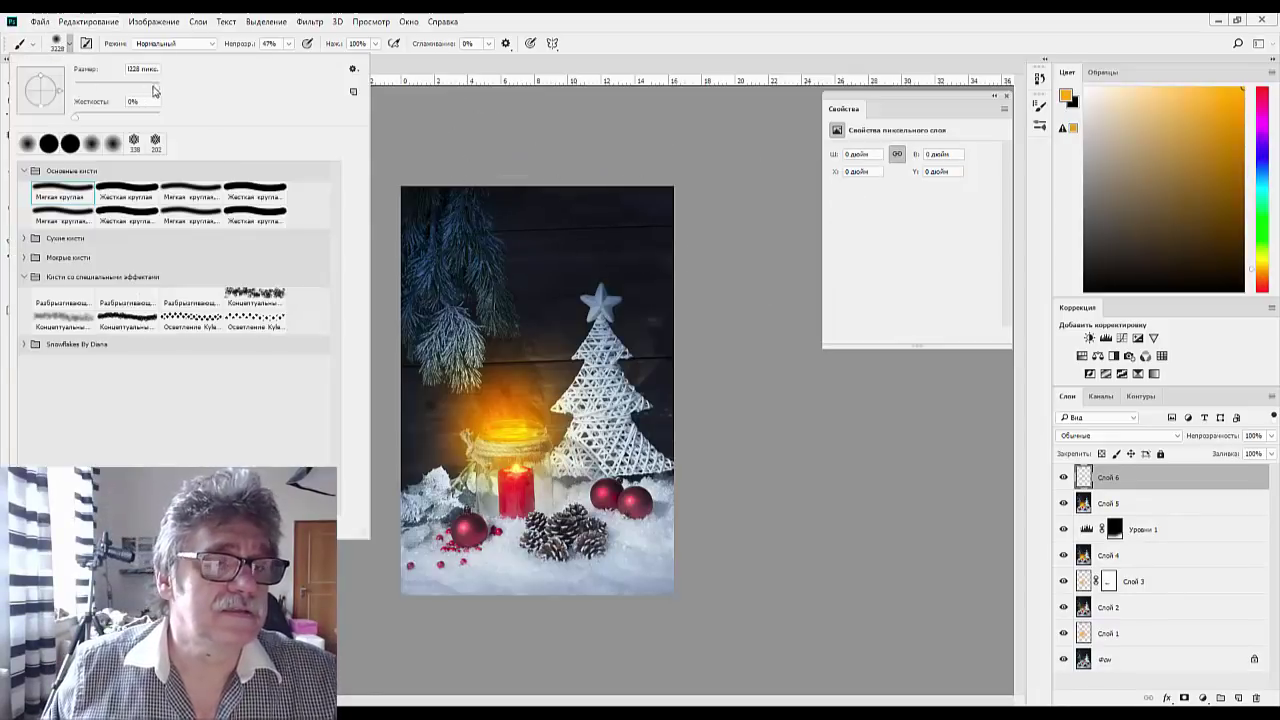
pyautogui.moveTo(366, 538)
pyautogui.mouseDown()
pyautogui.moveTo(318, 540)
pyautogui.moveTo(296, 259)
pyautogui.mouseUp()
pyautogui.moveTo(155, 88); pyautogui.dragTo(109, 89)
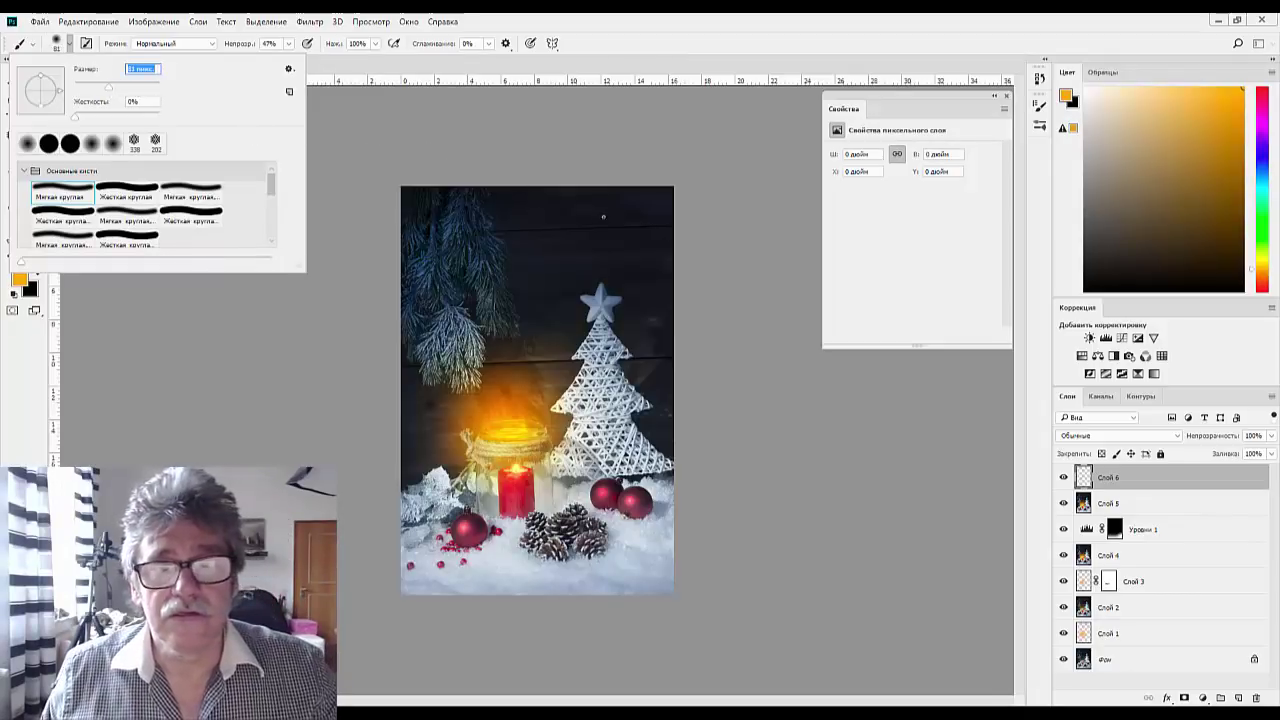
pyautogui.click(626, 228)
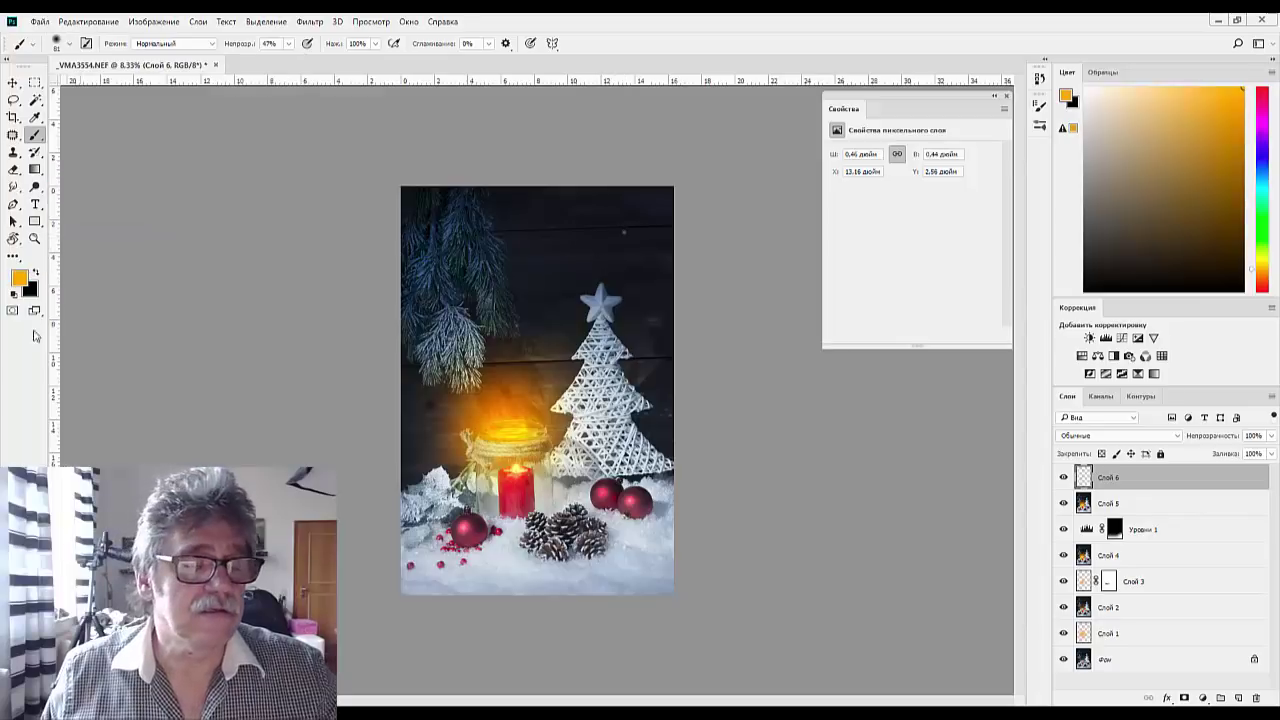
pyautogui.click(14, 293)
pyautogui.click(36, 273)
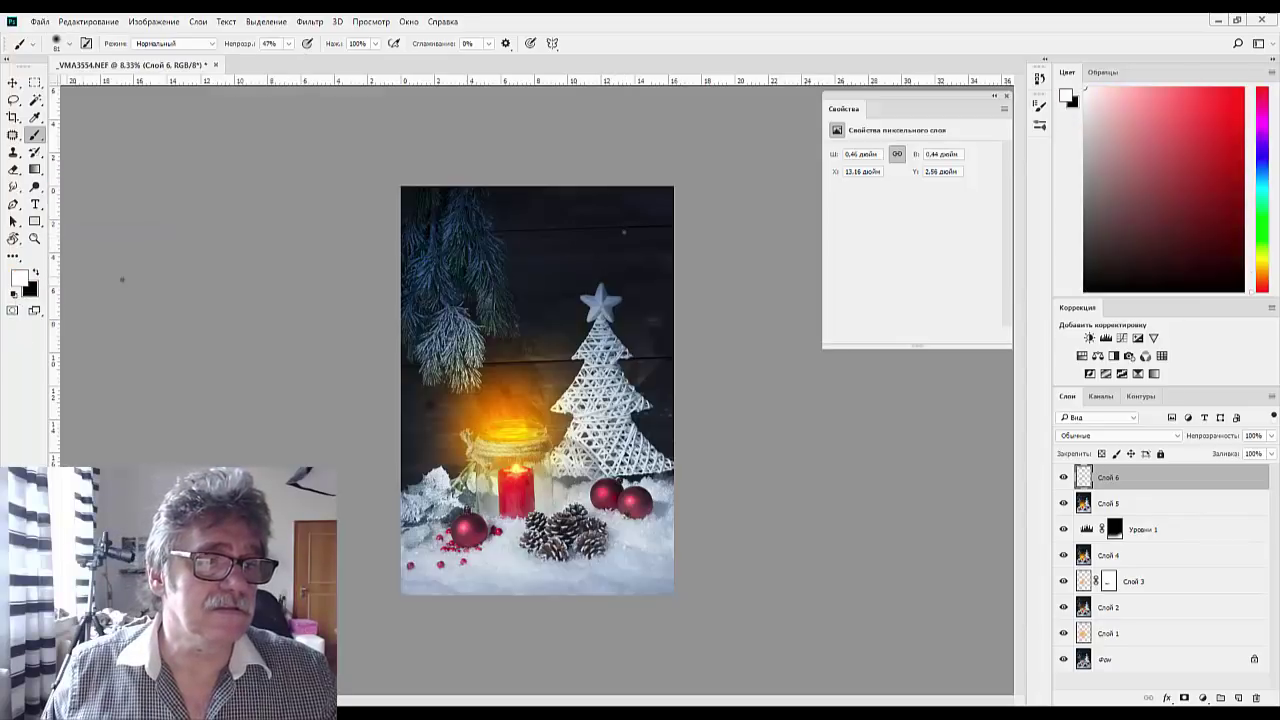
pyautogui.hotkey('ctrl', 'z')
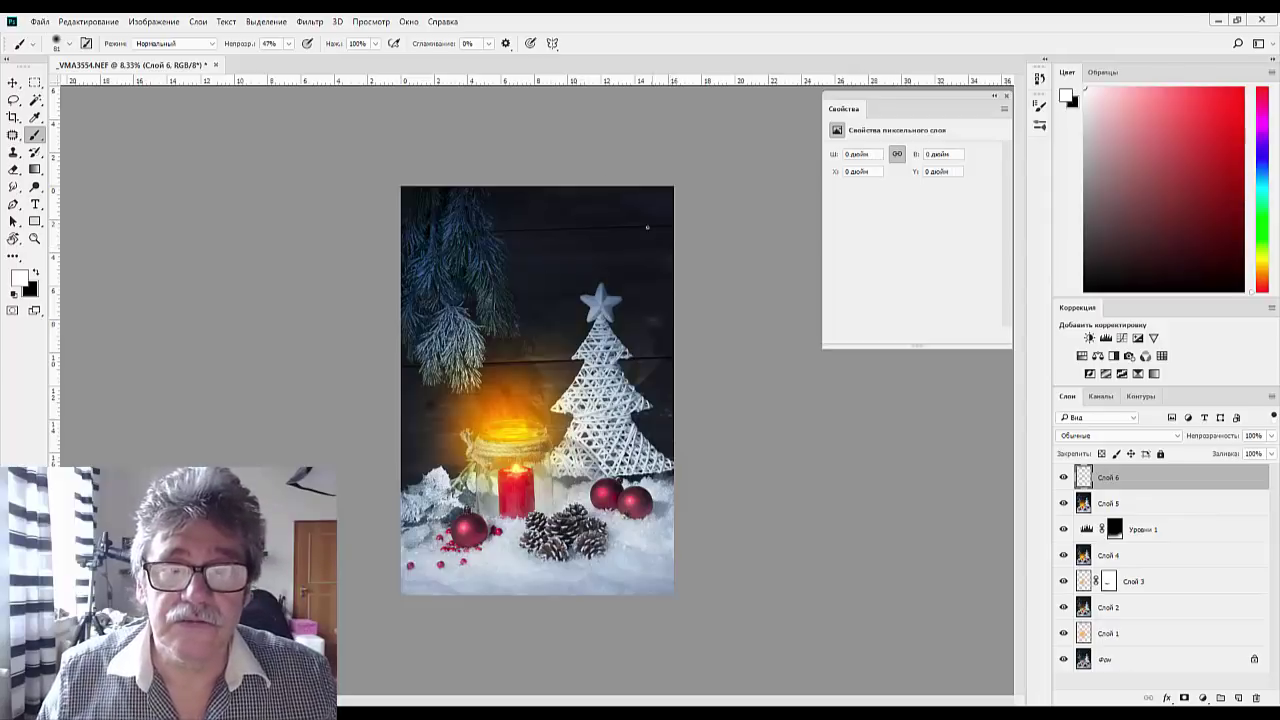
# Scatter small white snowflakes over the dark boards and fir branches using soft brush sizes of 81 and 92 pixels
pyautogui.click(644, 225)
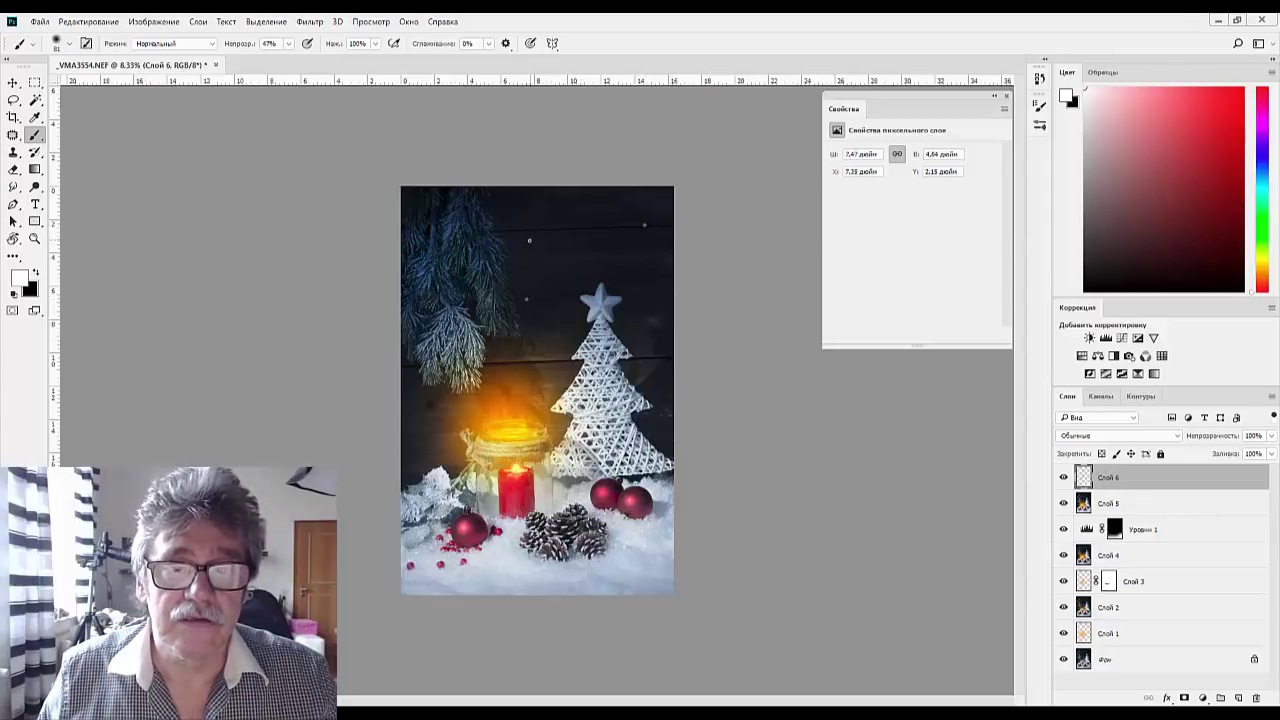
pyautogui.click(538, 377)
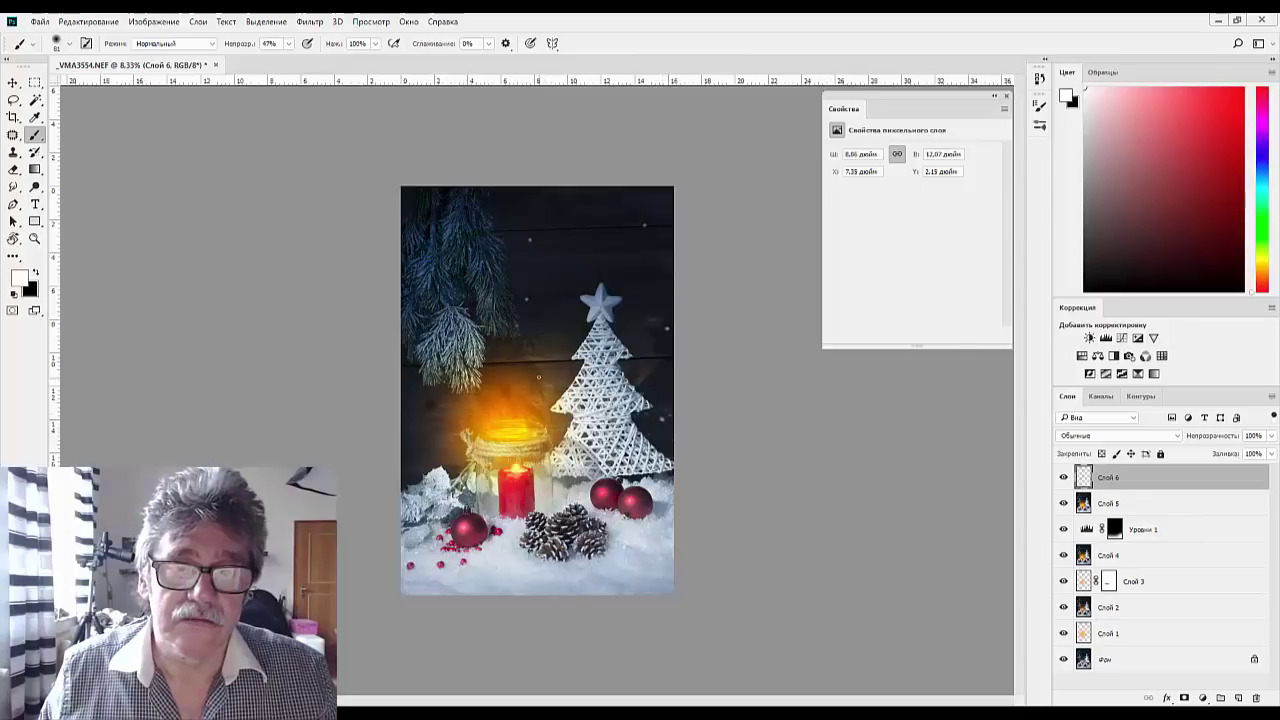
pyautogui.click(447, 341)
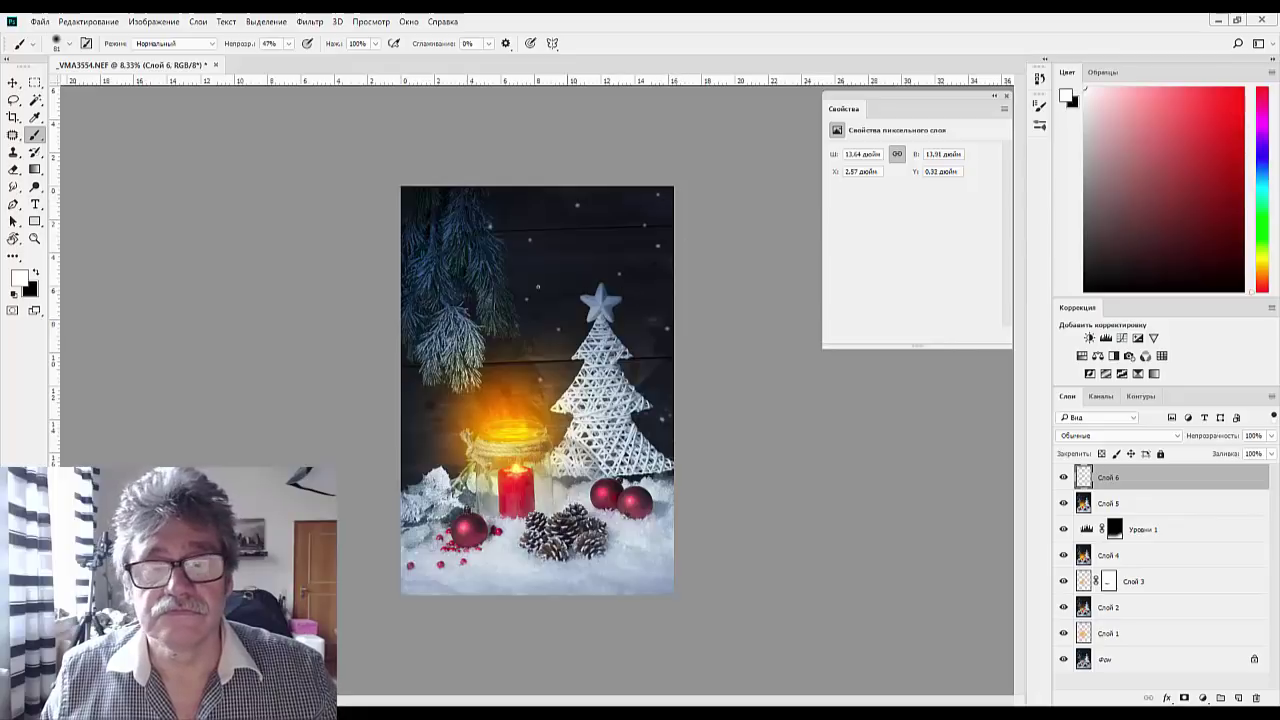
pyautogui.rightClick(546, 314)
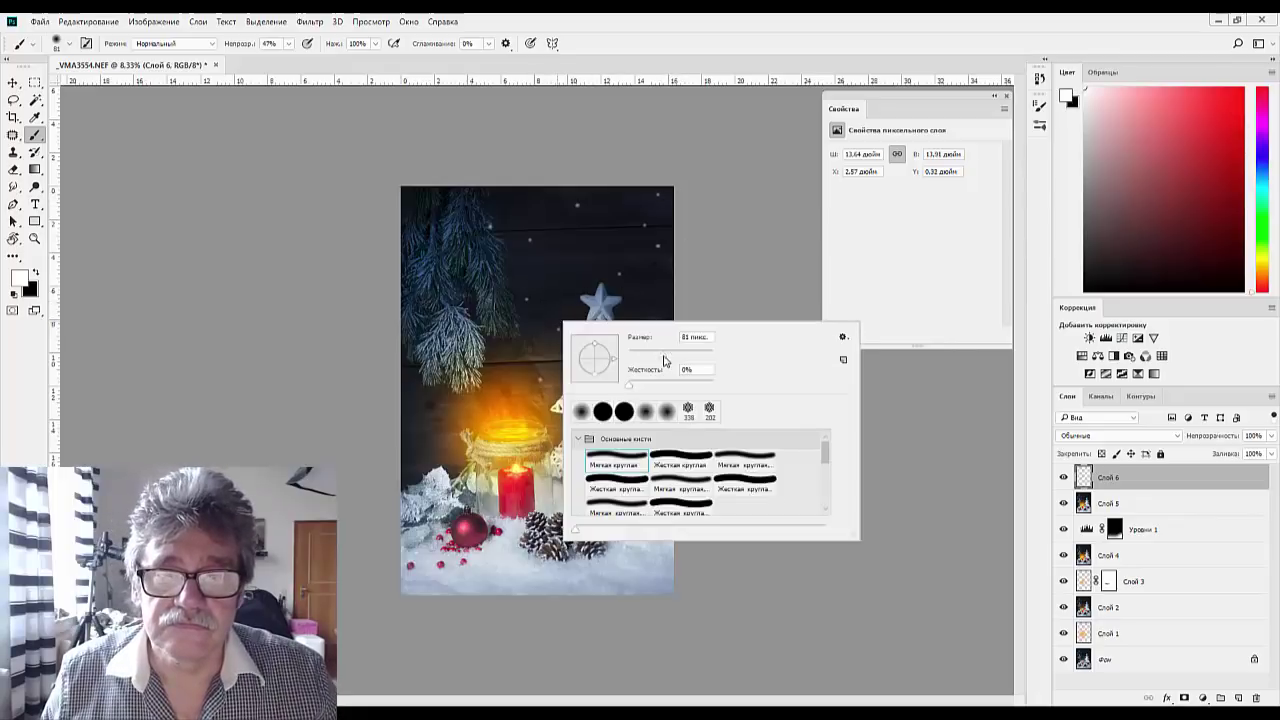
pyautogui.click(565, 265)
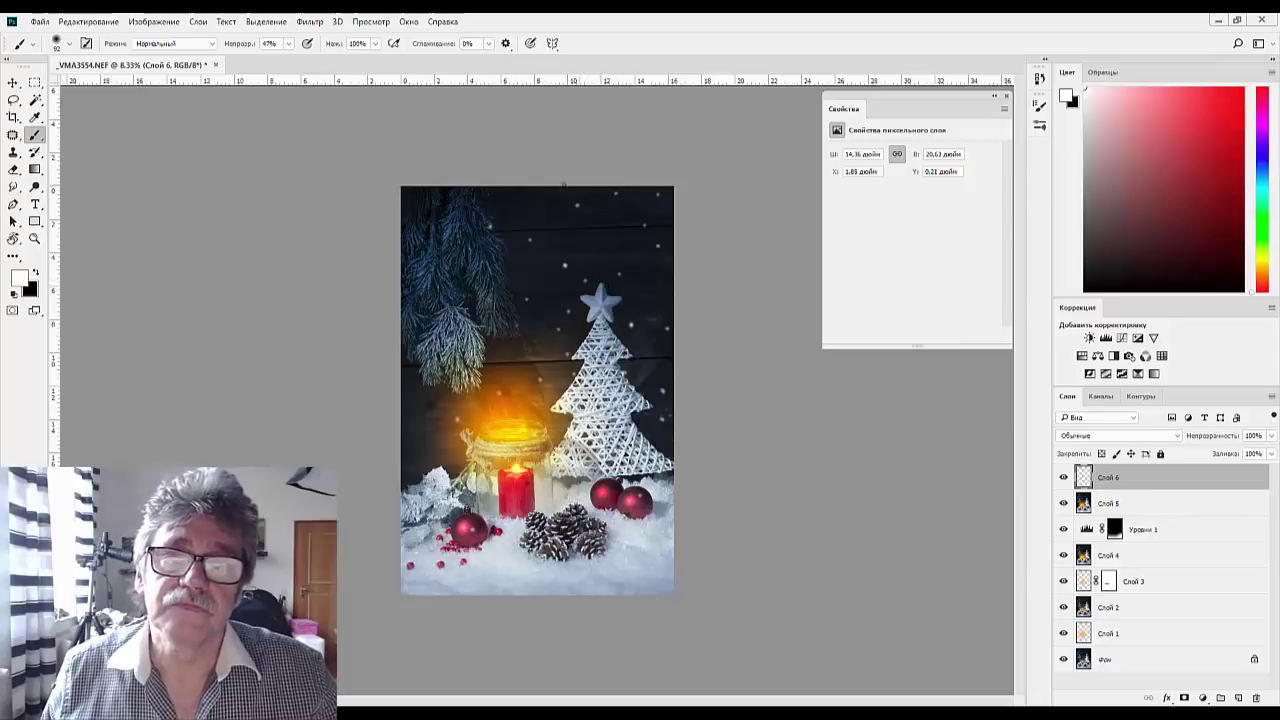
# Enlarge the brush to 183 pixels and dab larger soft snowflakes over the dark background and the fir branches
pyautogui.rightClick(587, 226)
pyautogui.moveTo(688, 260); pyautogui.dragTo(706, 259)
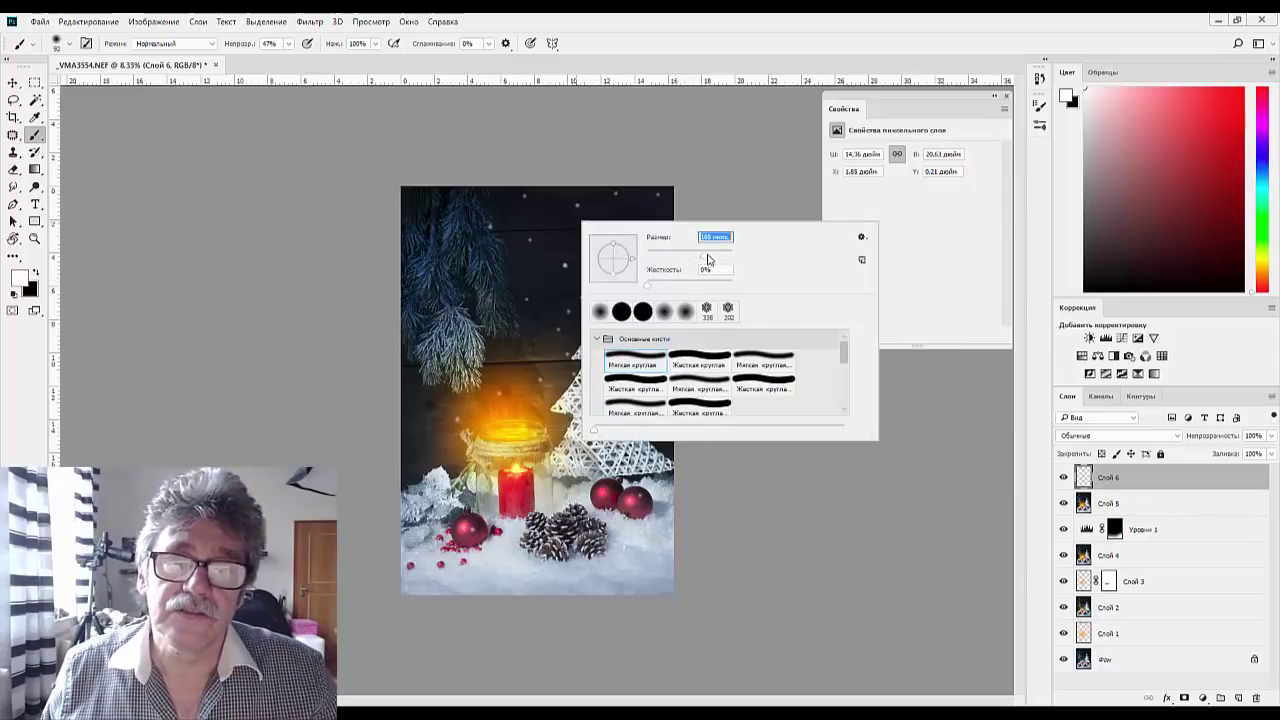
pyautogui.click(515, 214)
pyautogui.click(624, 247)
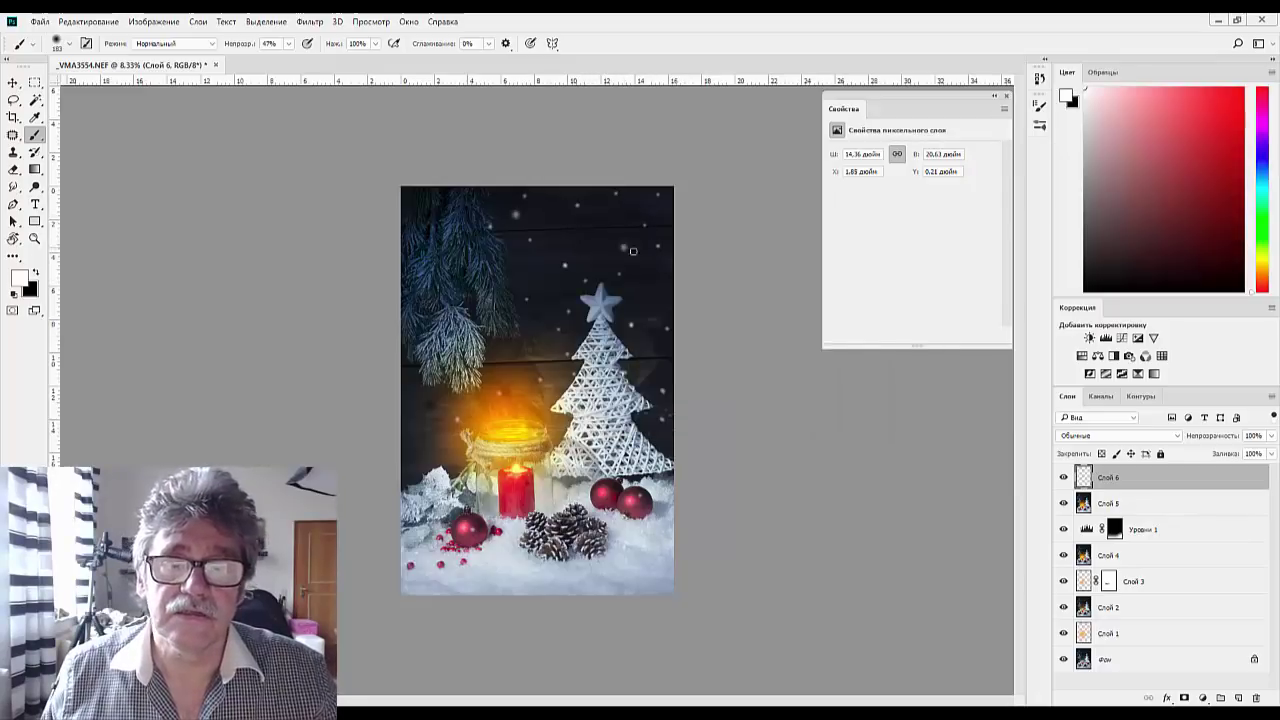
pyautogui.click(670, 303)
pyautogui.click(426, 405)
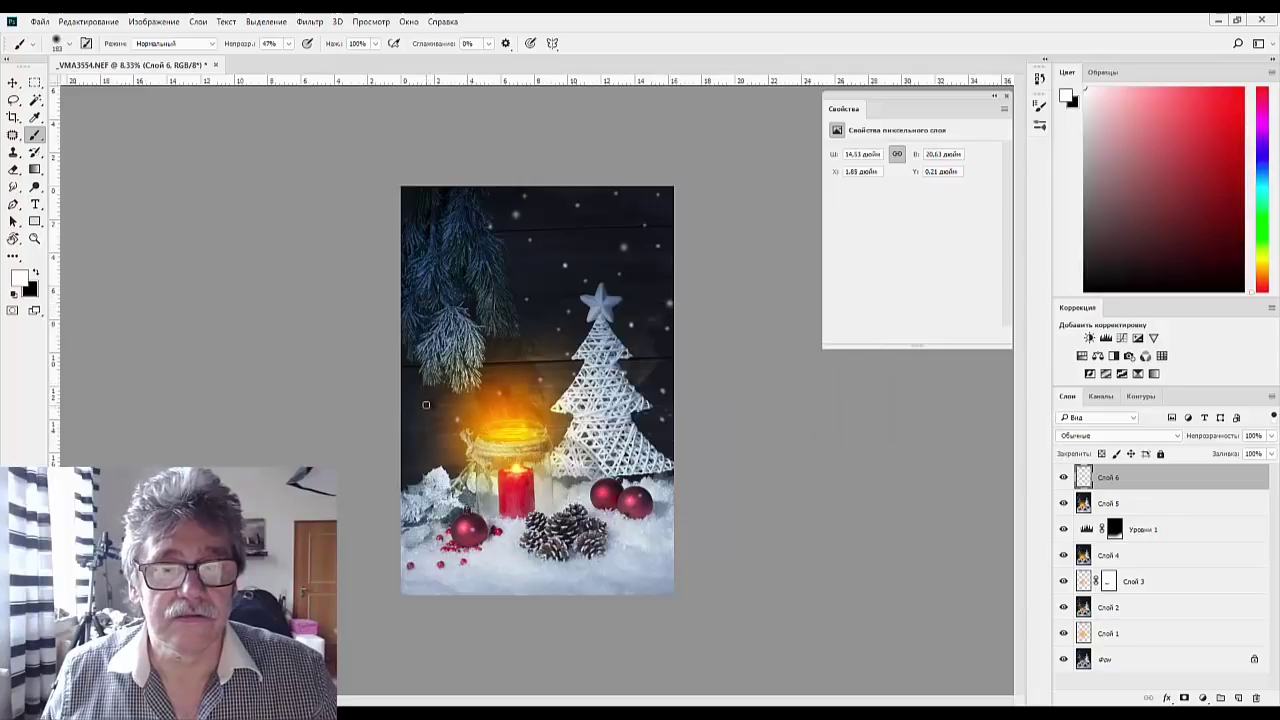
pyautogui.click(482, 266)
pyautogui.click(444, 243)
pyautogui.click(459, 207)
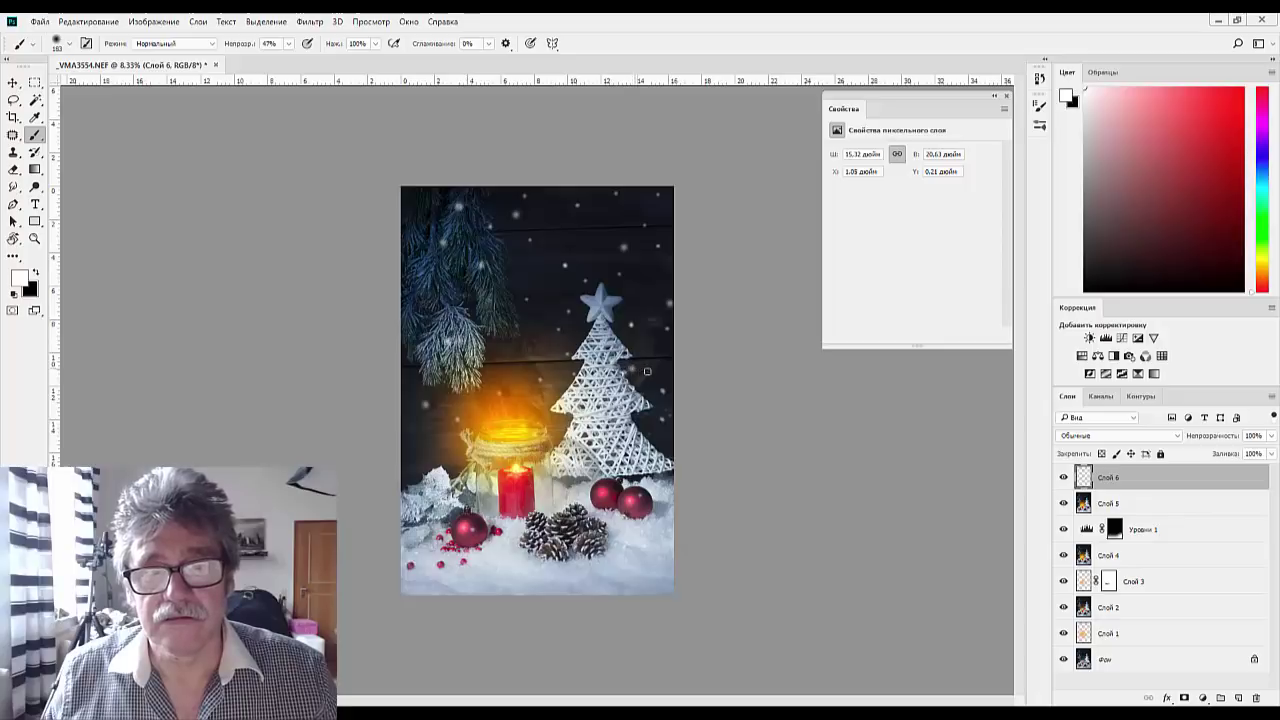
# Add very fine snowflakes over the dark background around the tree with brush sizes of 26 and 34 pixels
pyautogui.rightClick(657, 344)
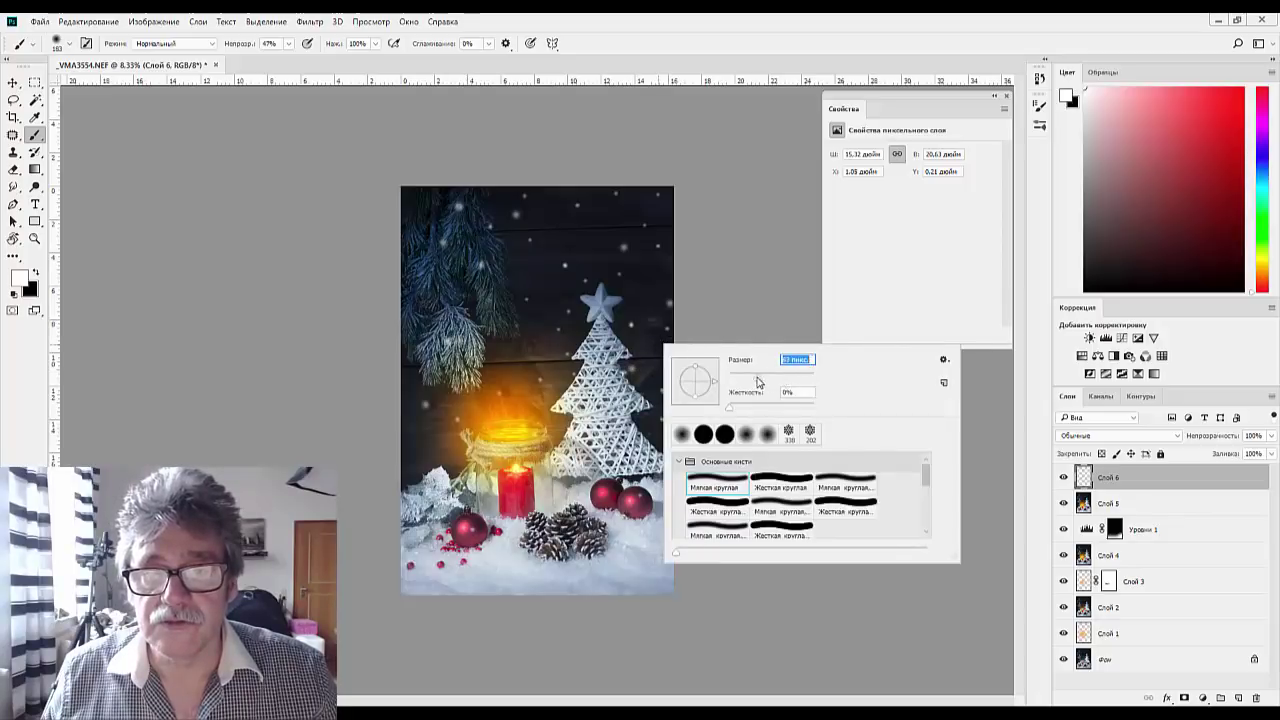
pyautogui.click(649, 346)
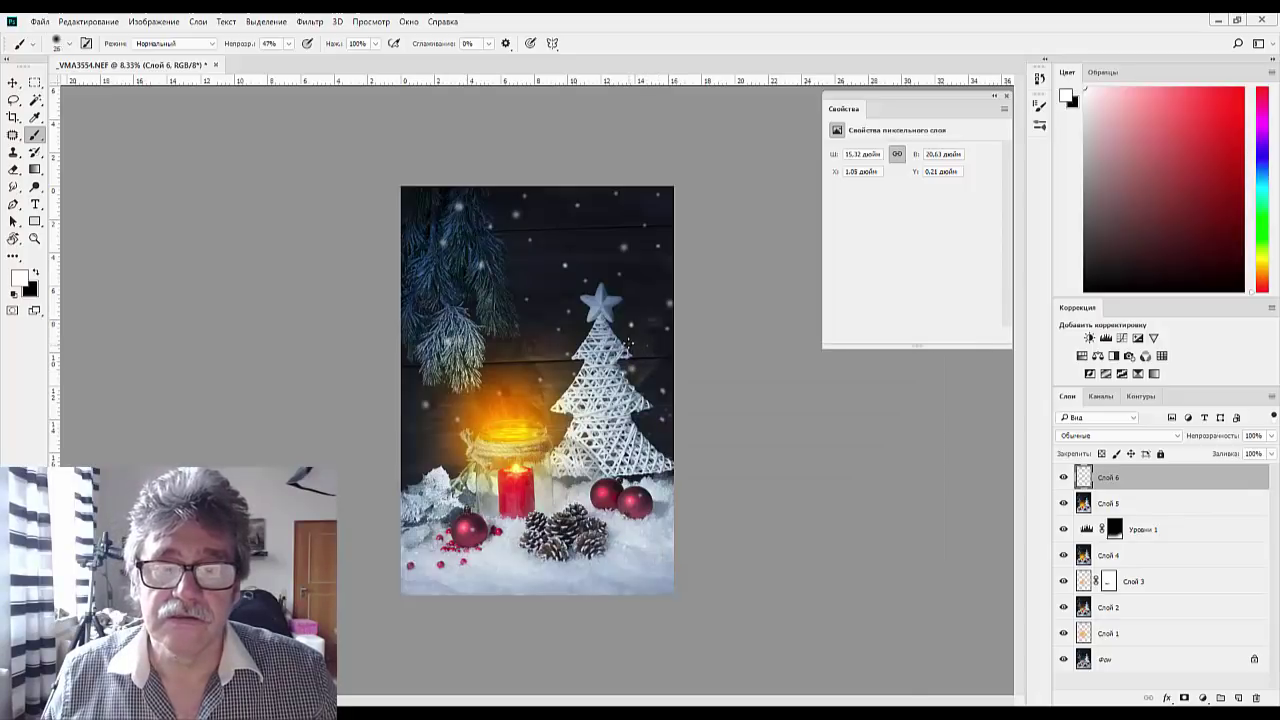
pyautogui.rightClick(646, 312)
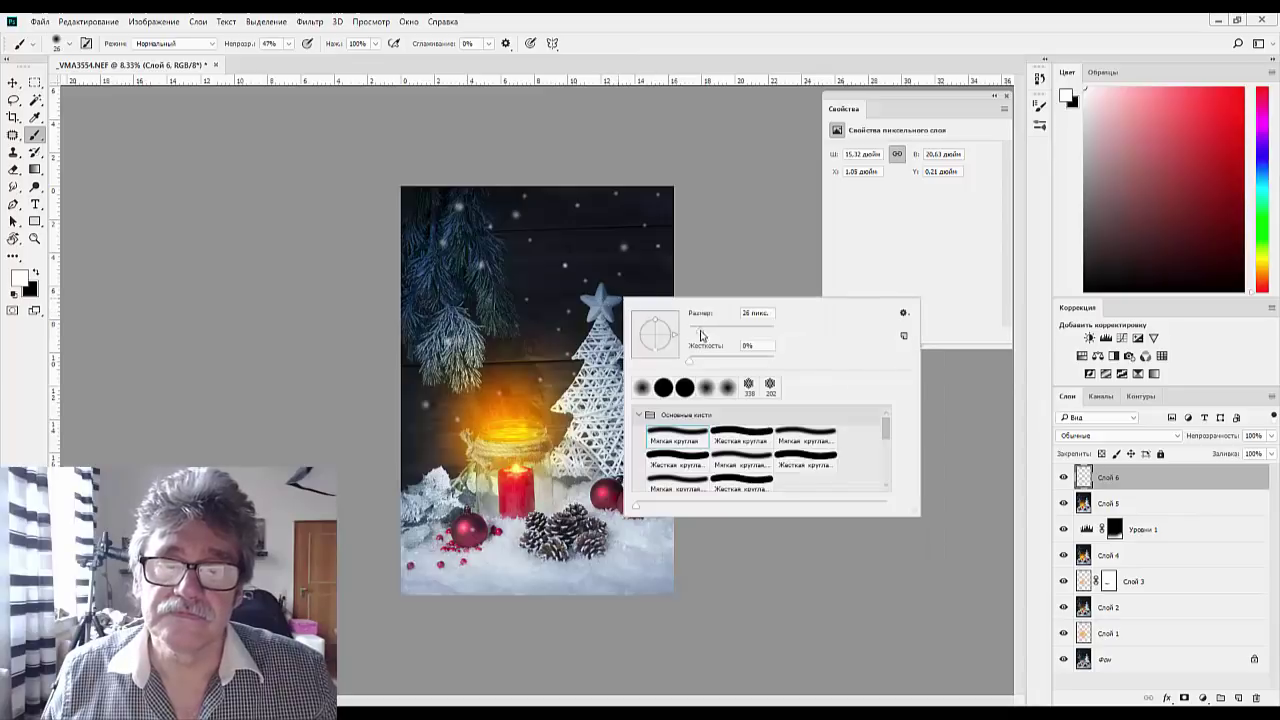
pyautogui.moveTo(701, 335); pyautogui.dragTo(703, 335)
pyautogui.click(559, 292)
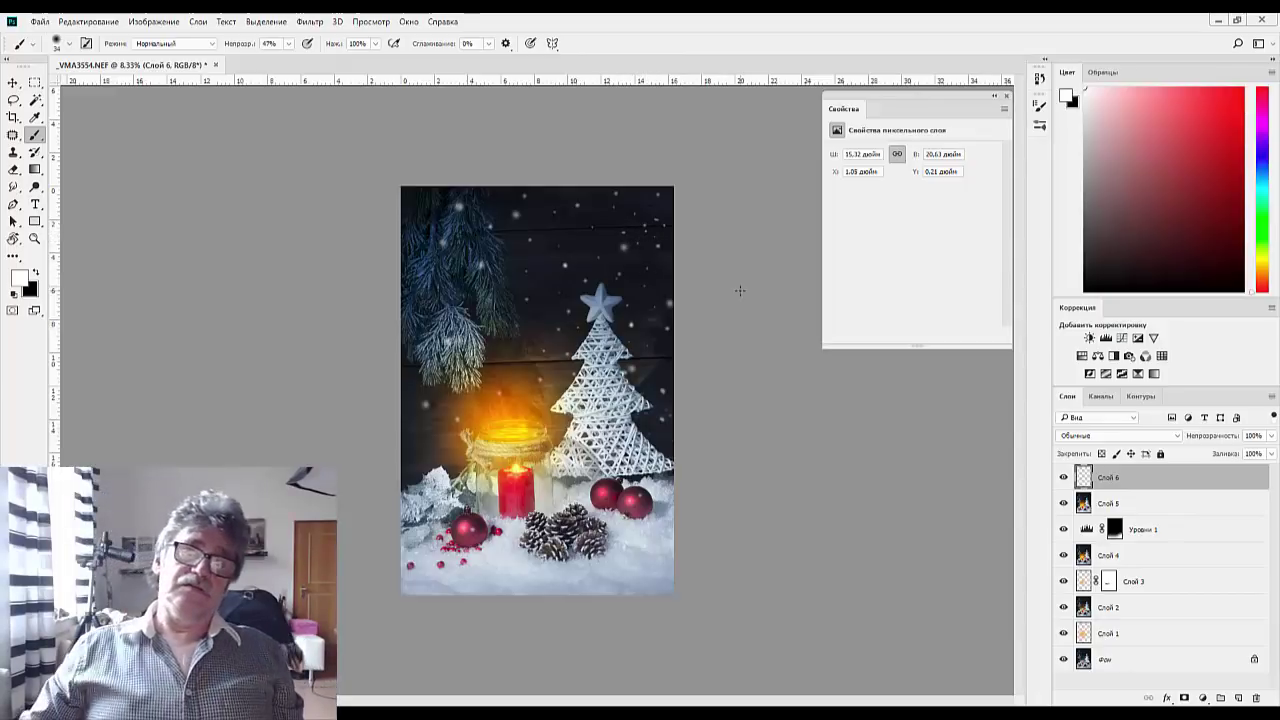
# Dab more snowflakes with a 69-pixel brush and set the brush opacity to 100%
pyautogui.rightClick(809, 428)
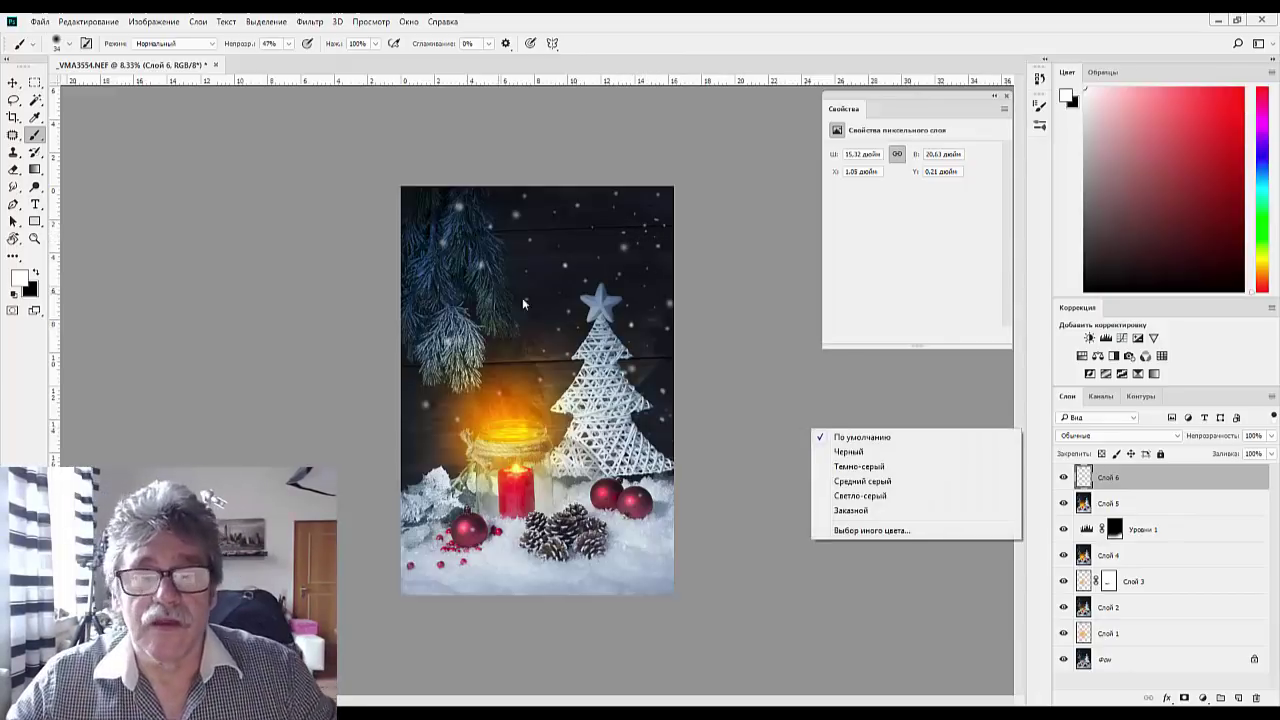
pyautogui.rightClick(542, 316)
pyautogui.moveTo(622, 350); pyautogui.dragTo(637, 350)
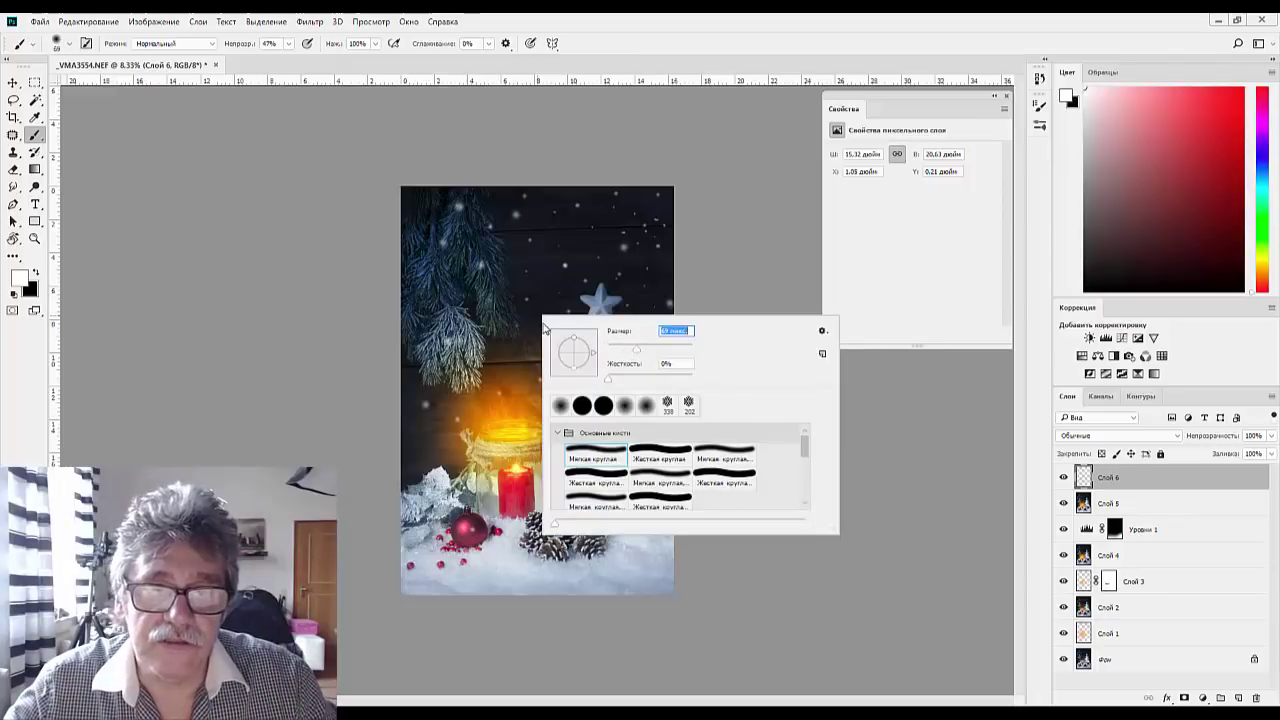
pyautogui.press('Return')
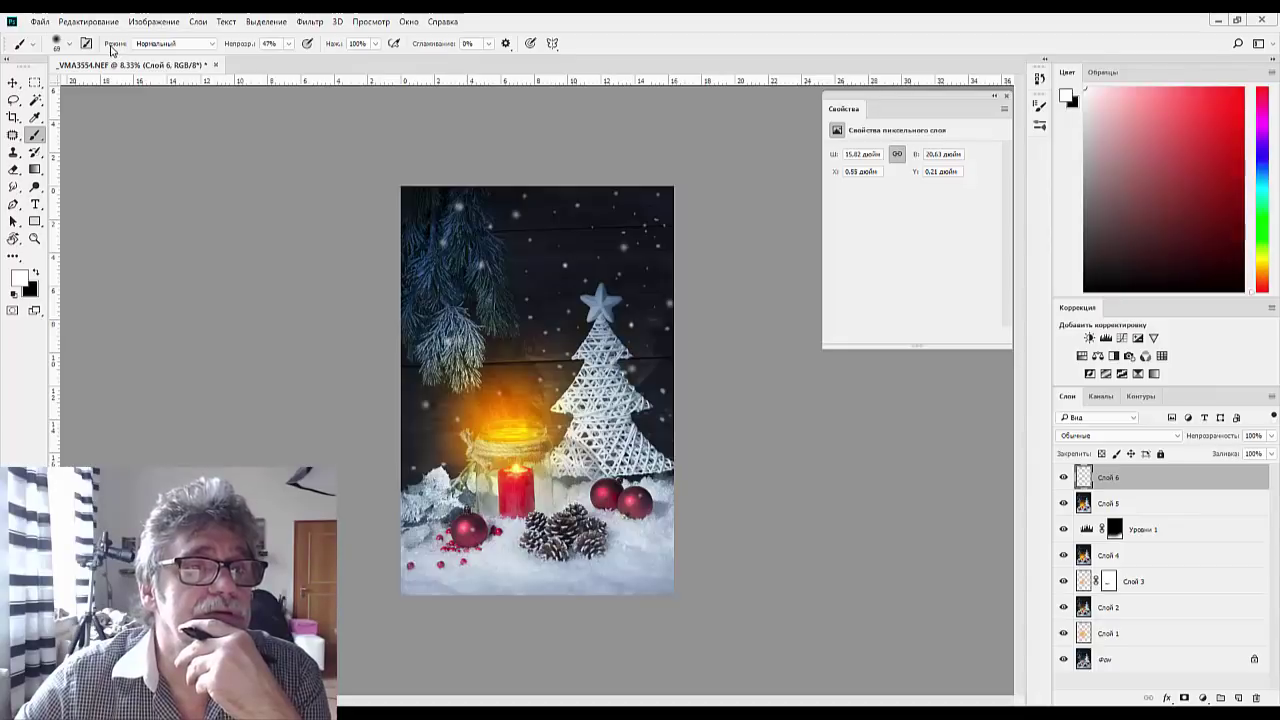
pyautogui.moveTo(241, 48); pyautogui.dragTo(452, 66)
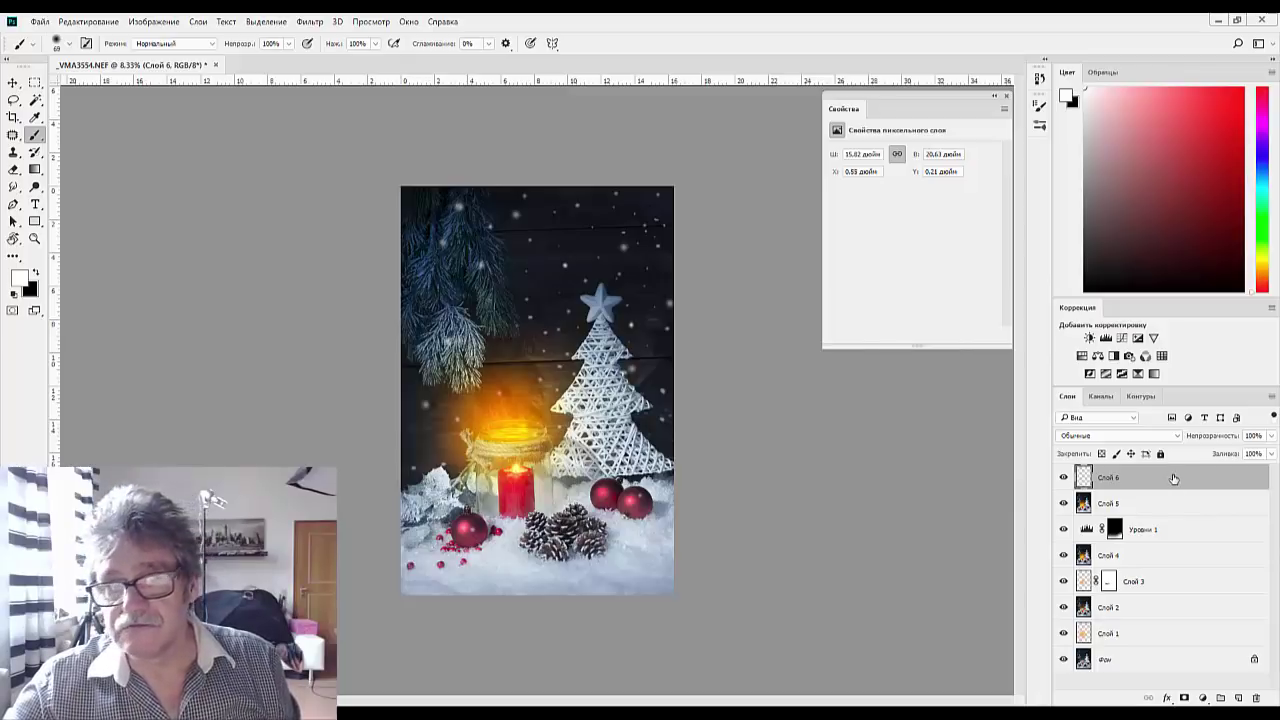
# Duplicate the snowflake layer twice to strengthen the snow and merge the three snowflake layers into one
pyautogui.moveTo(1174, 480); pyautogui.dragTo(1241, 698)
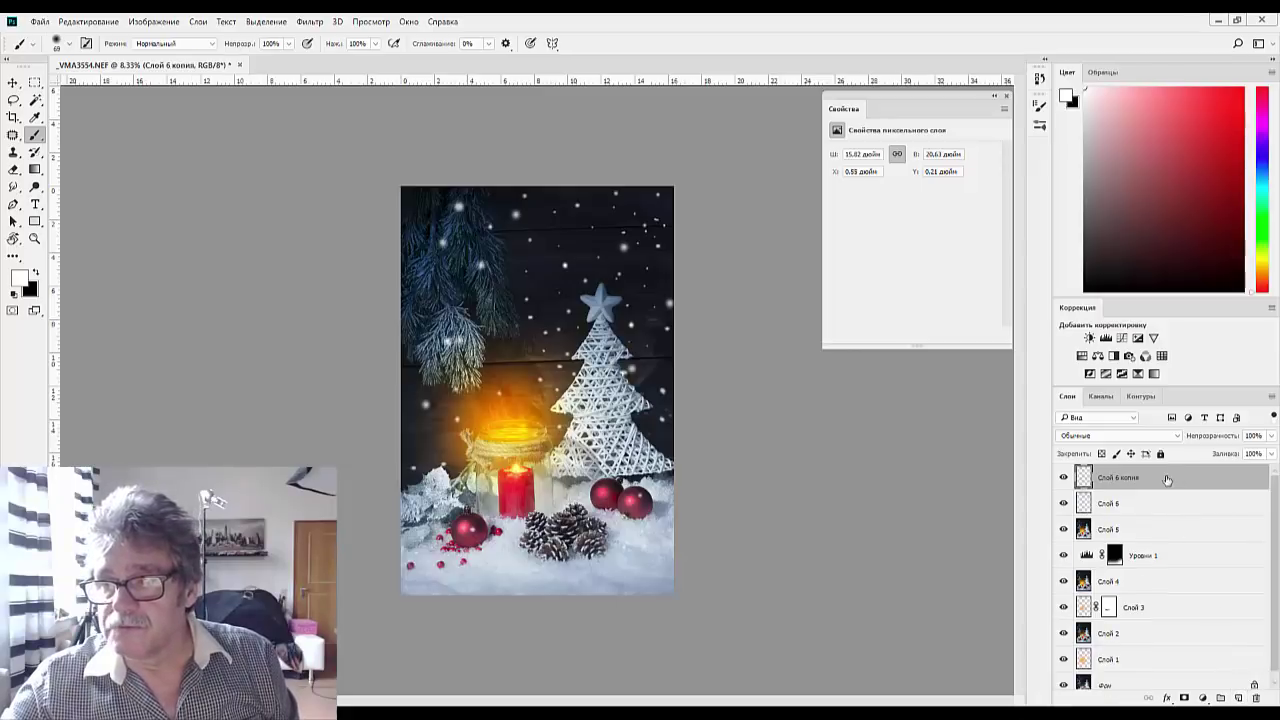
pyautogui.moveTo(1166, 480); pyautogui.dragTo(1237, 698)
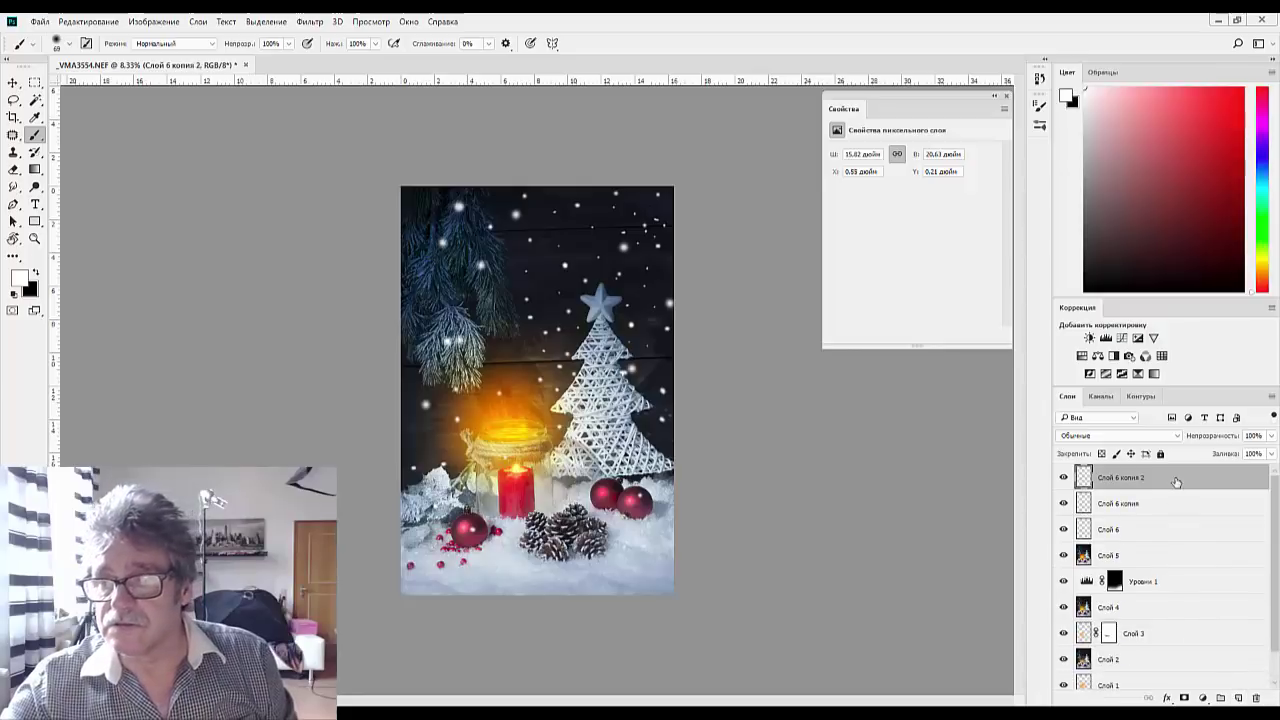
pyautogui.keyDown('shift'); pyautogui.click(1160, 530); pyautogui.keyUp('shift')
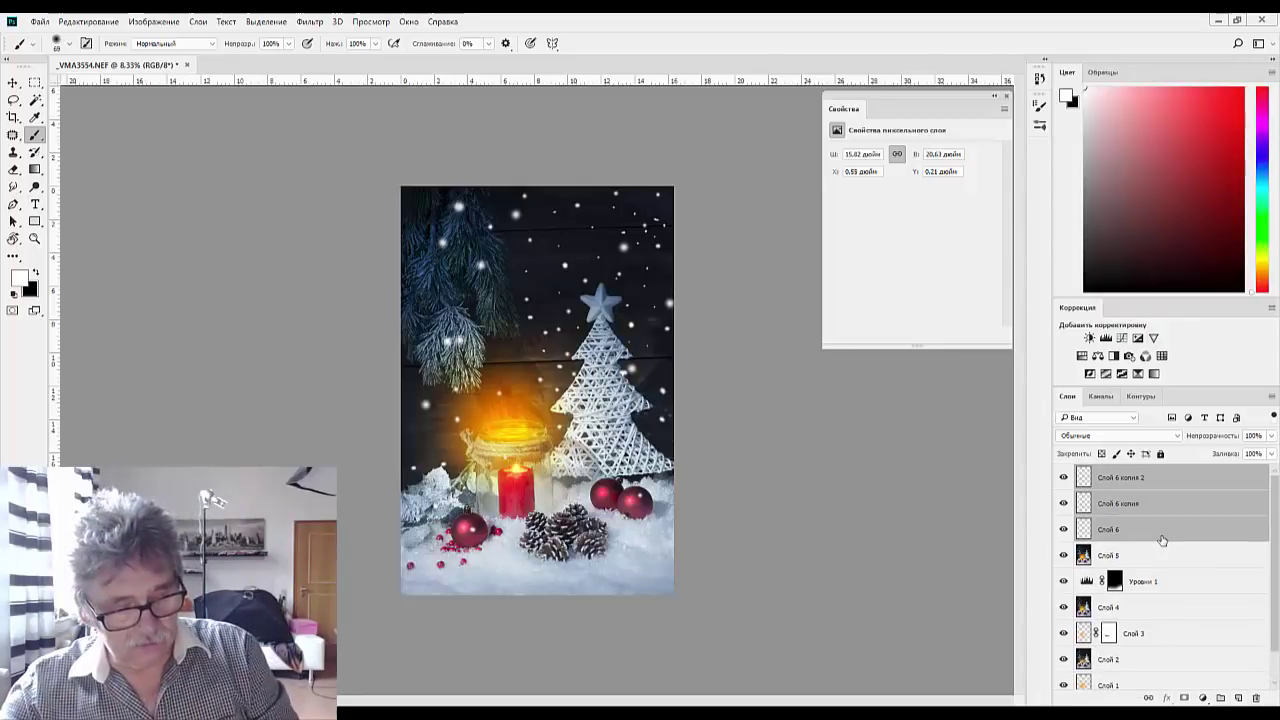
pyautogui.hotkey('ctrl', 'e')
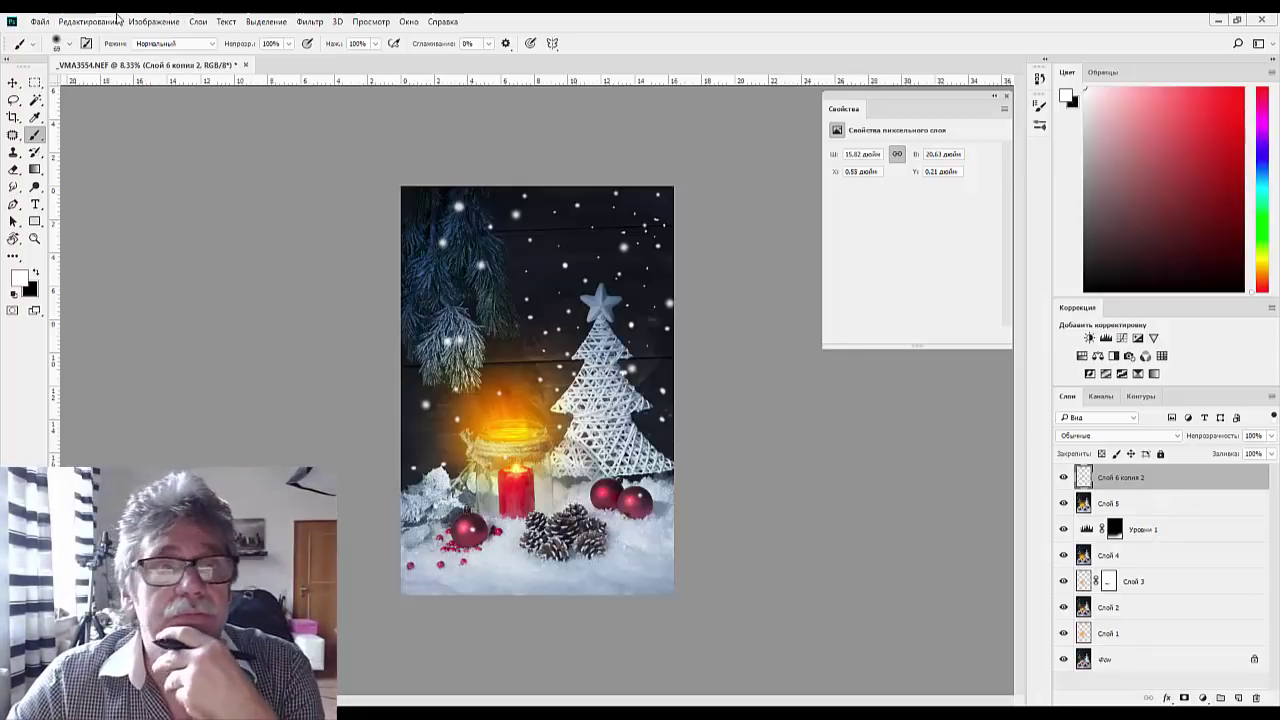
# Apply Motion Blur to the merged snow layer with a 90° angle and 49-pixel distance, and slightly lower the layer's opacity
pyautogui.click(308, 21)
pyautogui.moveTo(266, 21)
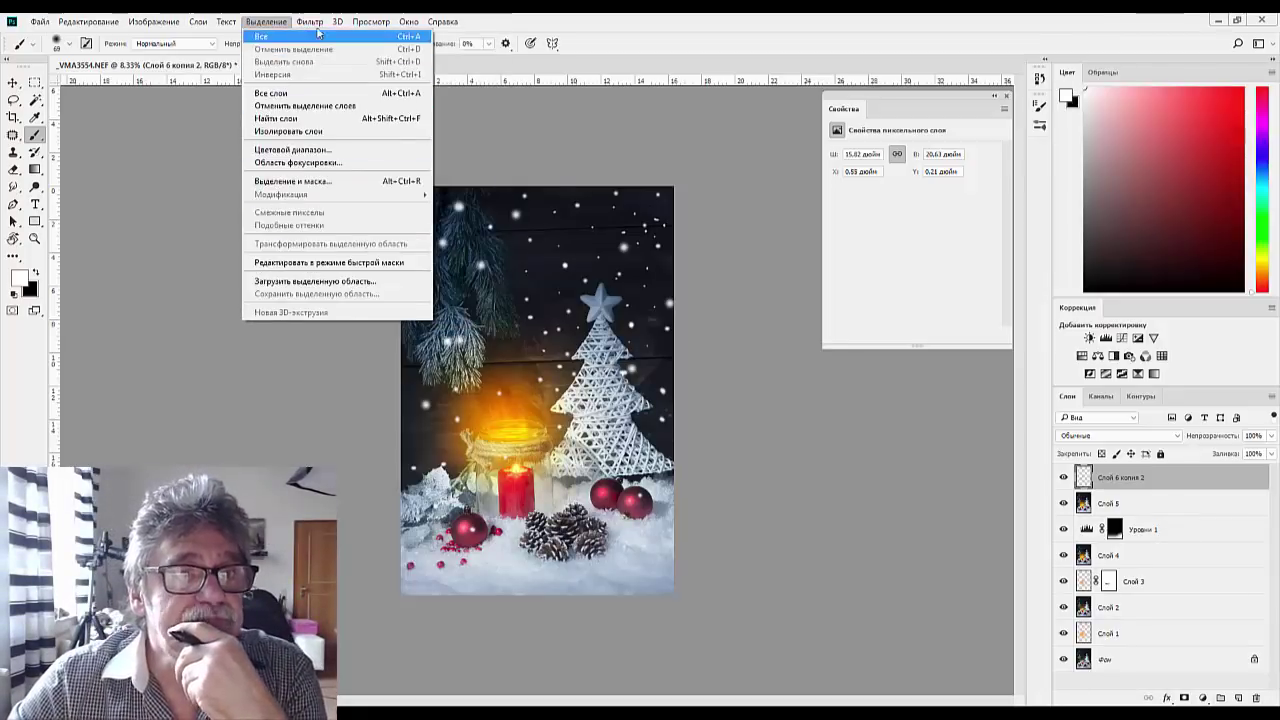
pyautogui.moveTo(310, 21)
pyautogui.moveTo(332, 221)
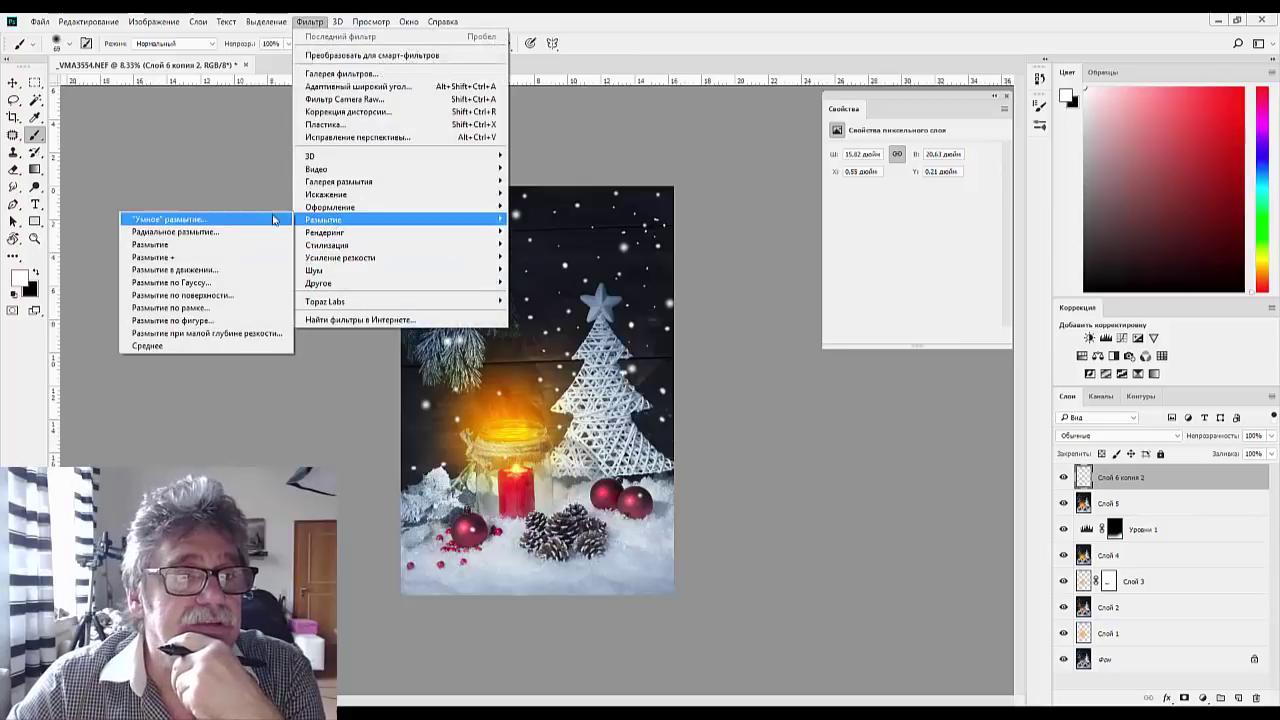
pyautogui.click(162, 270)
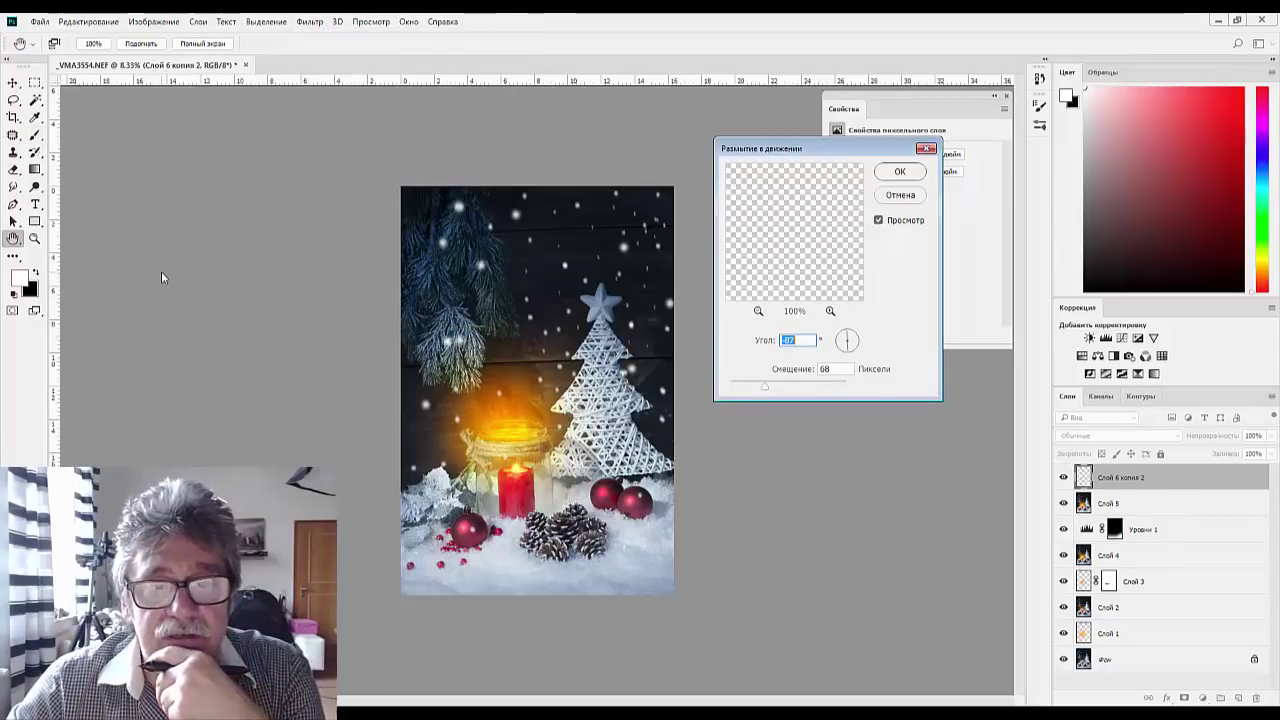
pyautogui.click(859, 333)
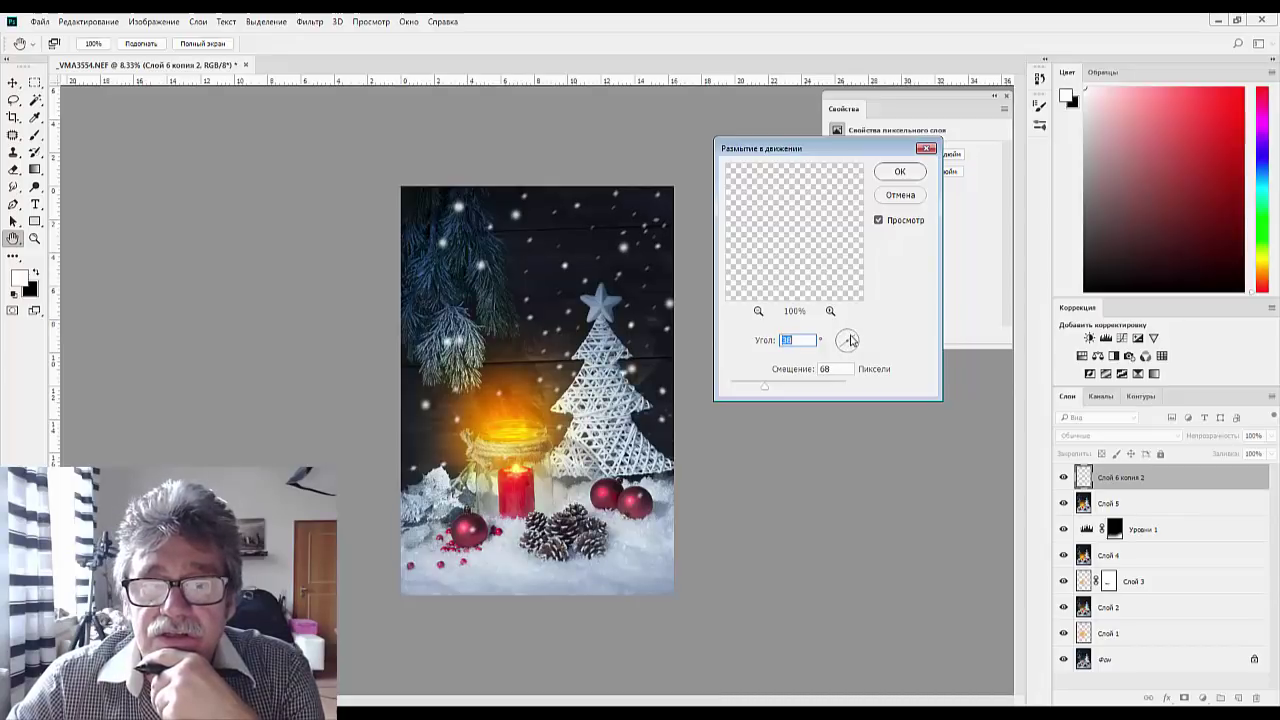
pyautogui.moveTo(851, 340); pyautogui.dragTo(846, 338)
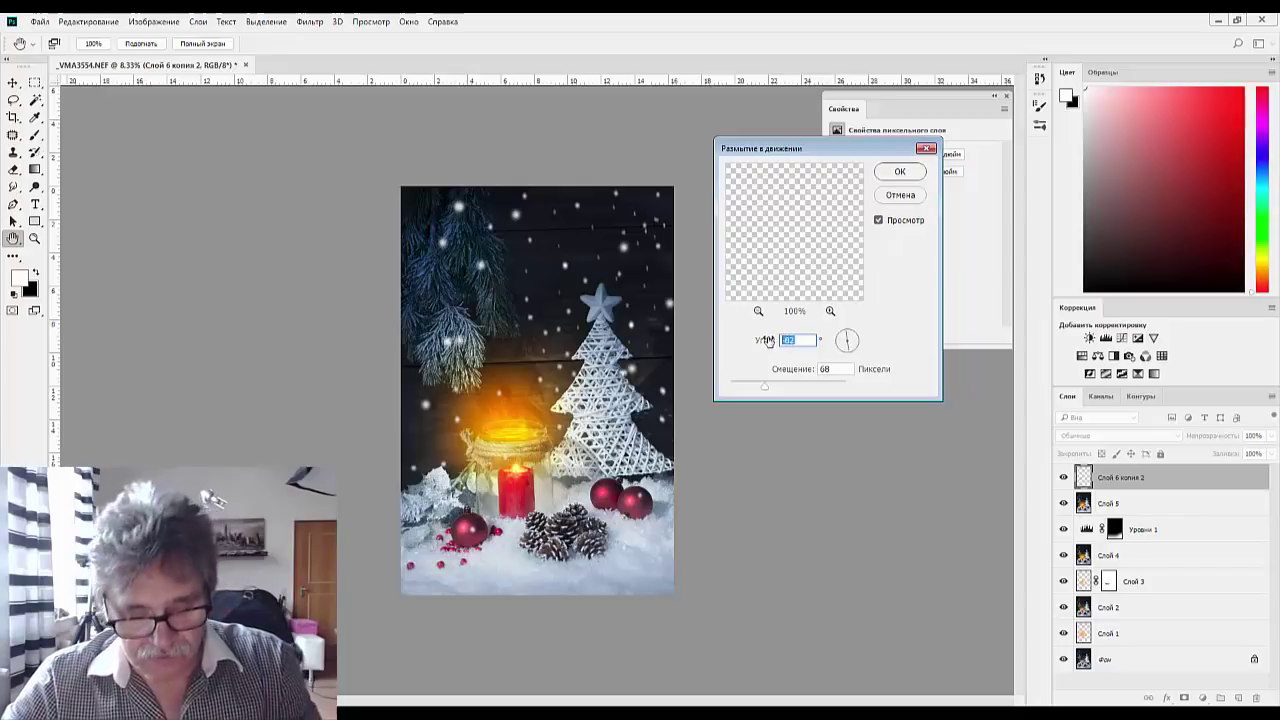
pyautogui.write('90')
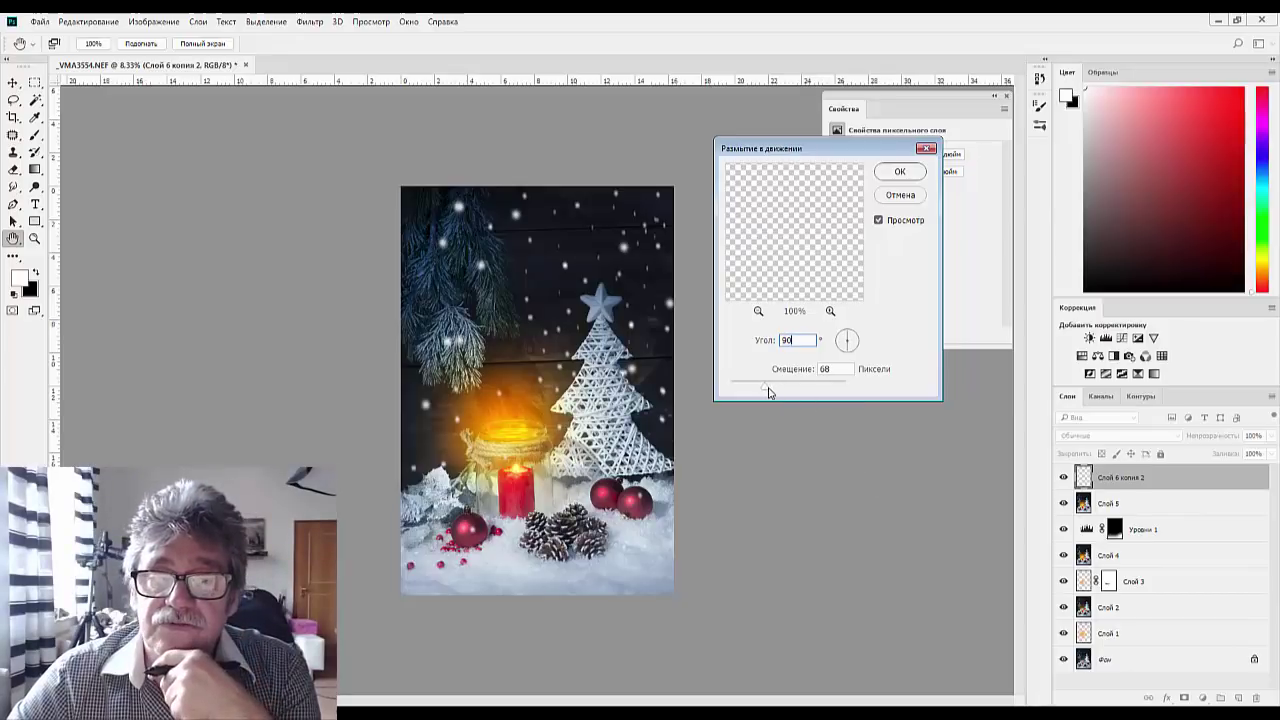
pyautogui.moveTo(764, 393); pyautogui.dragTo(760, 393)
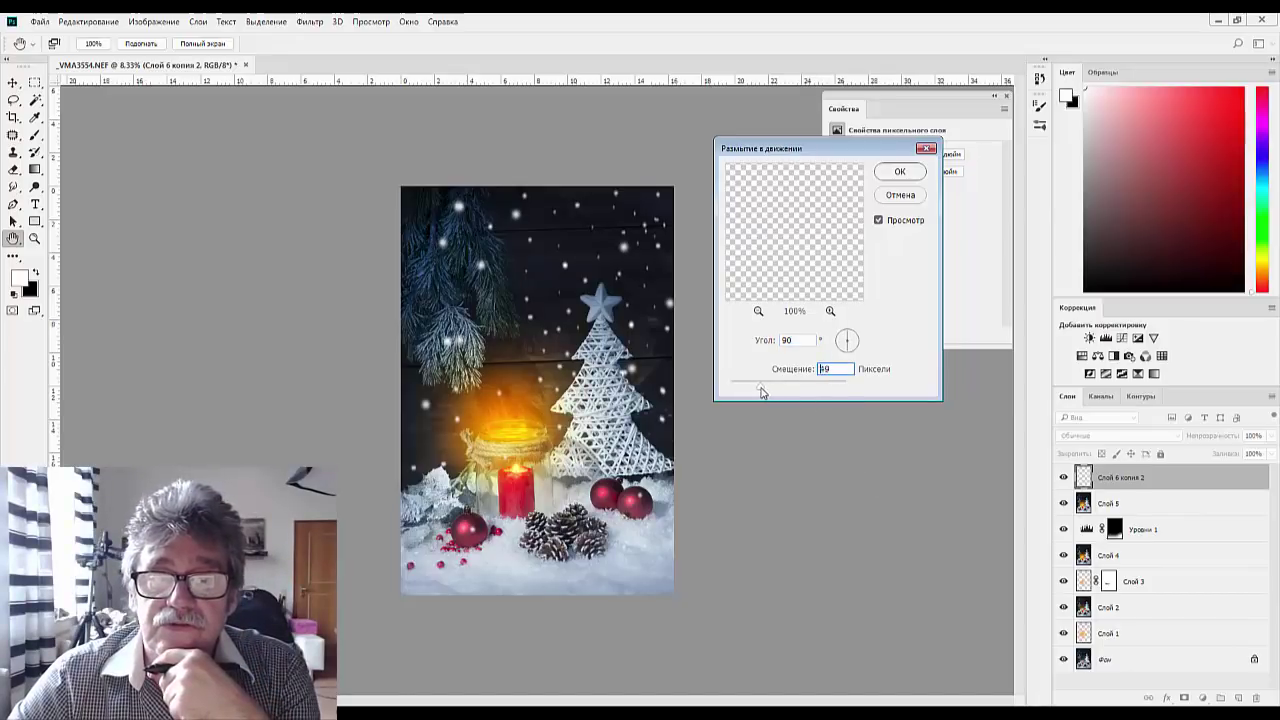
pyautogui.click(896, 172)
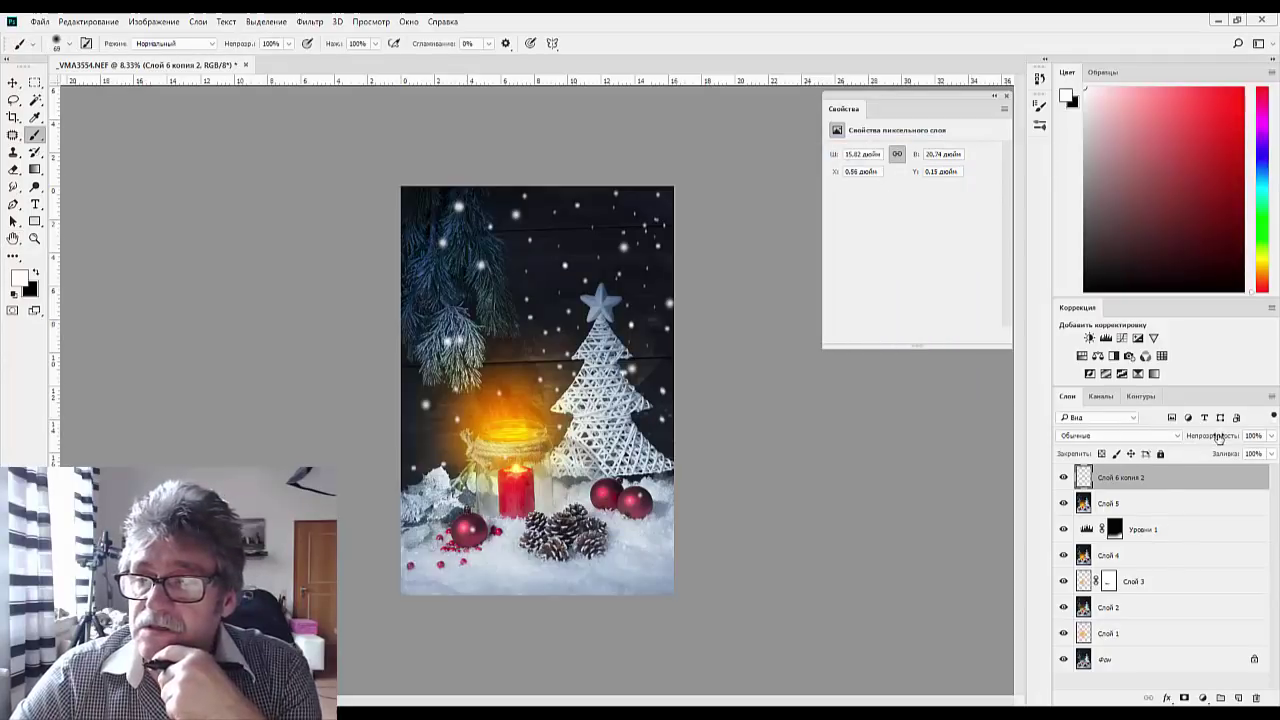
pyautogui.moveTo(1220, 440)
pyautogui.mouseDown()
pyautogui.moveTo(1187, 440)
pyautogui.moveTo(1208, 438)
pyautogui.mouseUp()
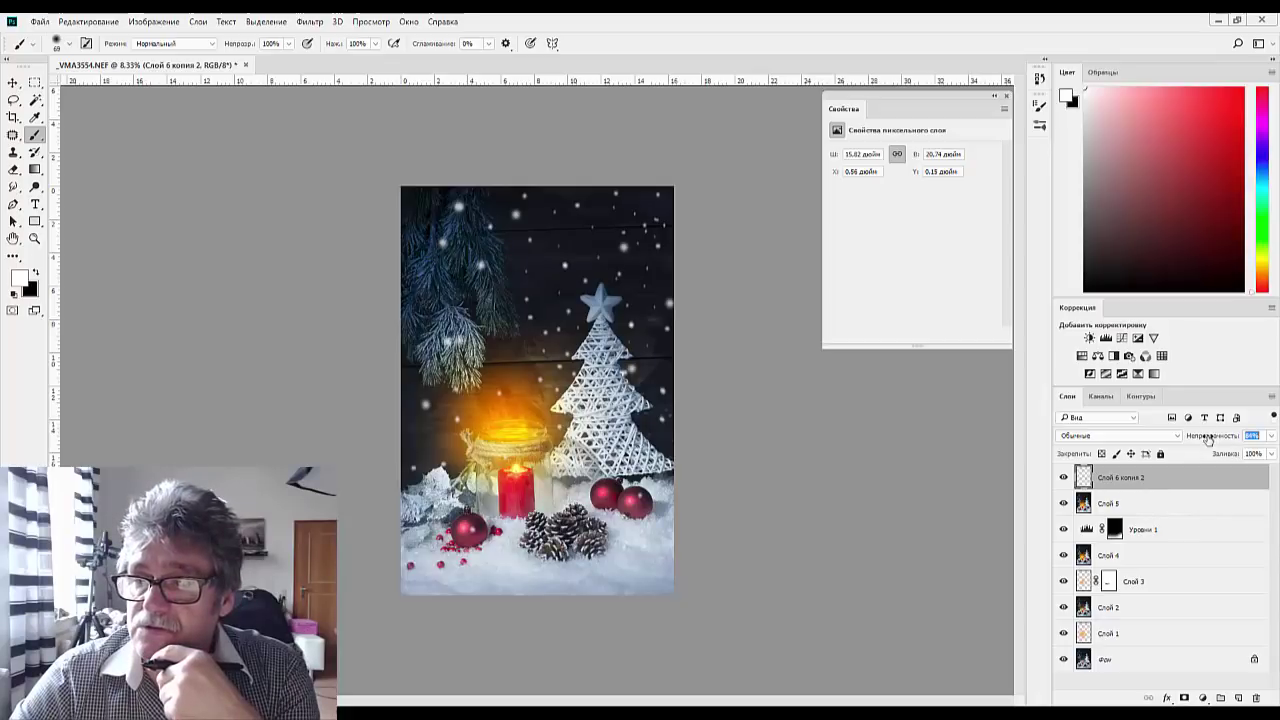
pyautogui.moveTo(1209, 439); pyautogui.dragTo(1208, 440)
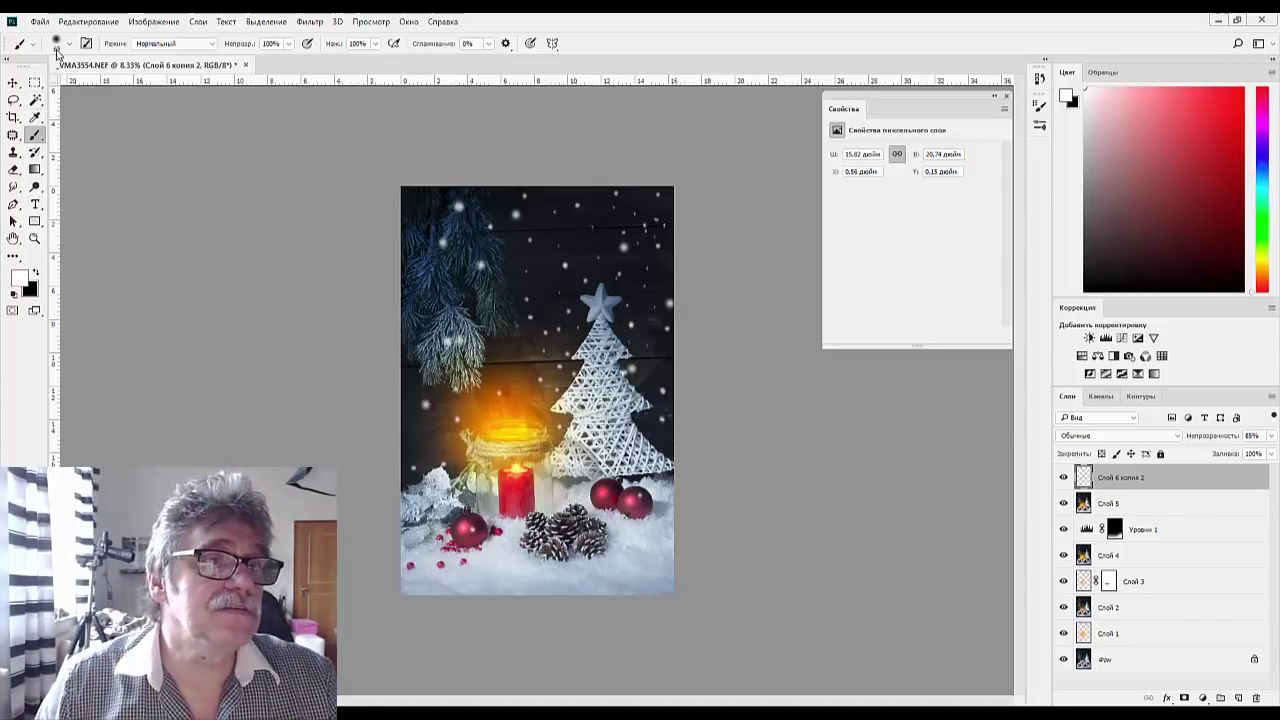
# Choose a snowflake-shaped brush tip, reduce it to 180 pixels, and add a new empty layer above the blurred snow
pyautogui.click(20, 46)
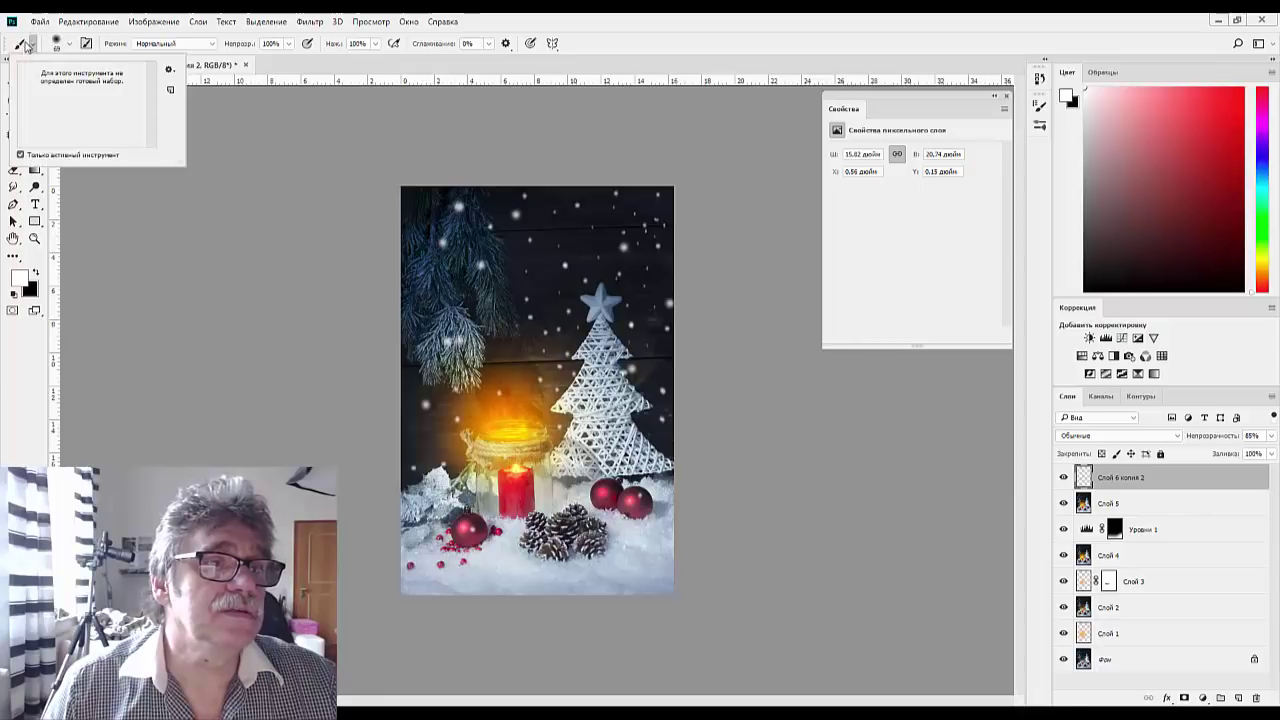
pyautogui.click(86, 46)
pyautogui.click(86, 46)
pyautogui.click(86, 46)
pyautogui.click(86, 46)
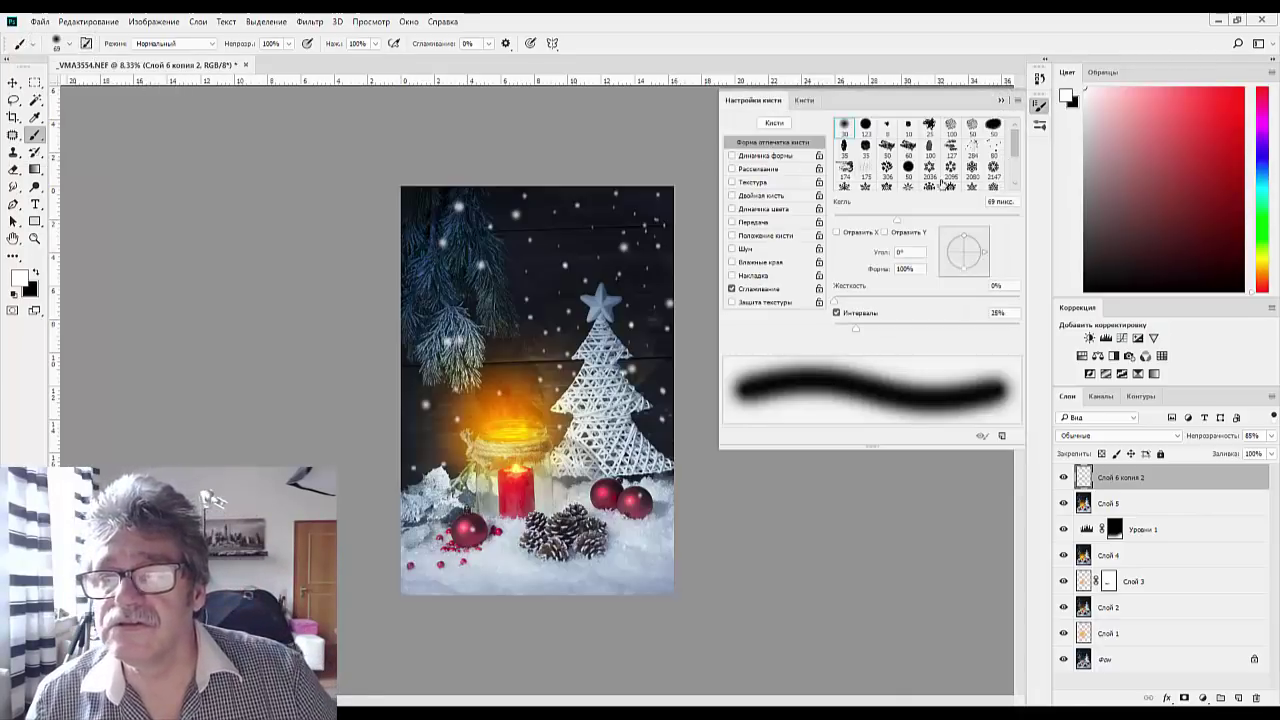
pyautogui.scroll(-3, 1013, 147)
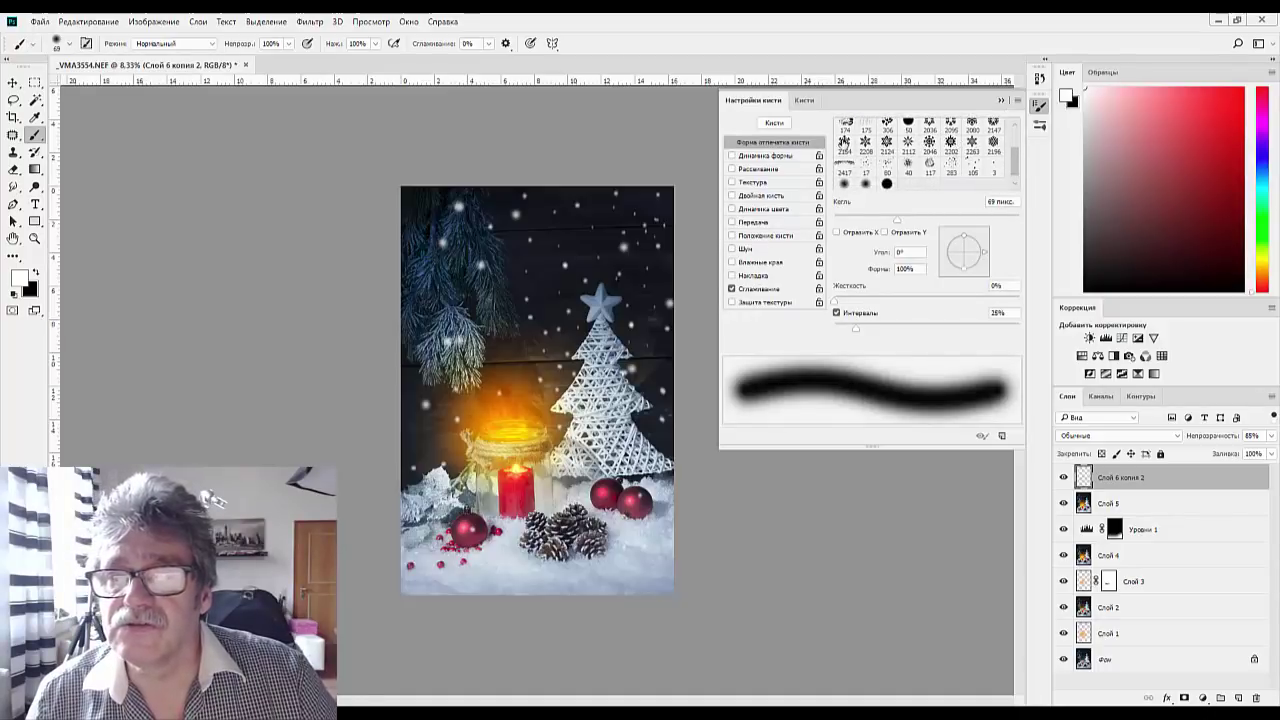
pyautogui.click(844, 142)
pyautogui.rightClick(645, 228)
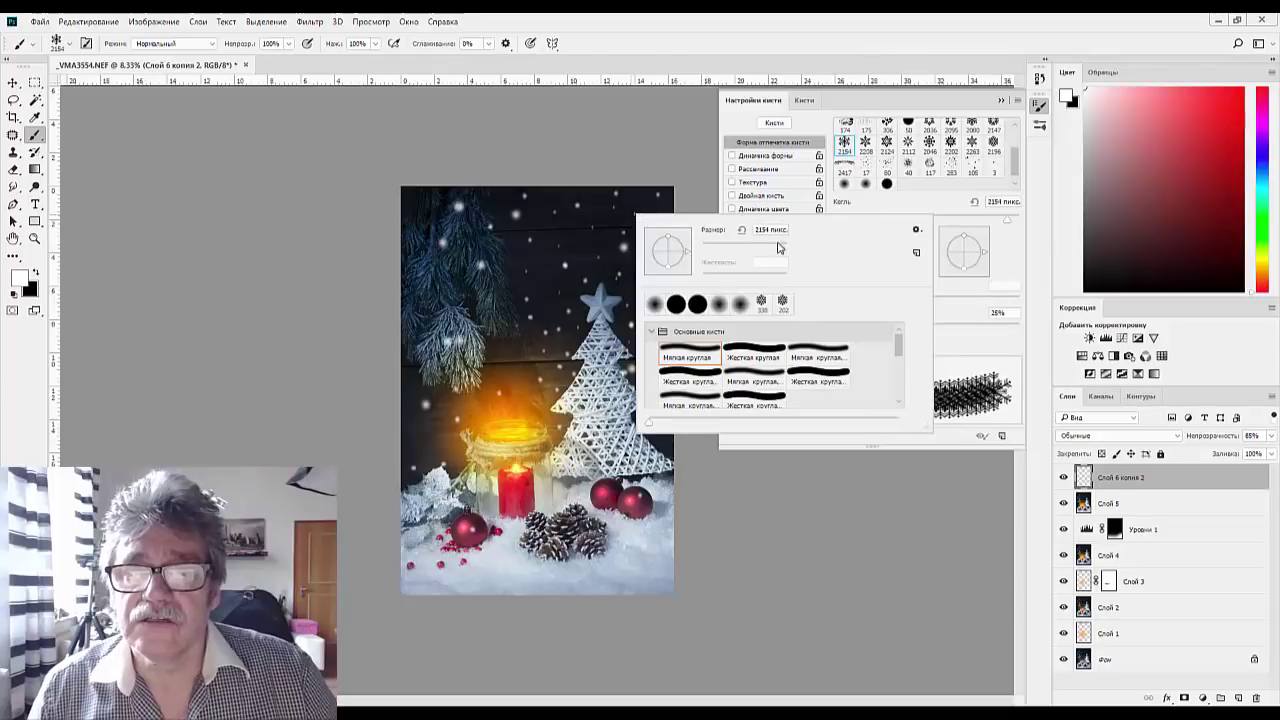
pyautogui.moveTo(724, 243); pyautogui.dragTo(766, 250)
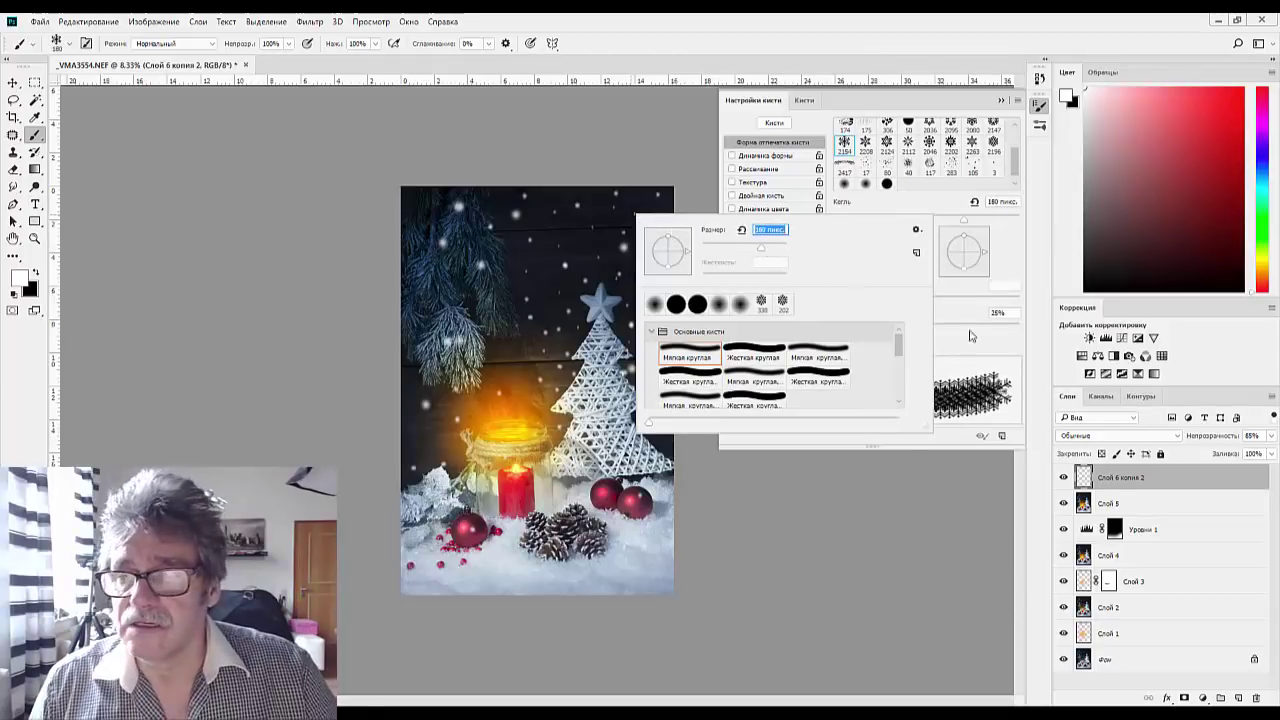
pyautogui.click(1238, 697)
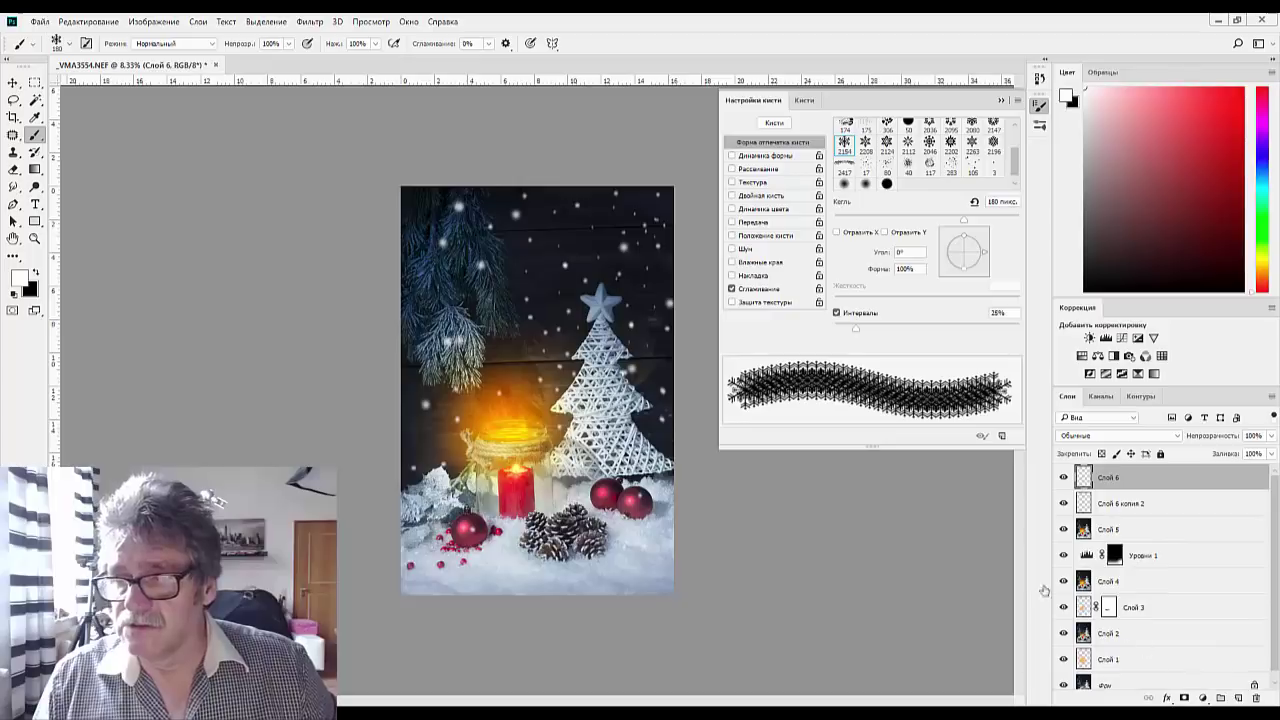
# Stamp individual snowflakes across the dark background, fir branches and red ornaments on the new layer
pyautogui.click(657, 206)
pyautogui.click(535, 192)
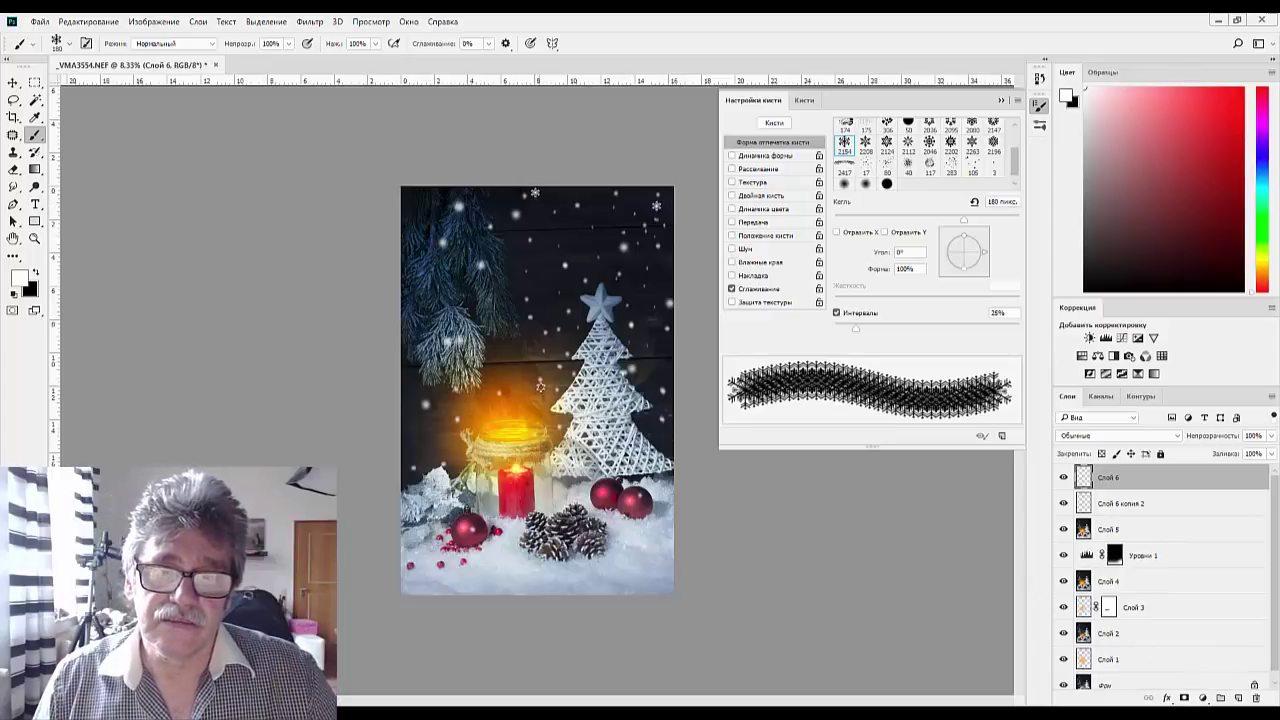
pyautogui.click(630, 334)
pyautogui.click(589, 253)
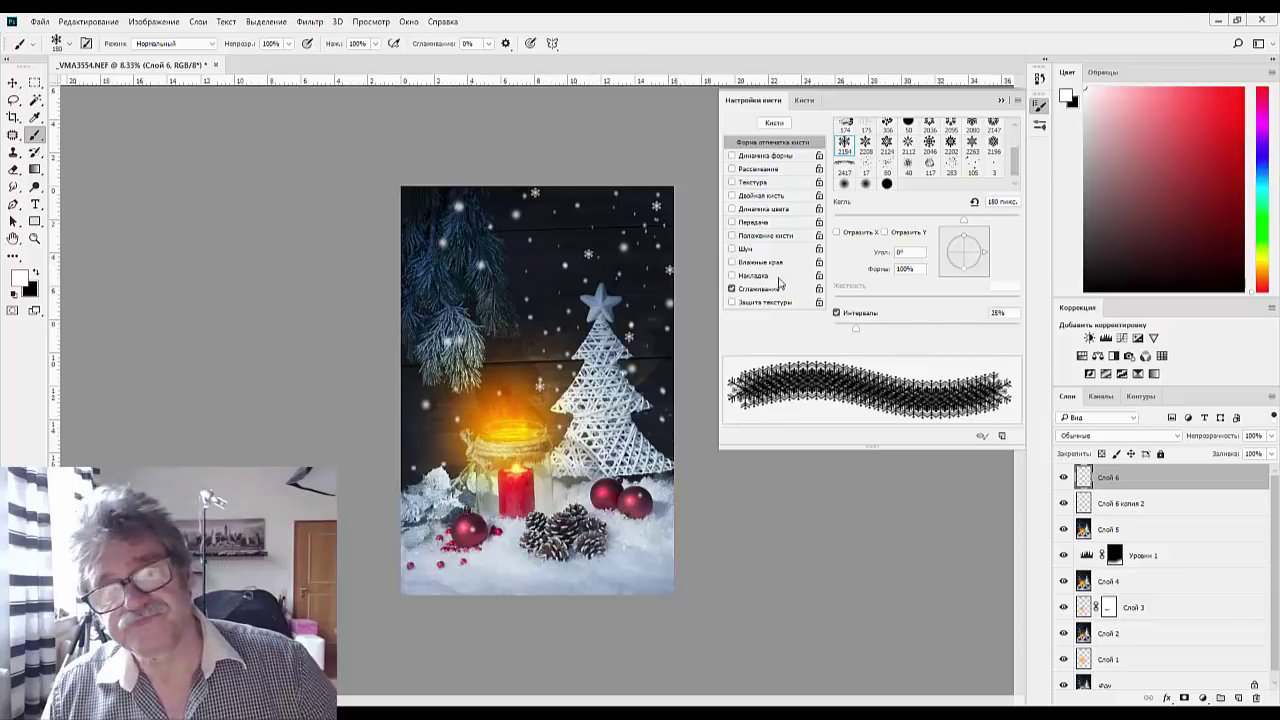
pyautogui.click(436, 190)
pyautogui.click(421, 350)
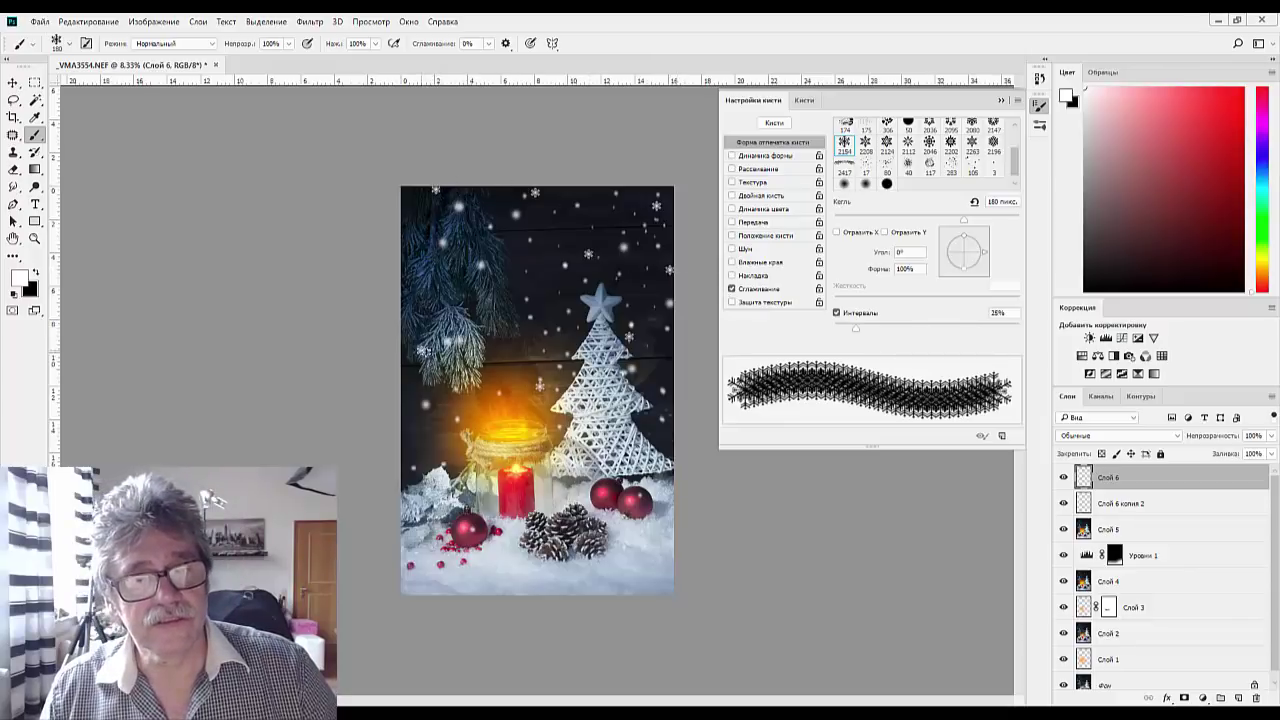
pyautogui.click(463, 384)
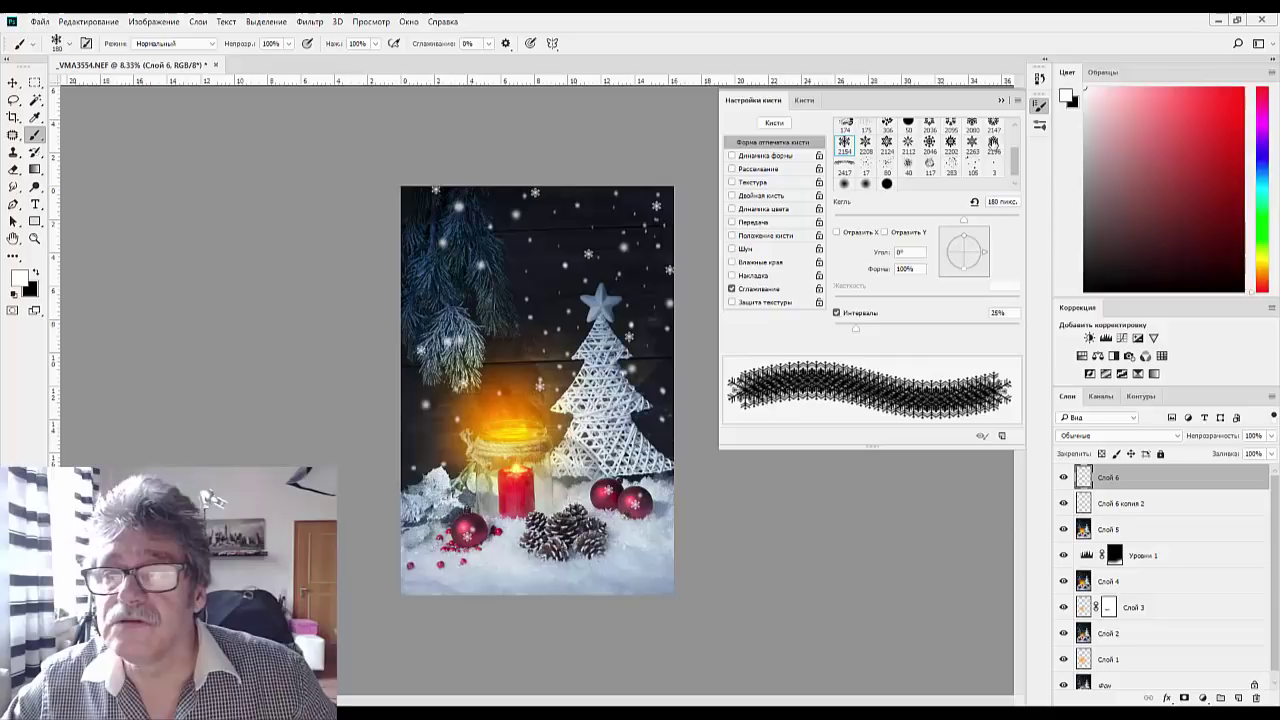
# Switch to the ornate 2208 snowflake tip, adjust its size above the previous brush, and stamp a few larger snowflakes
pyautogui.click(866, 142)
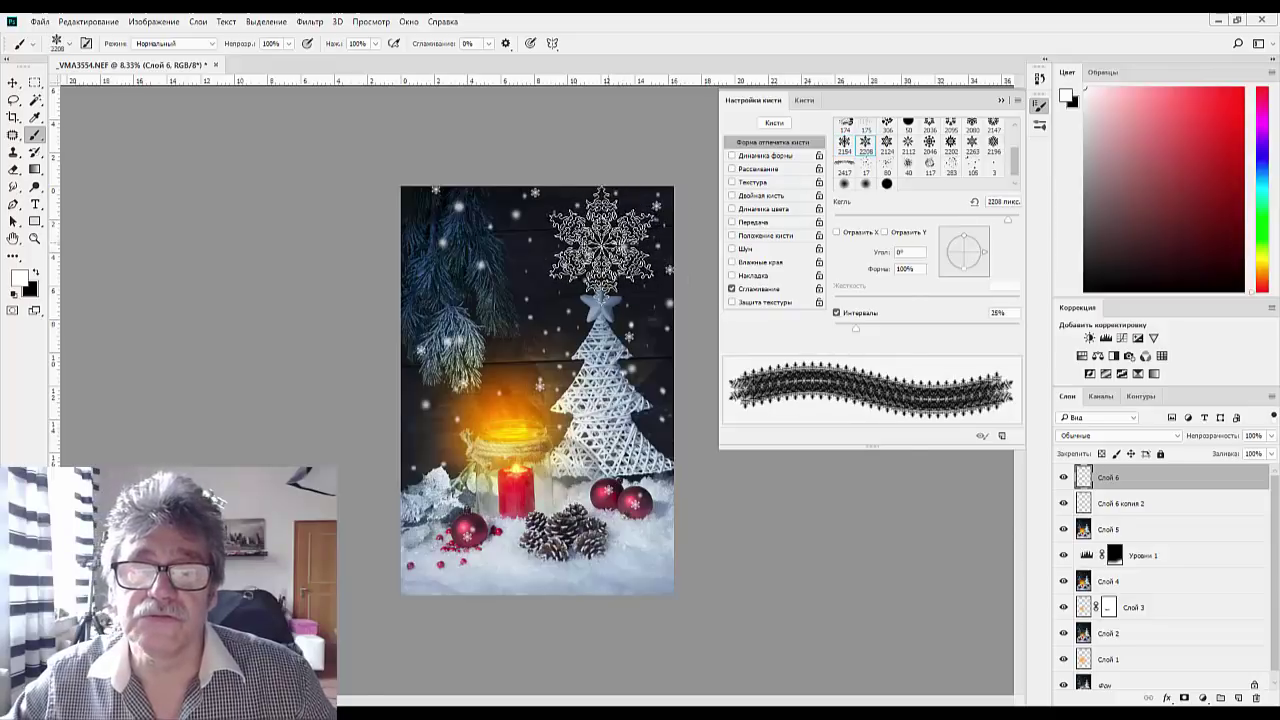
pyautogui.rightClick(610, 242)
pyautogui.moveTo(741, 280); pyautogui.dragTo(706, 278)
pyautogui.press('Return')
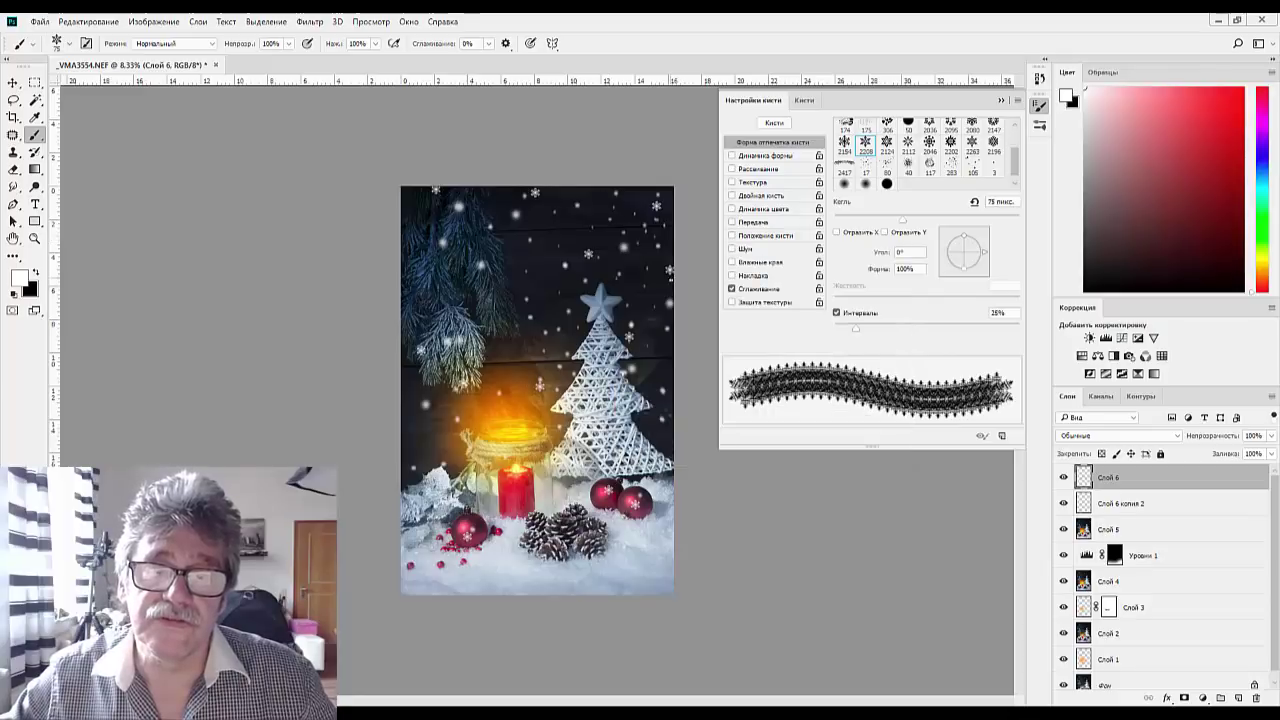
pyautogui.rightClick(612, 223)
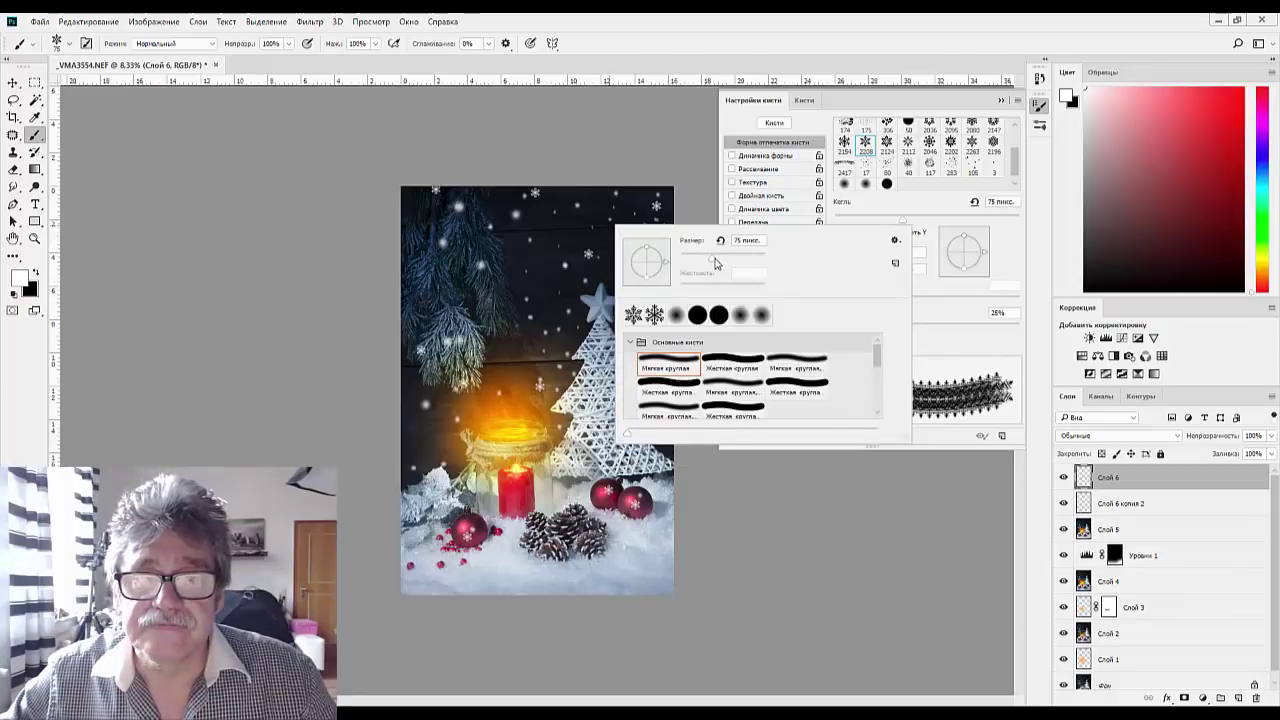
pyautogui.moveTo(713, 258); pyautogui.dragTo(746, 258)
pyautogui.press('Return')
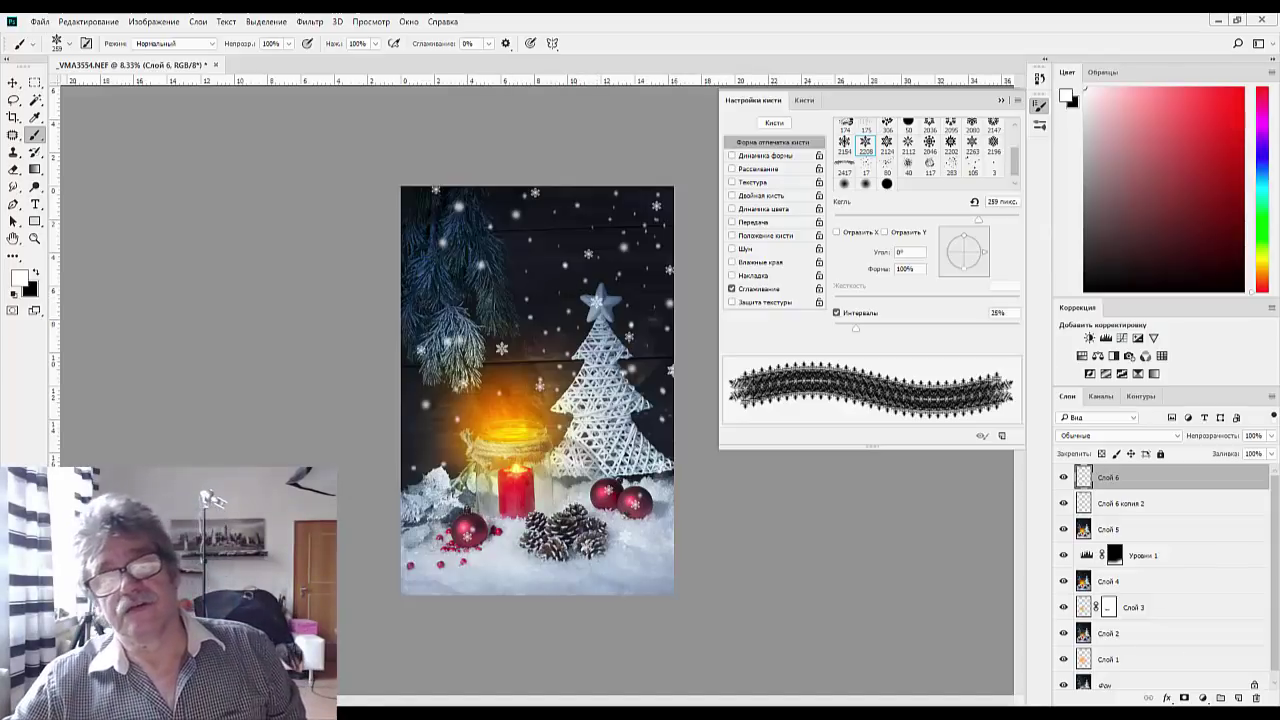
# Stamp all visible layers into a new layer and add a Photo Filter adjustment using Cooling Filter (82)
pyautogui.hotkey('alt', 'shift')
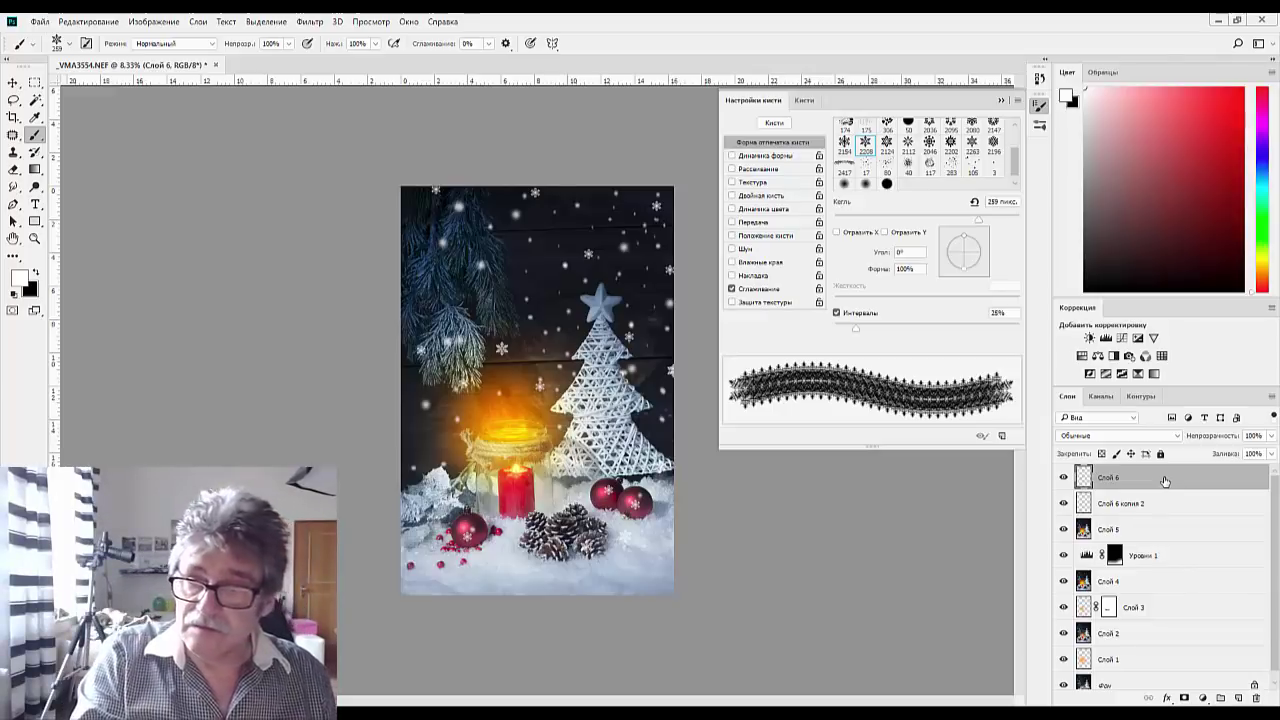
pyautogui.hotkey('ctrl', 'shift', 'alt', 'e')
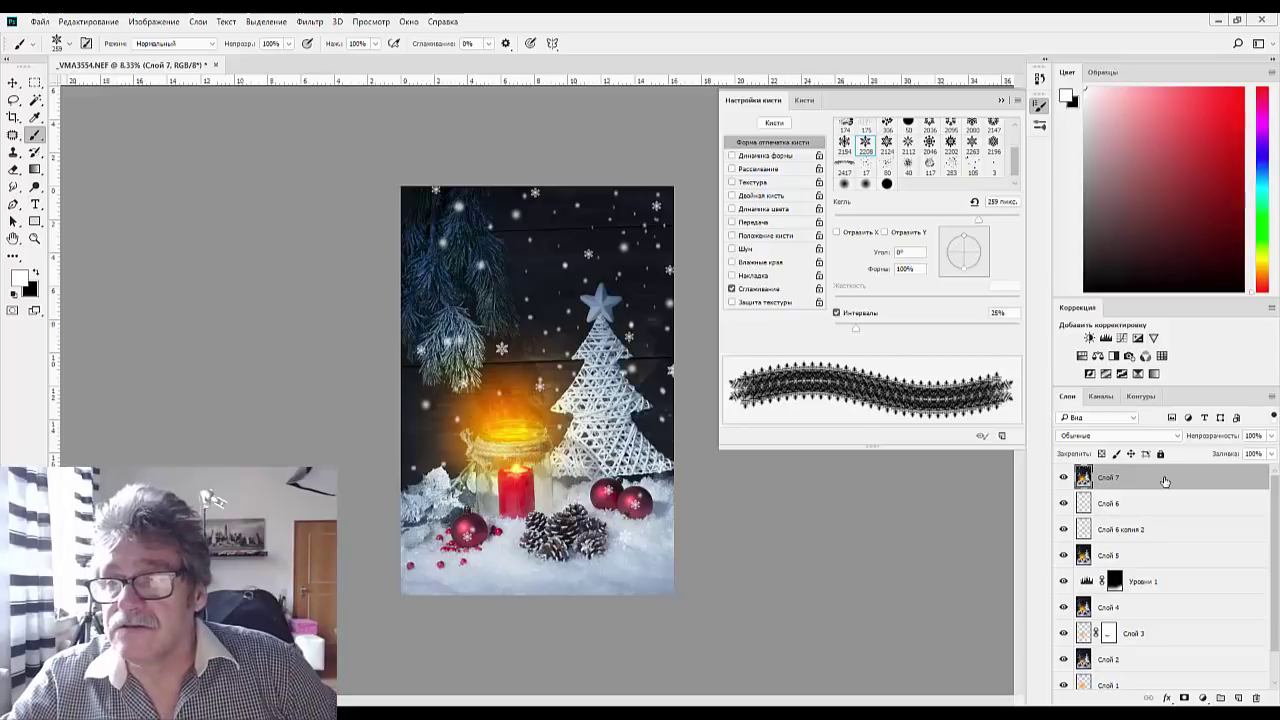
pyautogui.click(1128, 357)
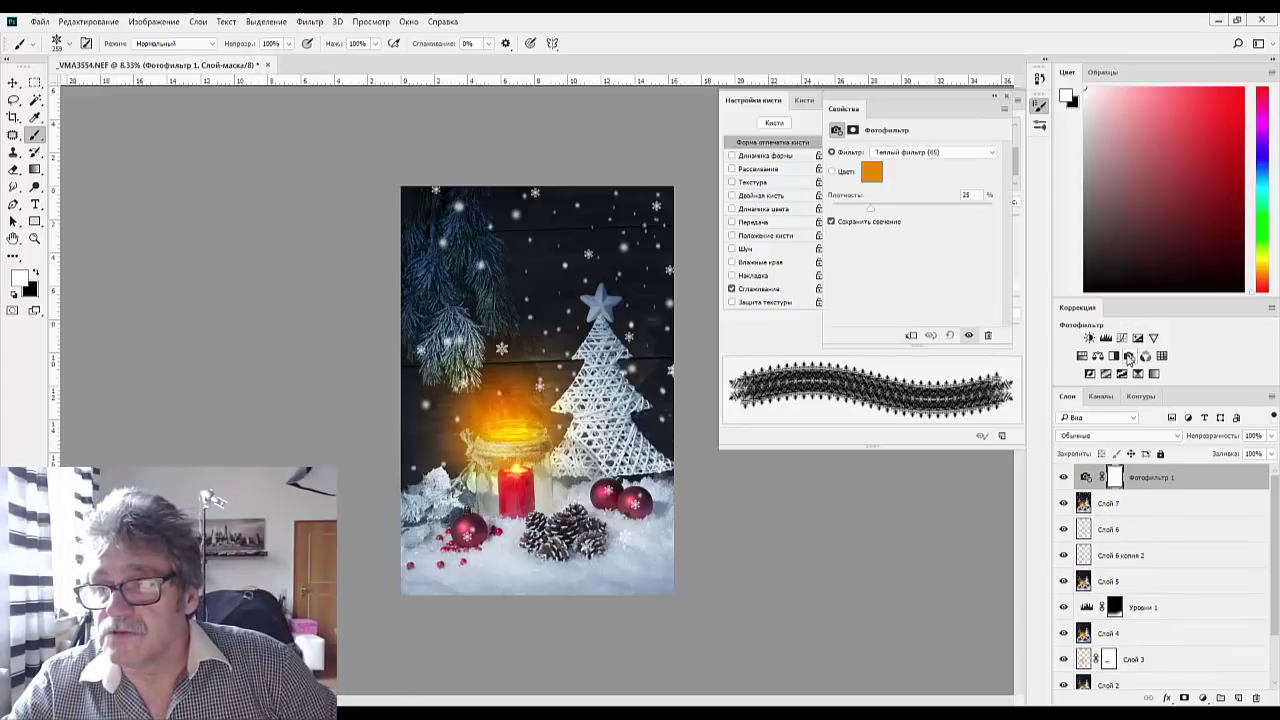
pyautogui.click(900, 153)
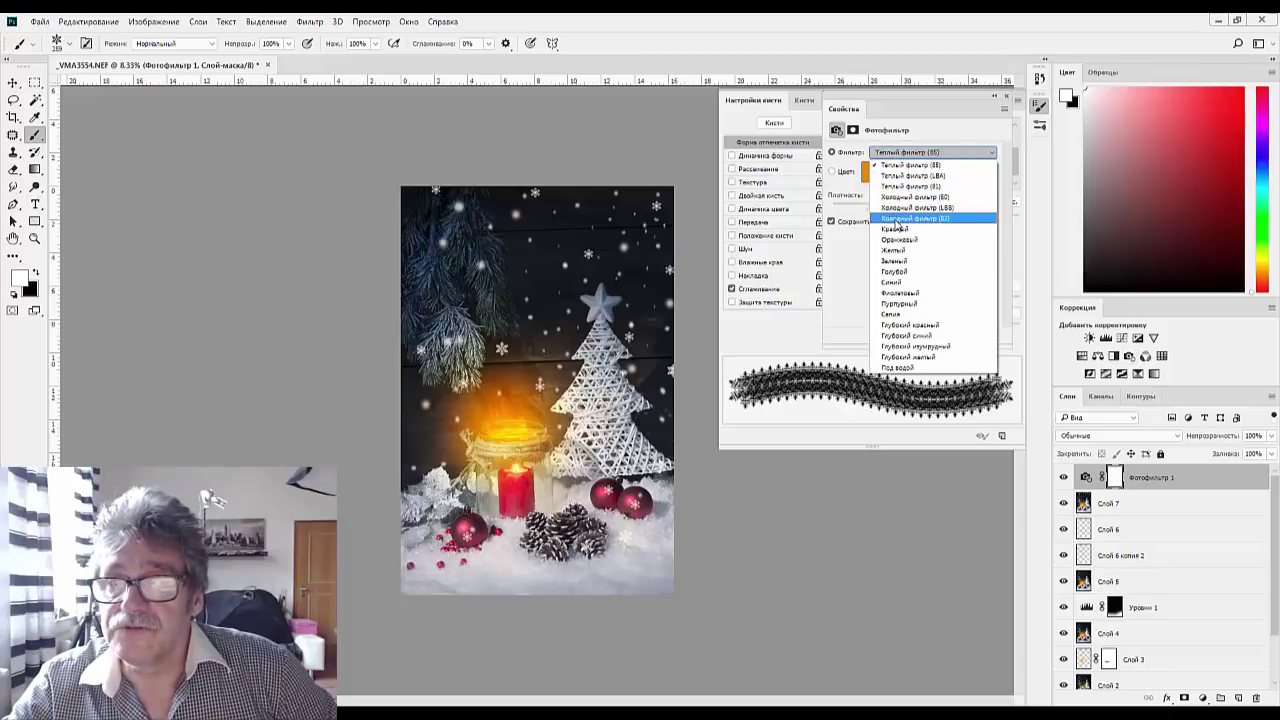
pyautogui.click(895, 218)
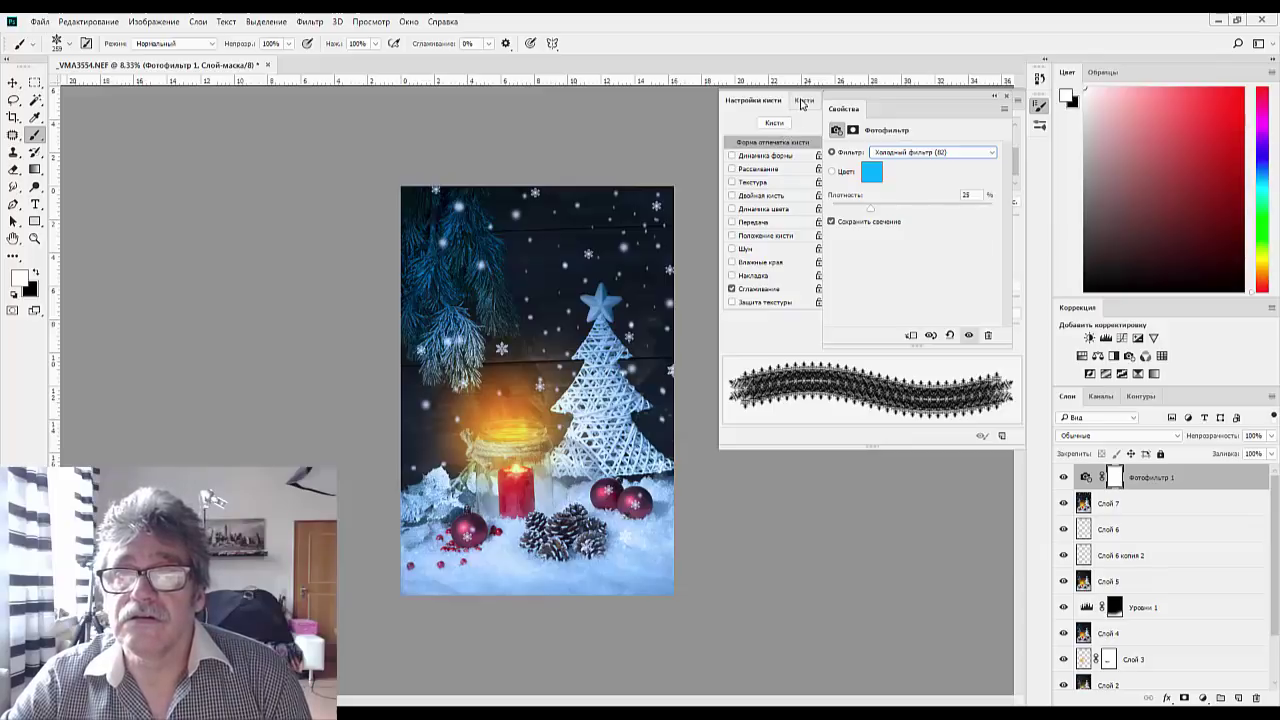
pyautogui.doubleClick(763, 101)
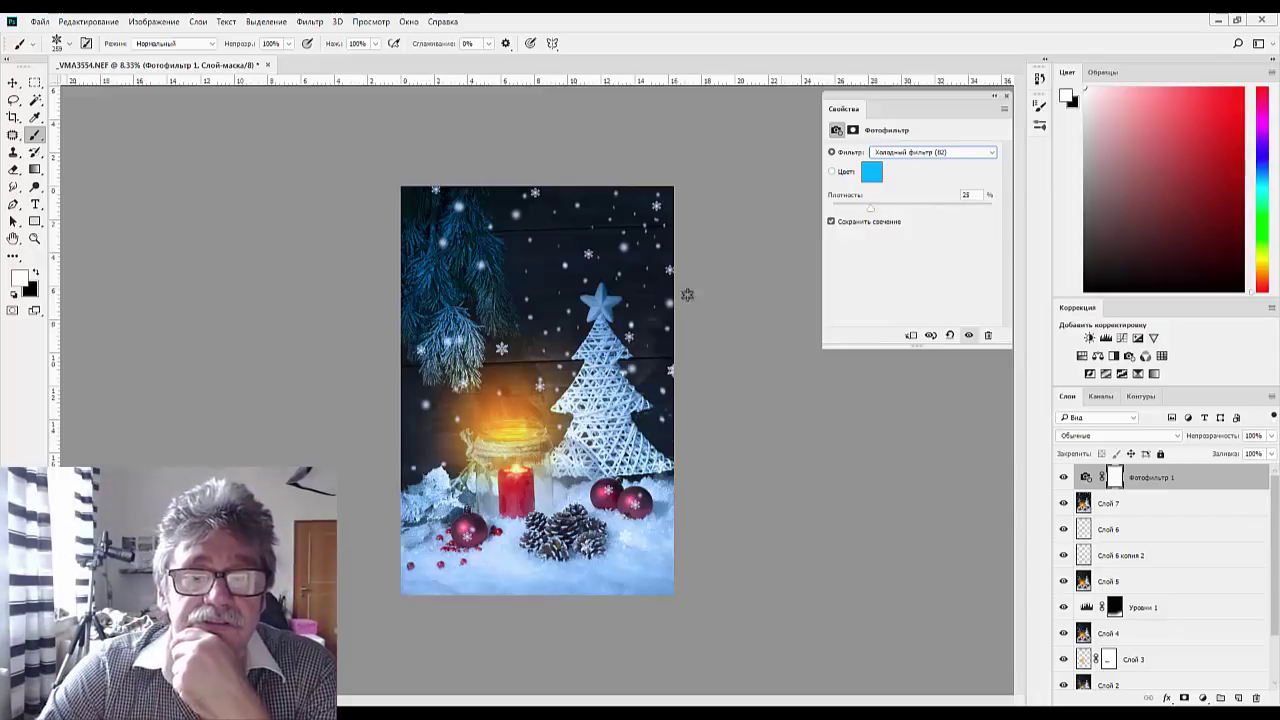
# Examine the snowflakes and the cool toning up close and across the whole picture
pyautogui.scroll(3, 561, 381)
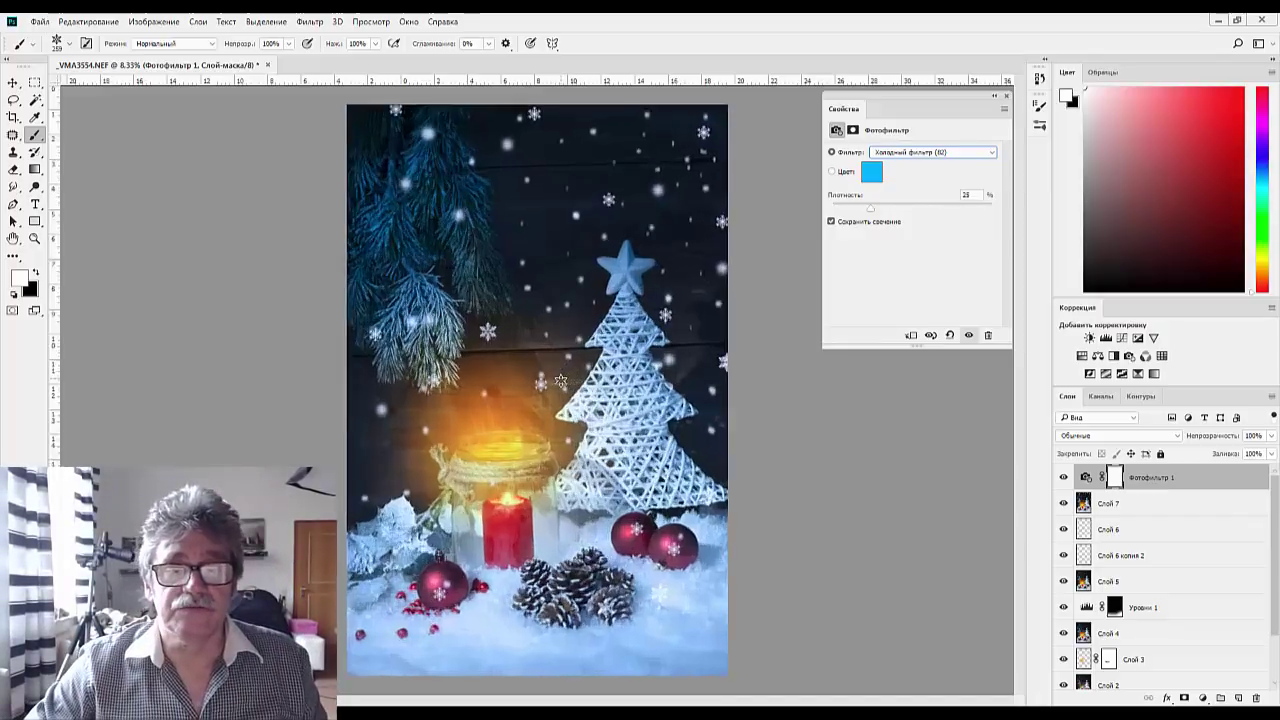
pyautogui.scroll(1, 548, 375)
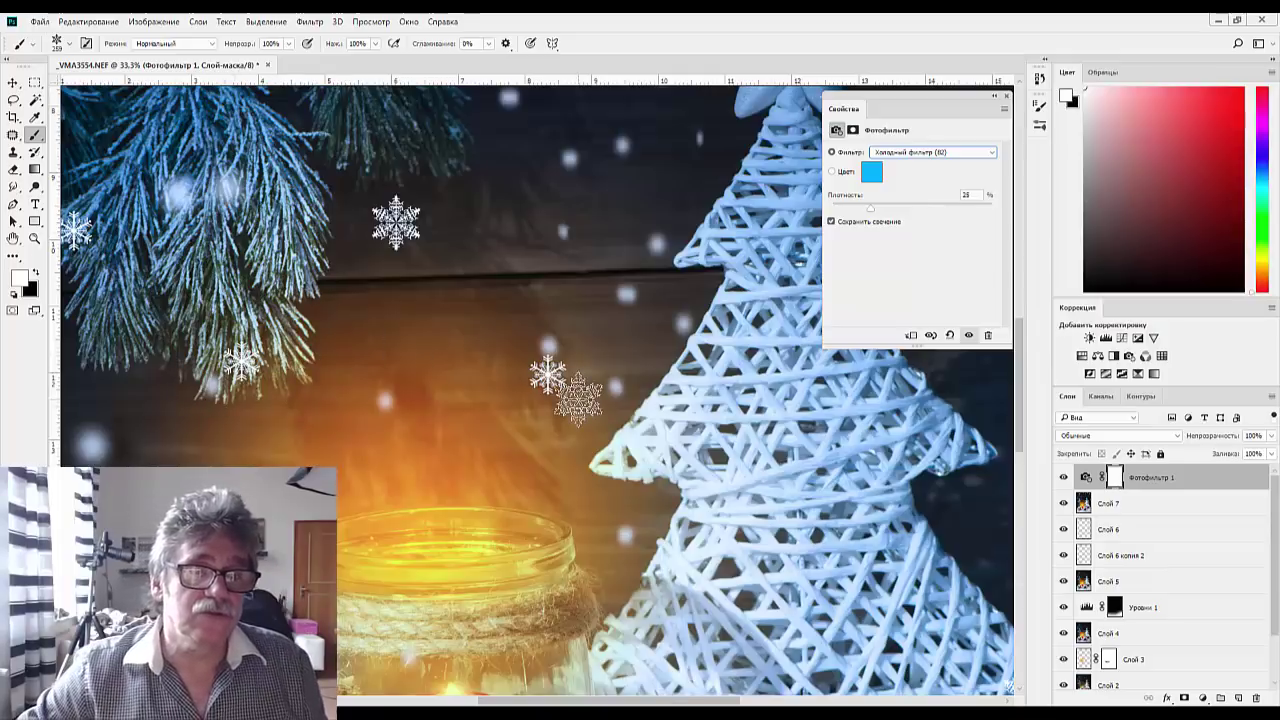
pyautogui.scroll(-4, 577, 399)
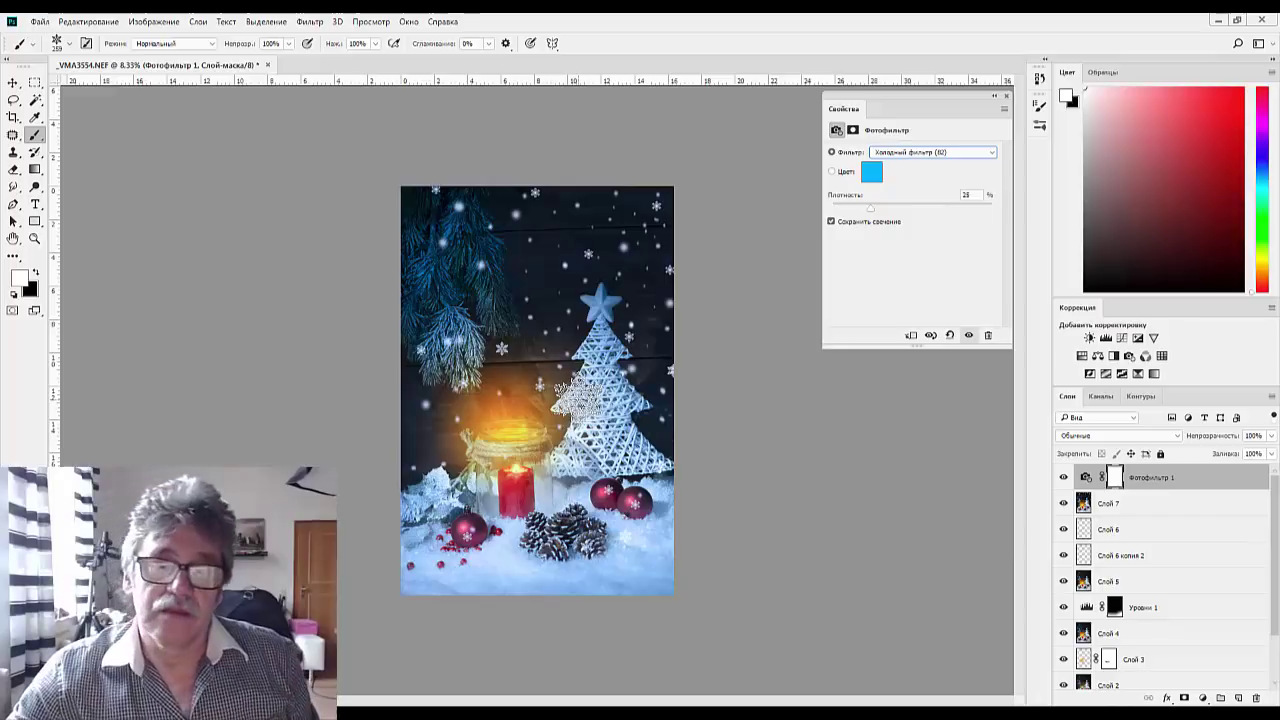
pyautogui.scroll(2, 576, 398)
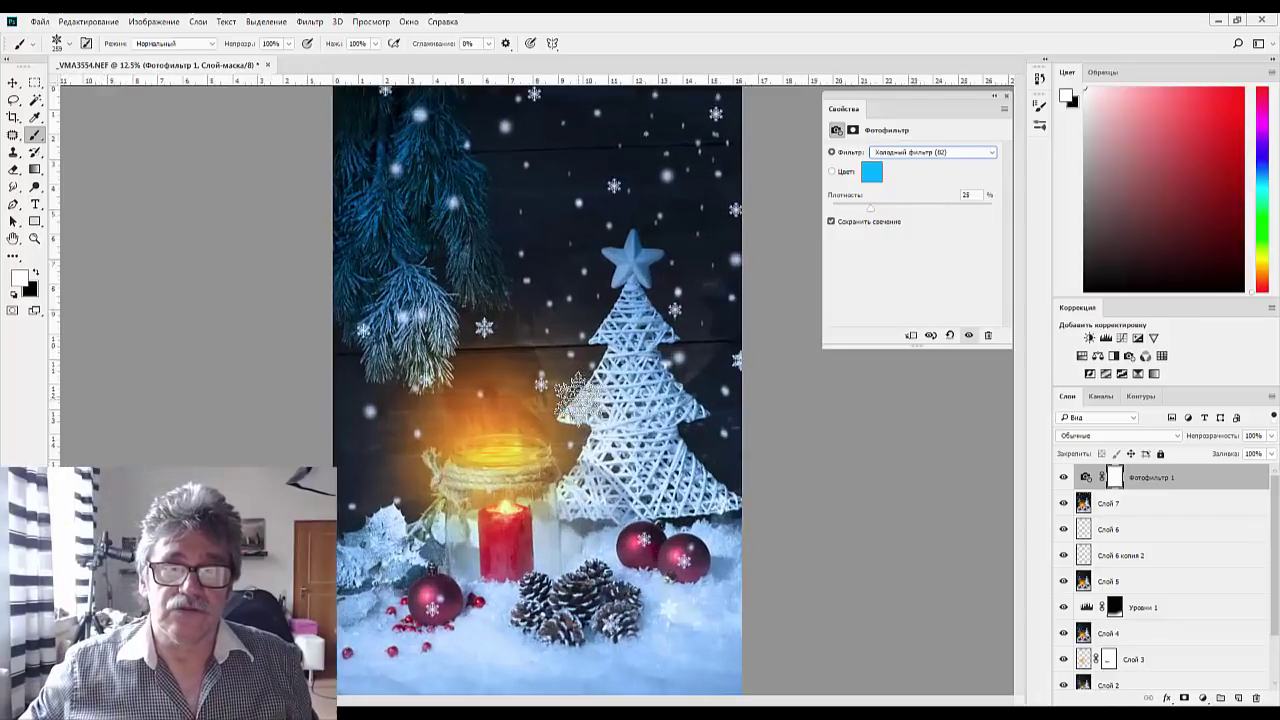
pyautogui.scroll(-1, 576, 398)
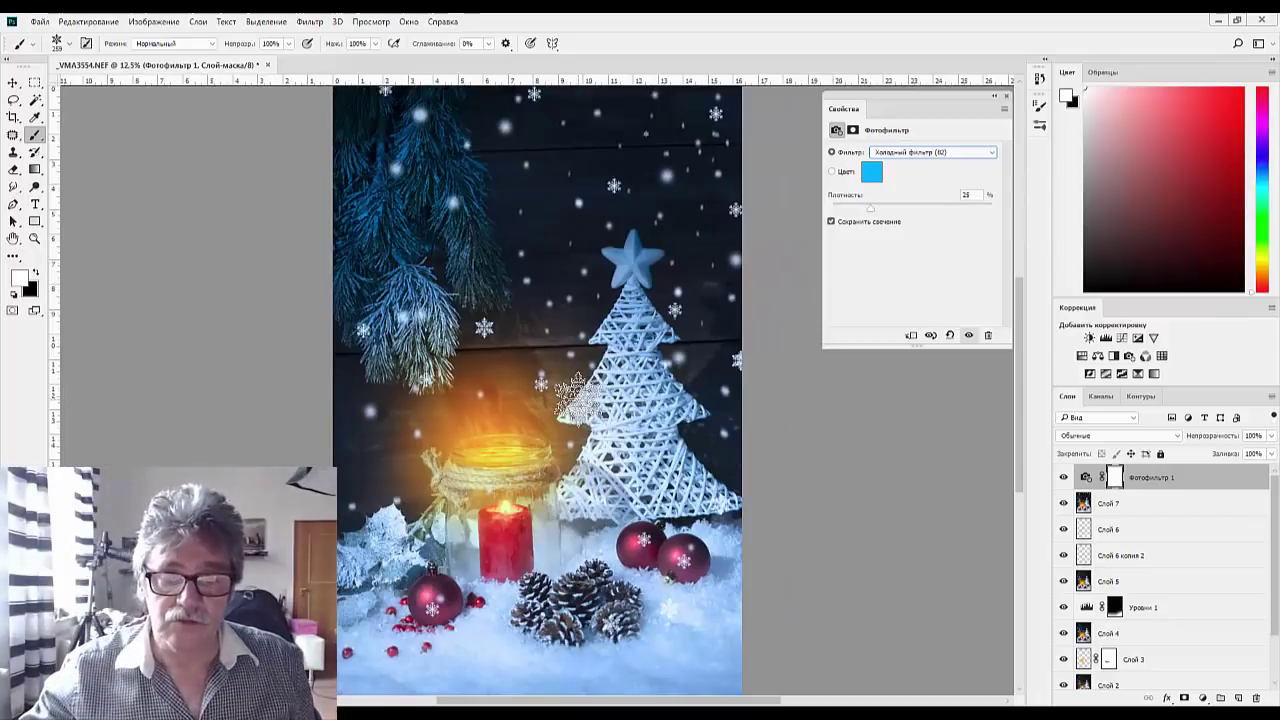
pyautogui.scroll(-1, 576, 398)
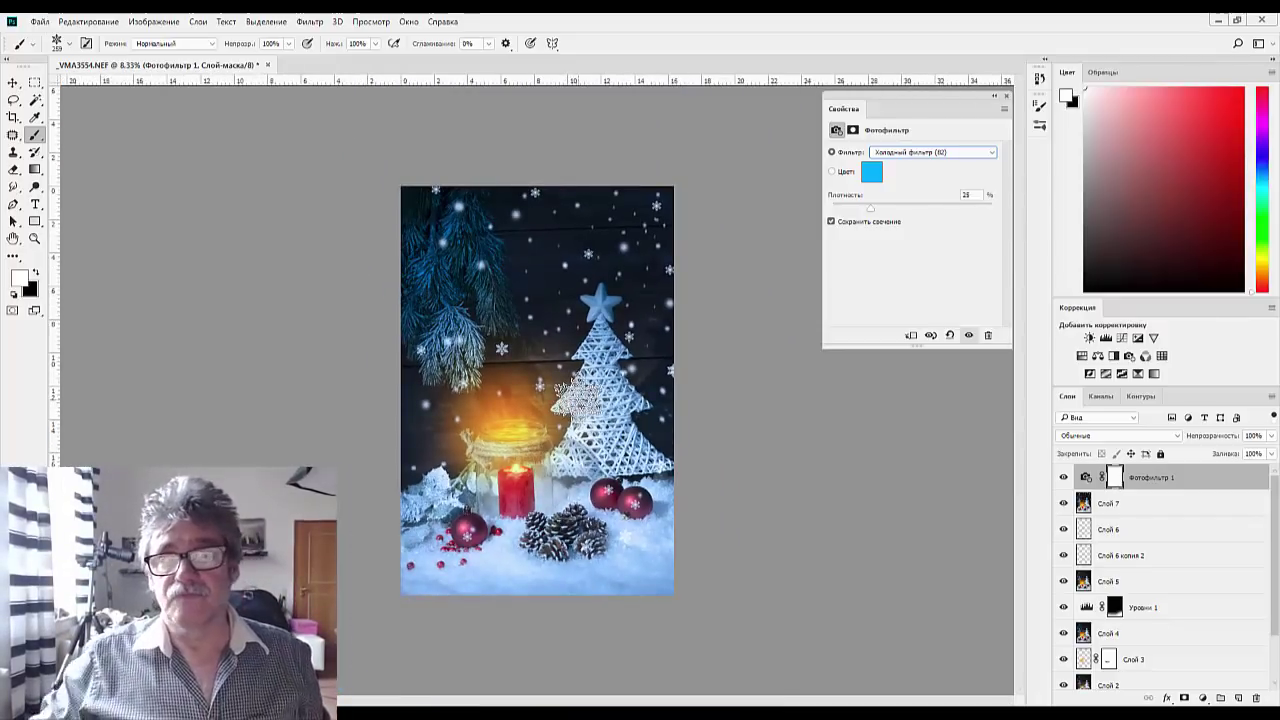